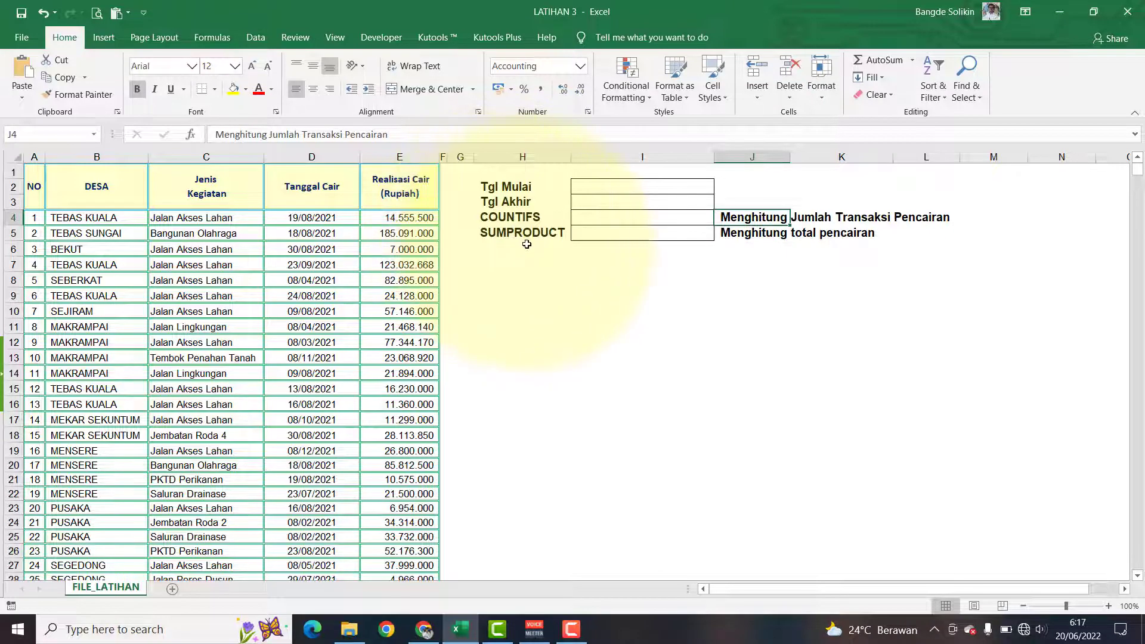
Step: Enter 1/1/2021 as the Tgl Mulai date in I2 and 31/12/2021 as the Tgl Akhir date in I3
click(612, 192)
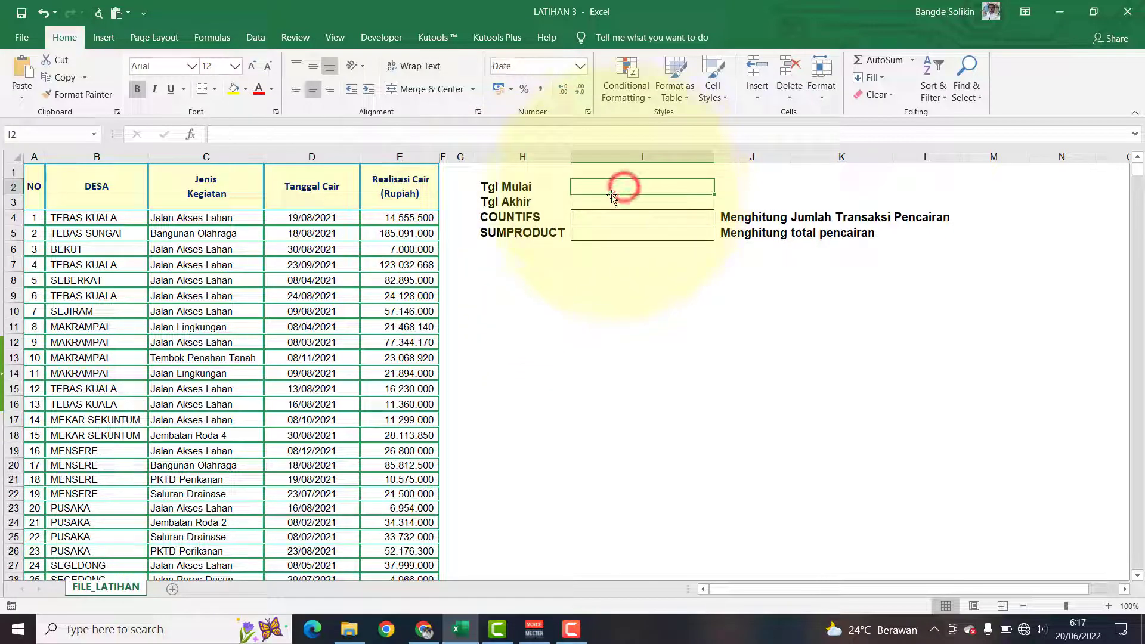
text(1)
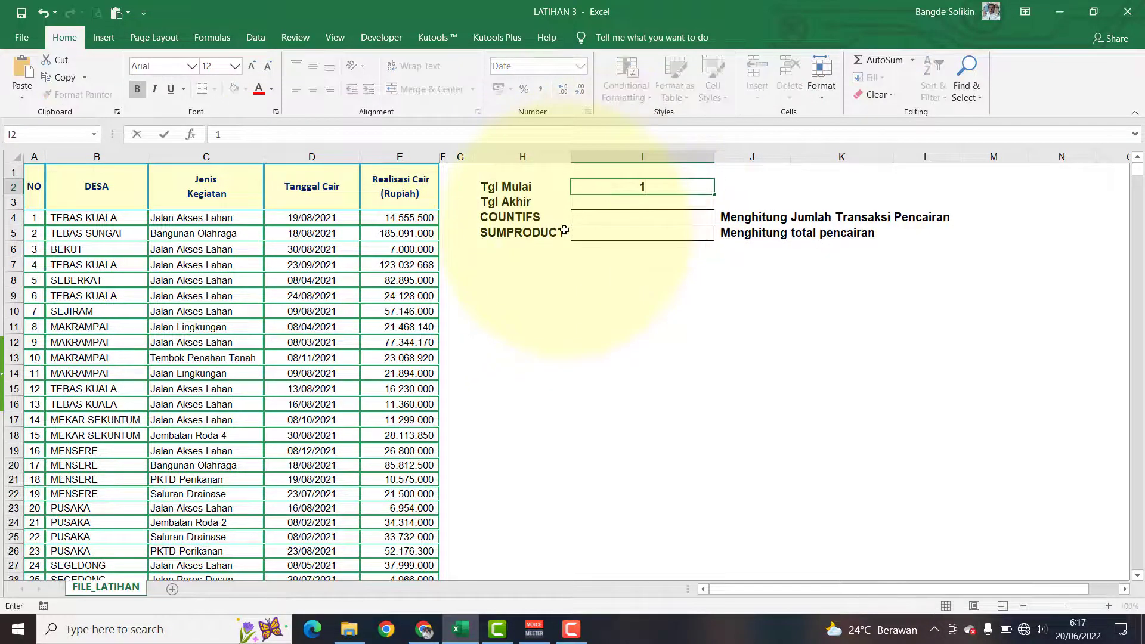
text(/1/2021)
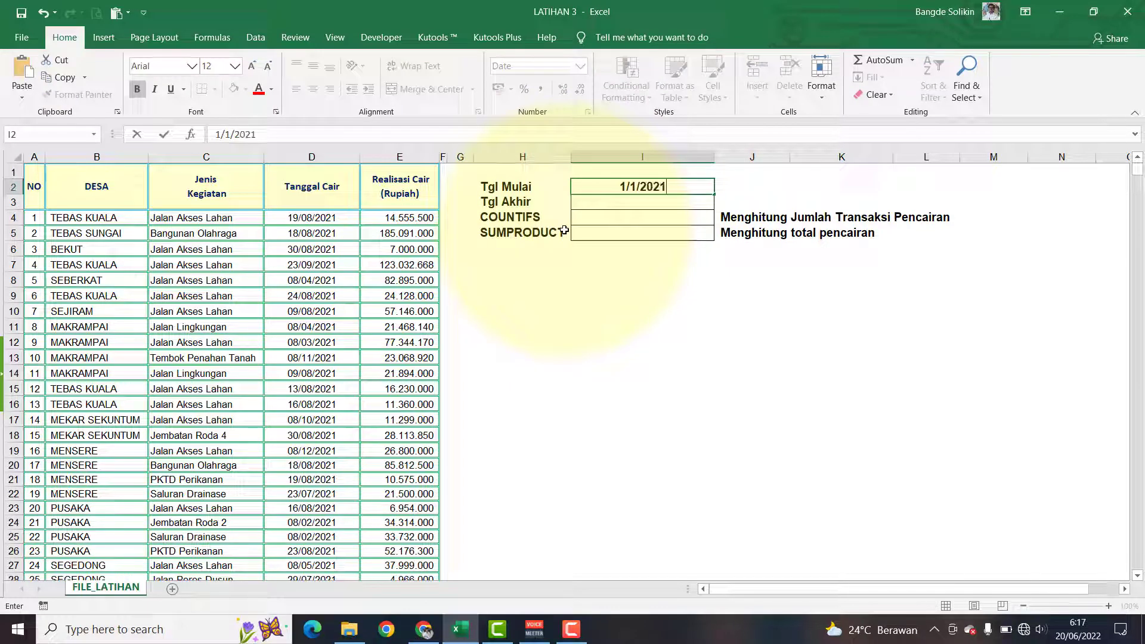
key(Return)
text(31)
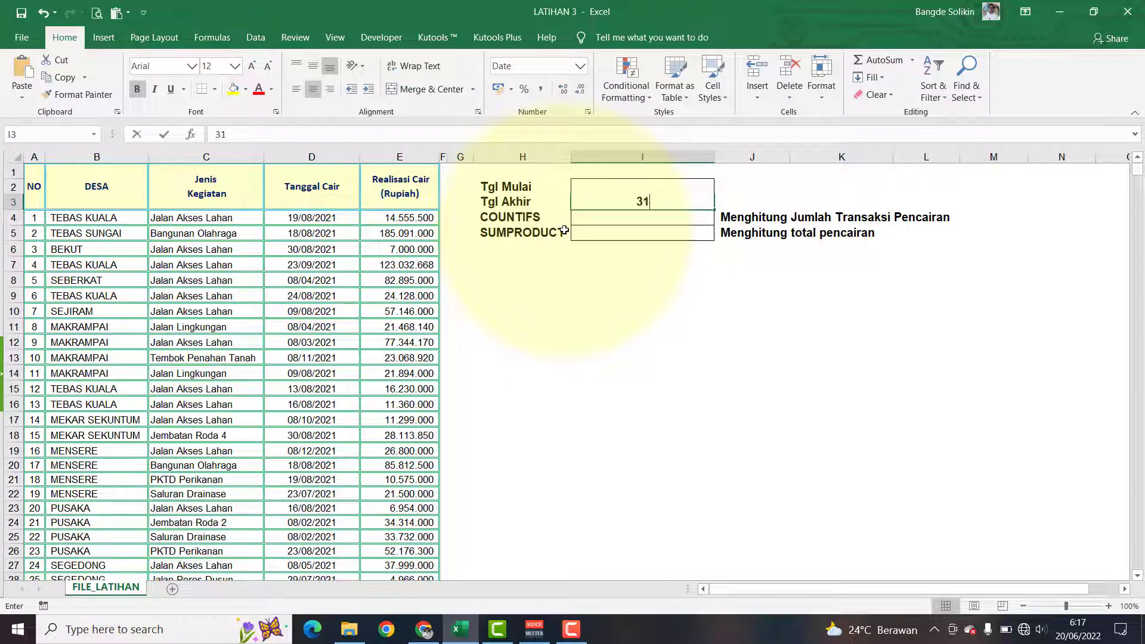
text(/12/)
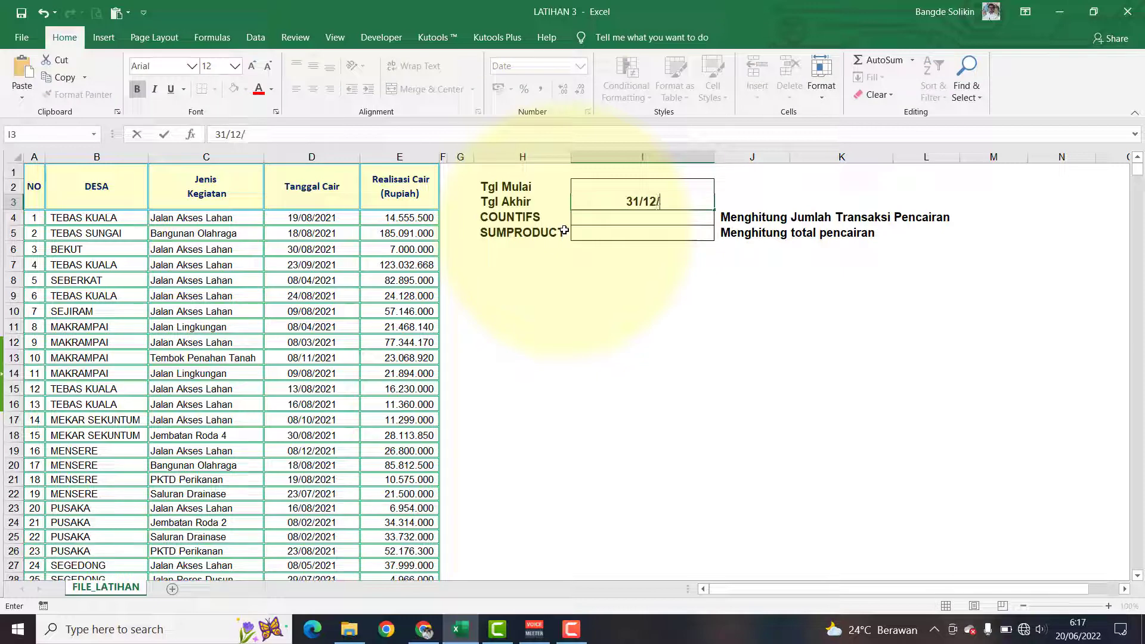
text(2021)
key(Return)
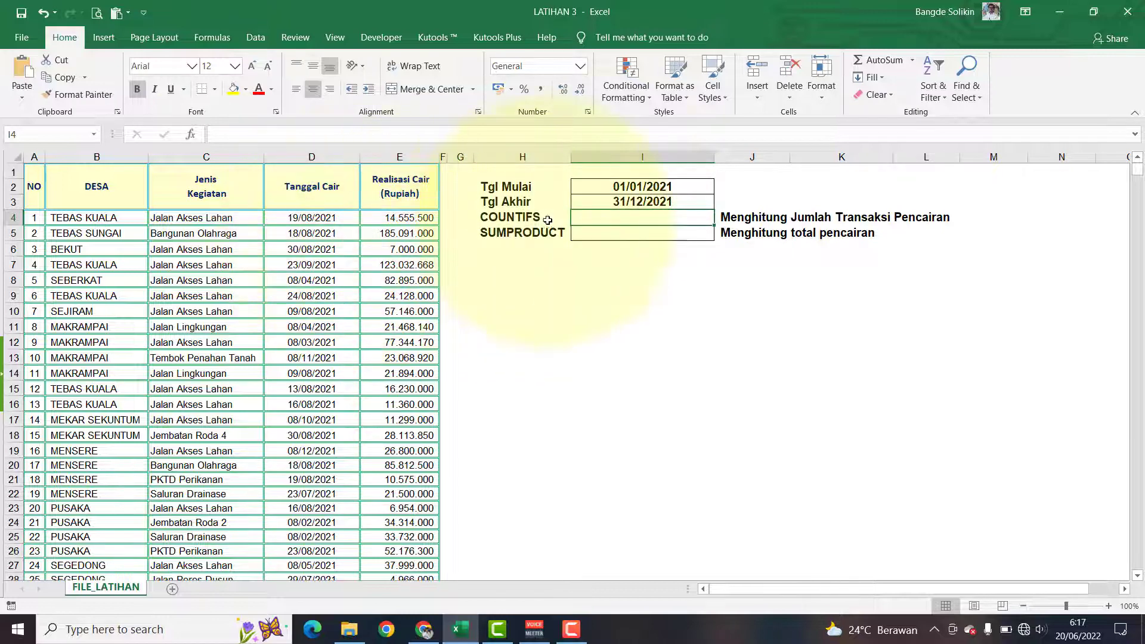
click(622, 185)
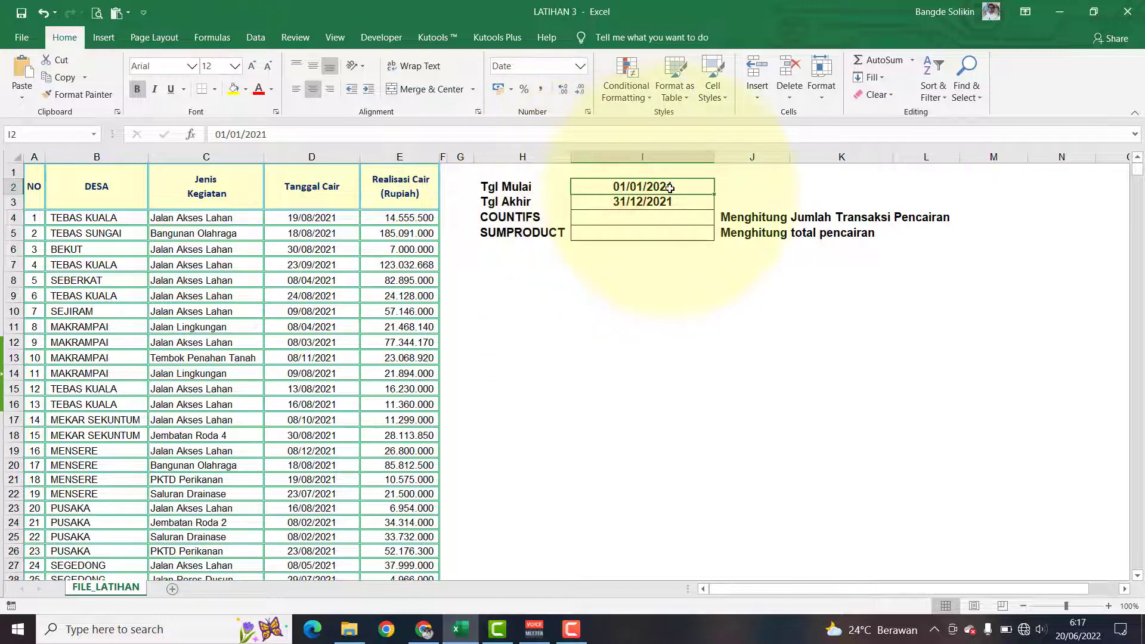
click(624, 201)
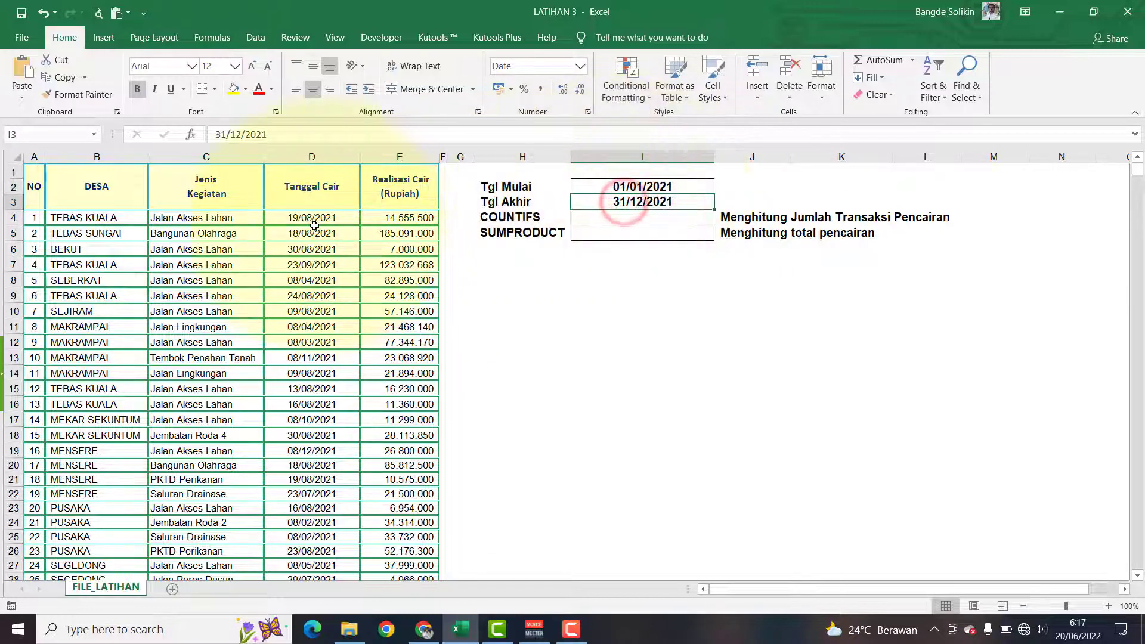
scroll(310, 231, down, 10)
scroll(310, 231, down, 4)
scroll(340, 301, up, 14)
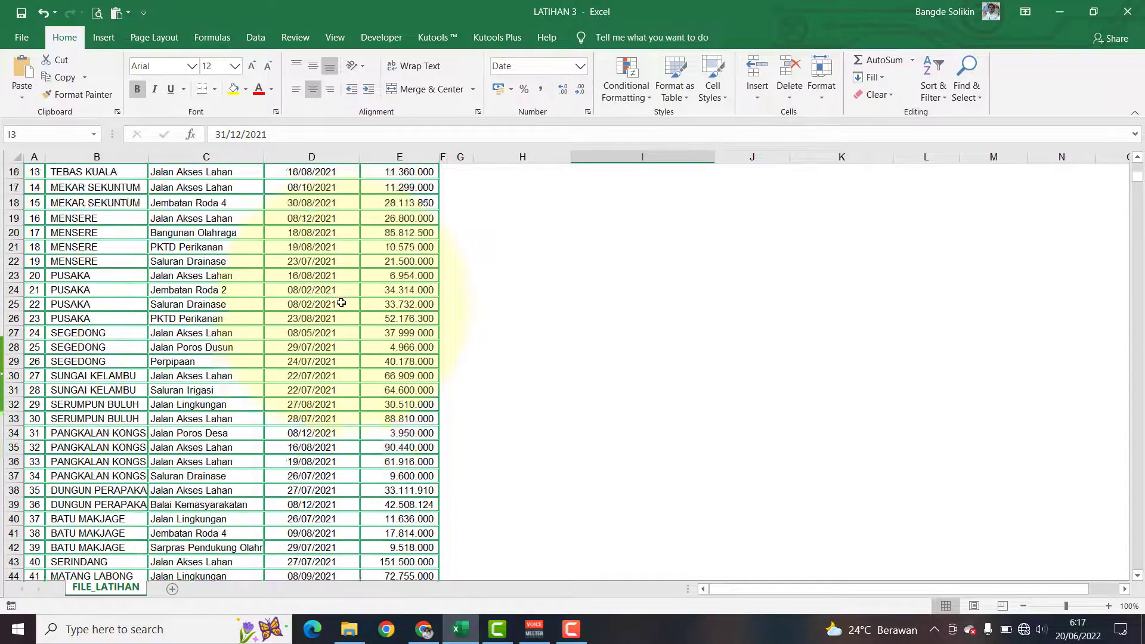
Step: Start a COUNTIFS formula in I4 with the Tanggal Cair dates D4:D190 as the first criteria range
click(597, 219)
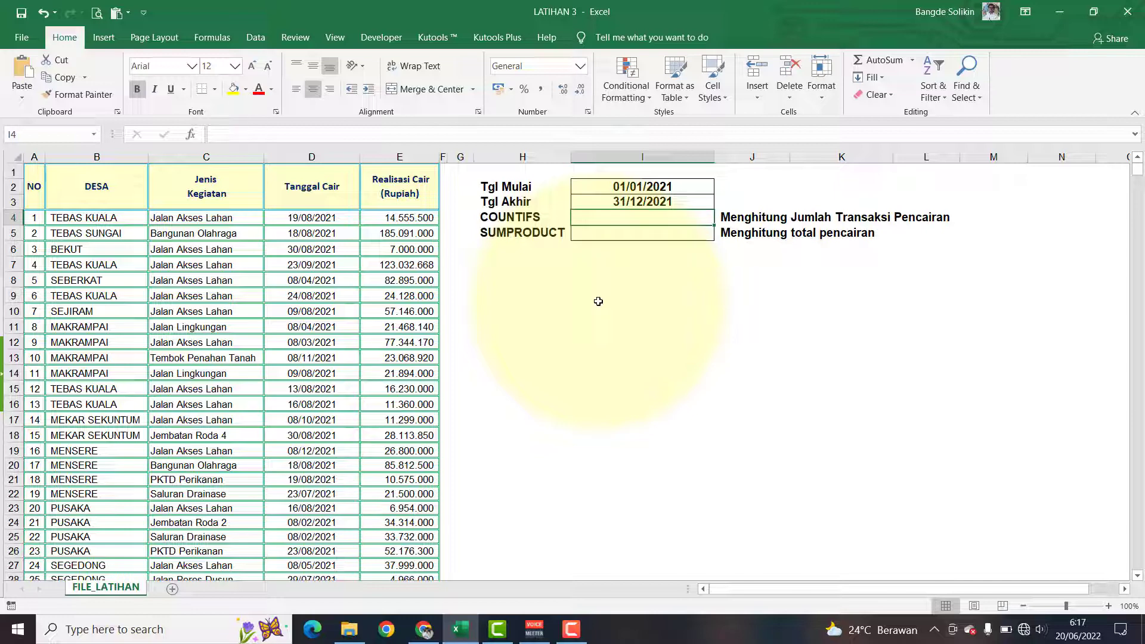
text(=)
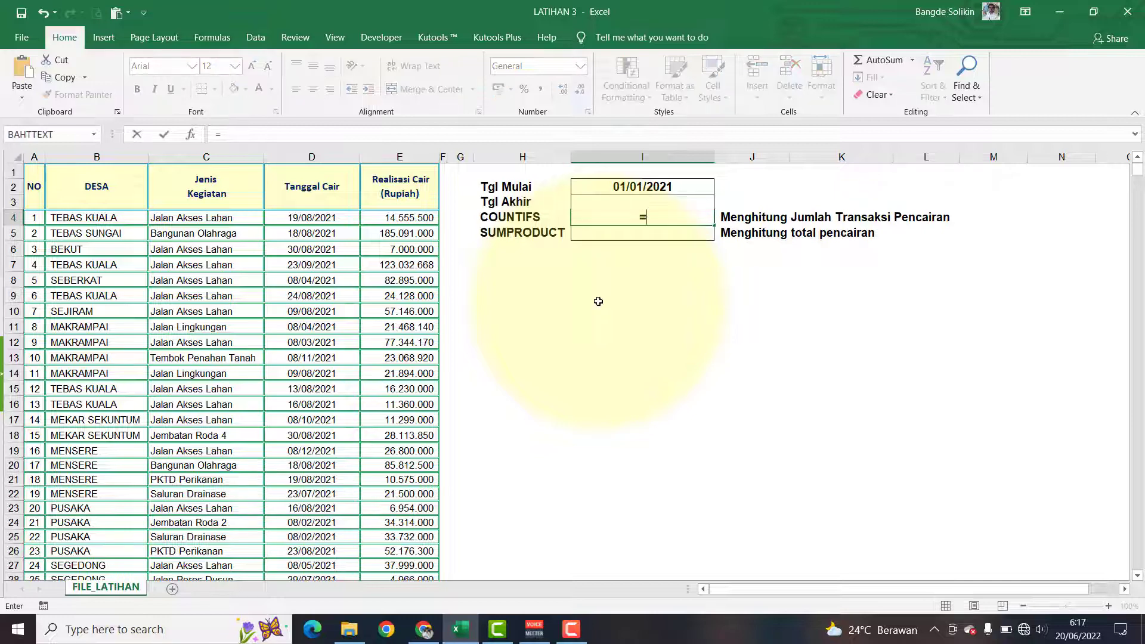
text(COUN)
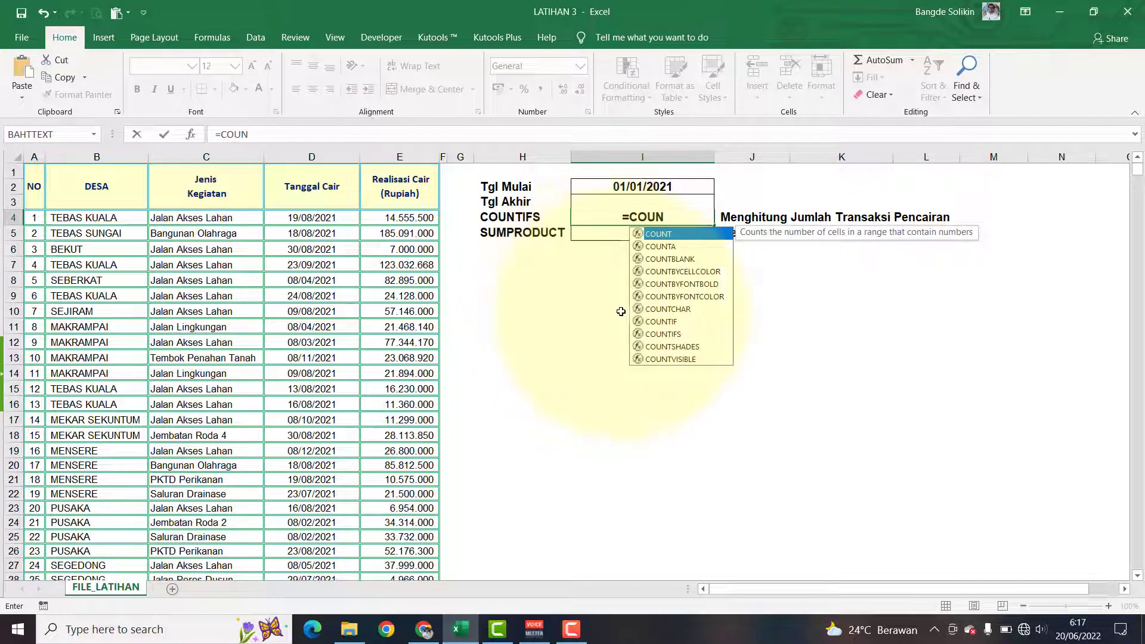
double_click(667, 334)
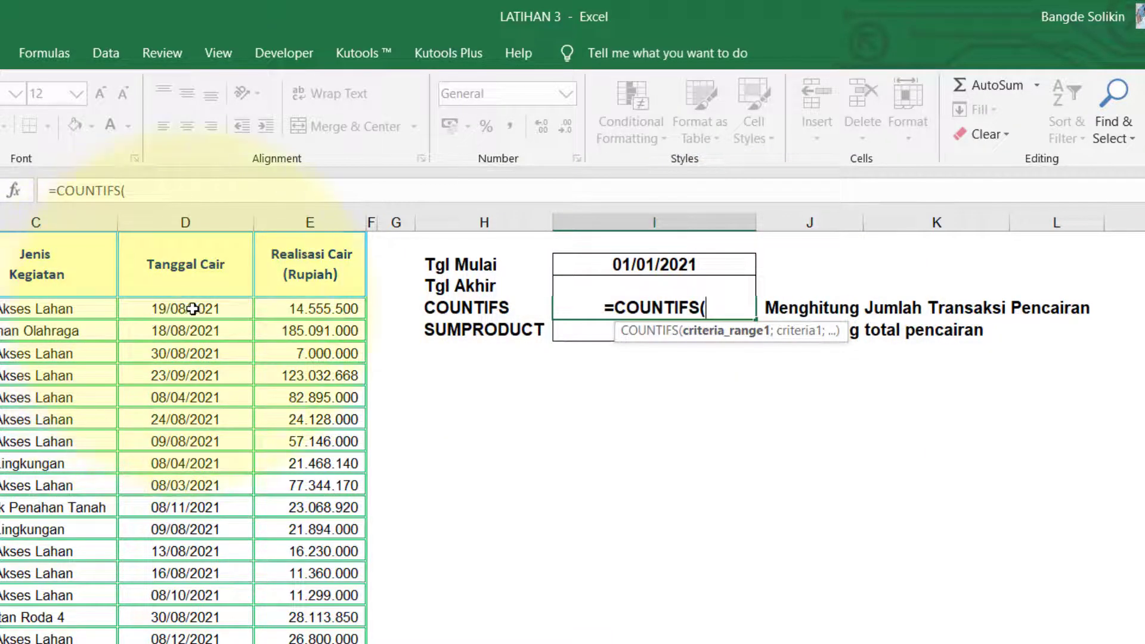
drag(196, 307, 185, 590)
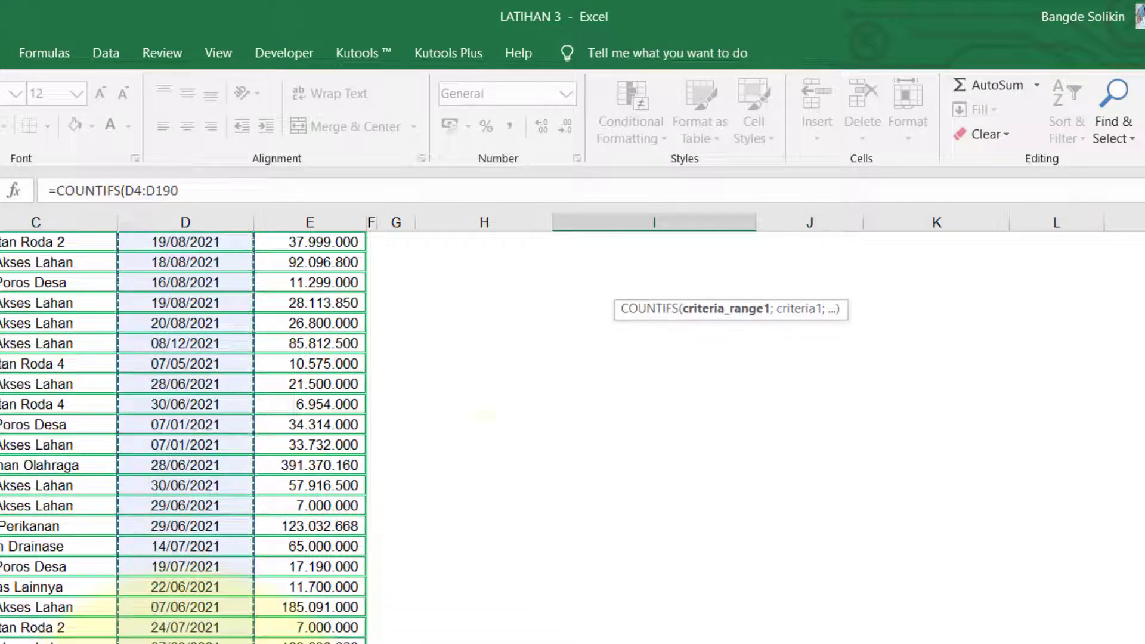
scroll(750, 574, up, 3)
scroll(1048, 483, up, 10)
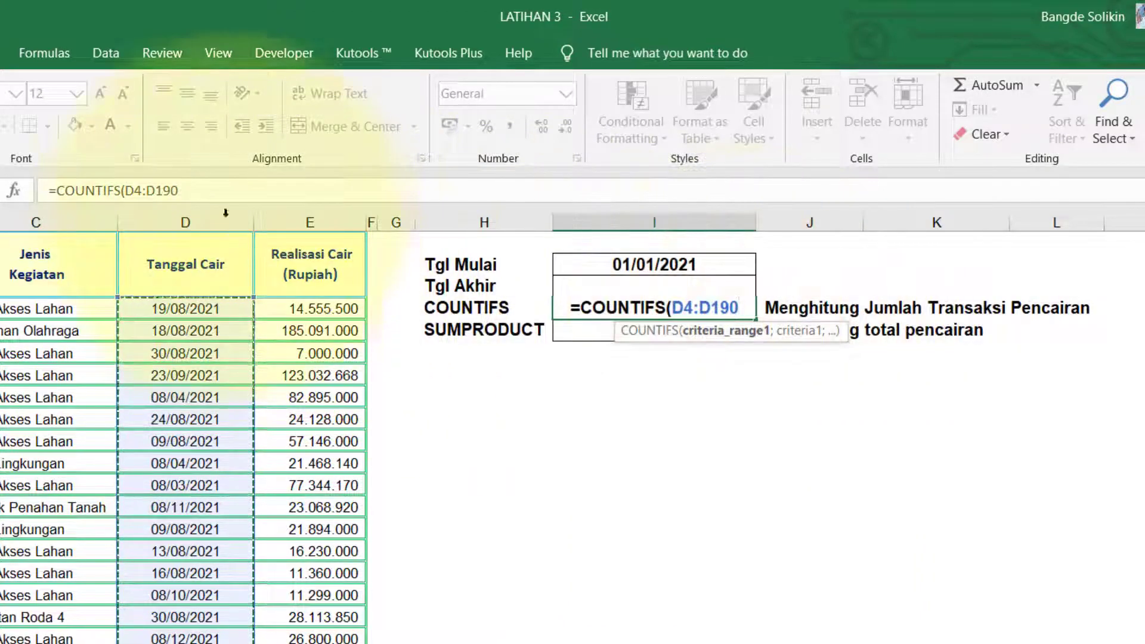
click(213, 191)
Step: Add ">="&I2 as the first COUNTIFS criterion, referring to the Tgl Mulai date
text(;)
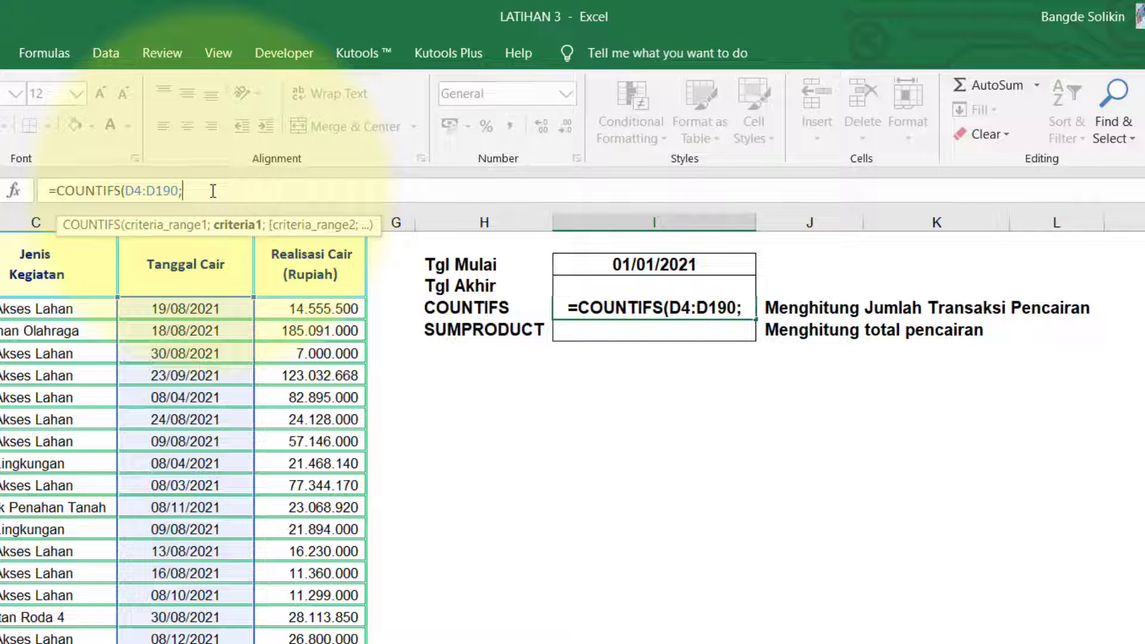
text(")
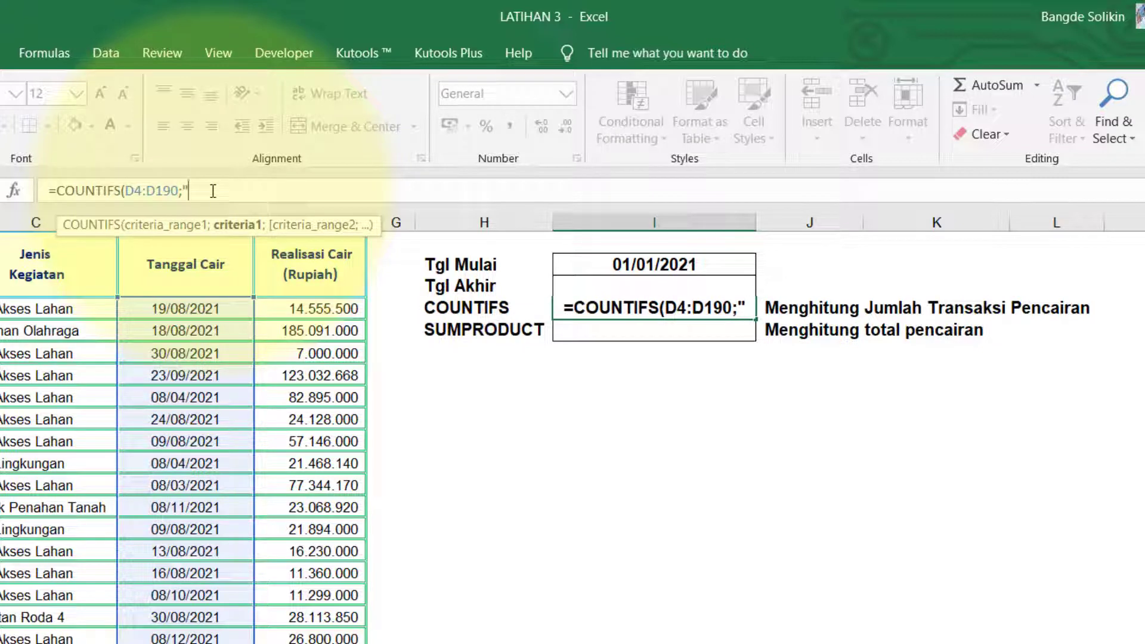
text(>)
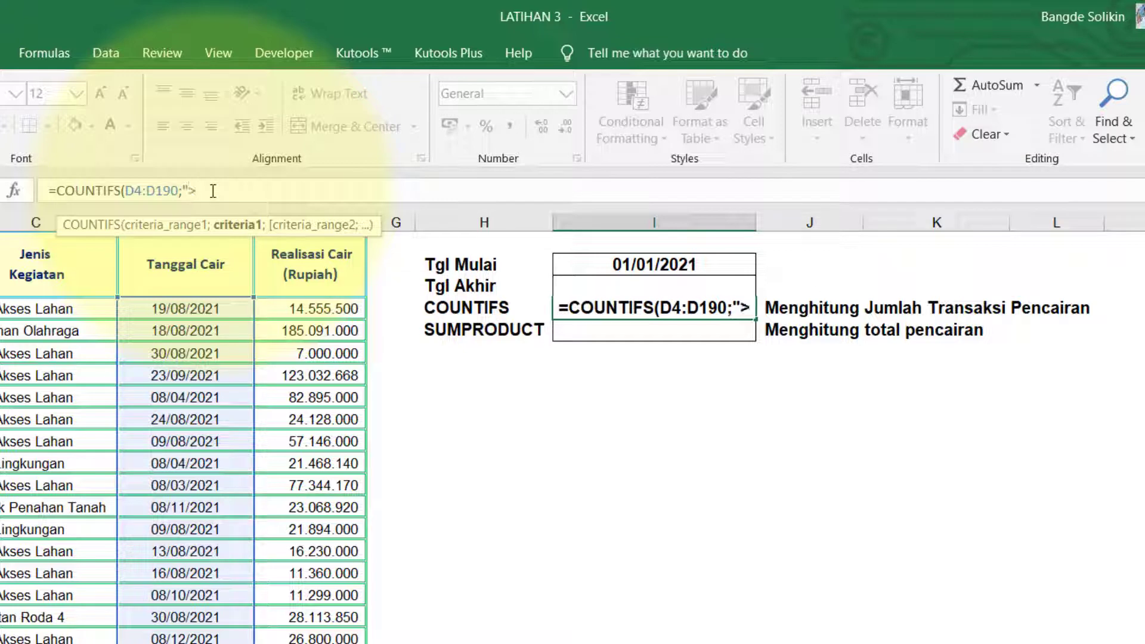
text(=)
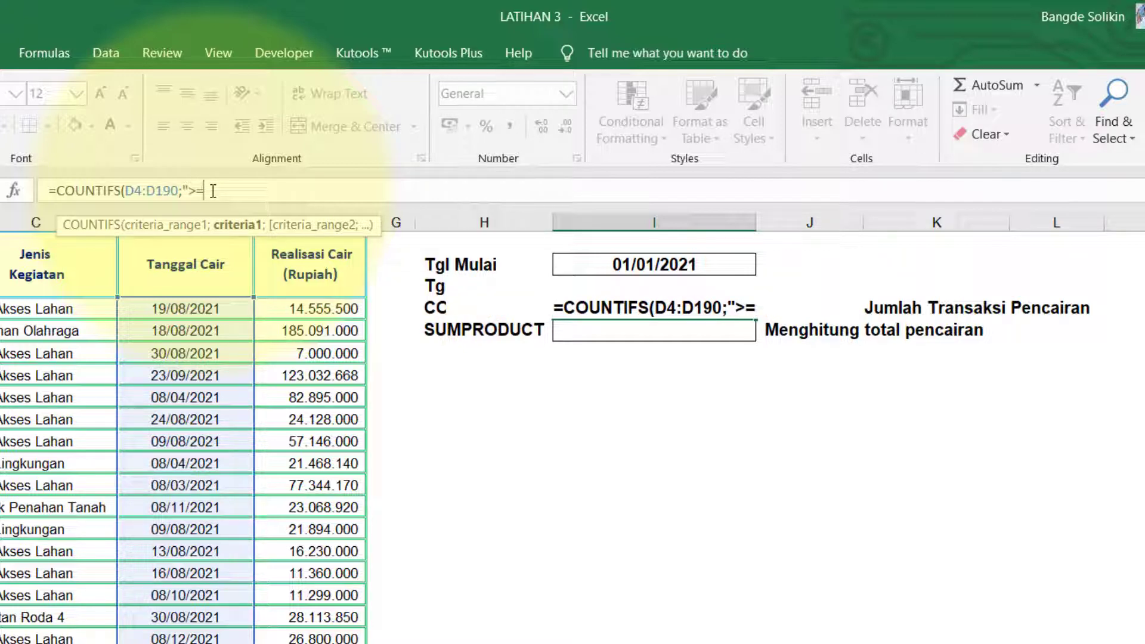
text(")
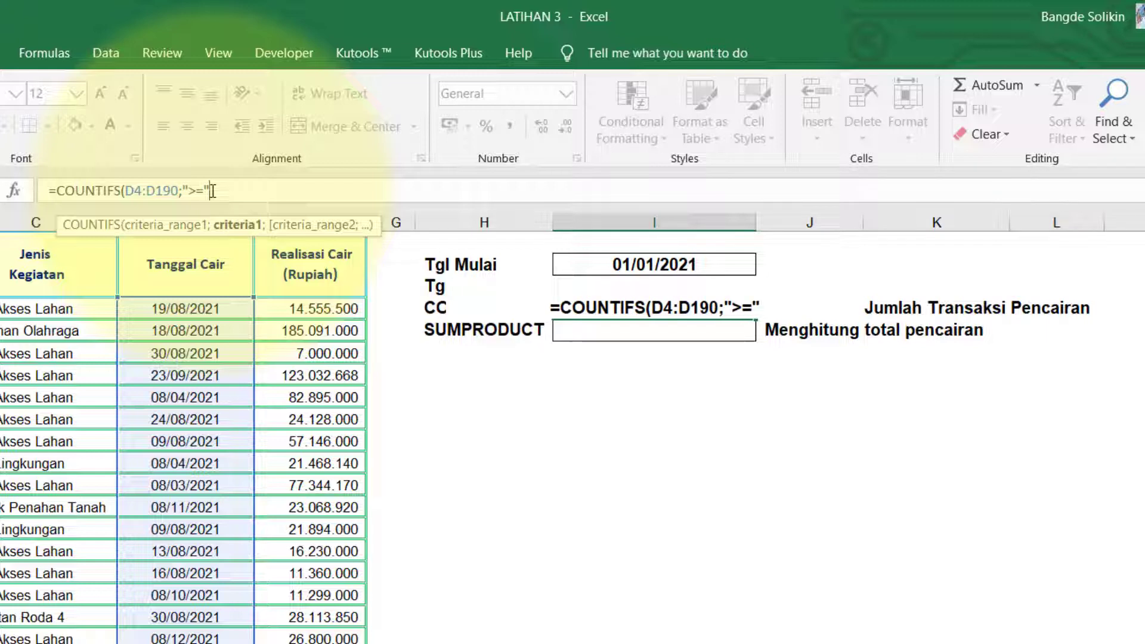
text(&)
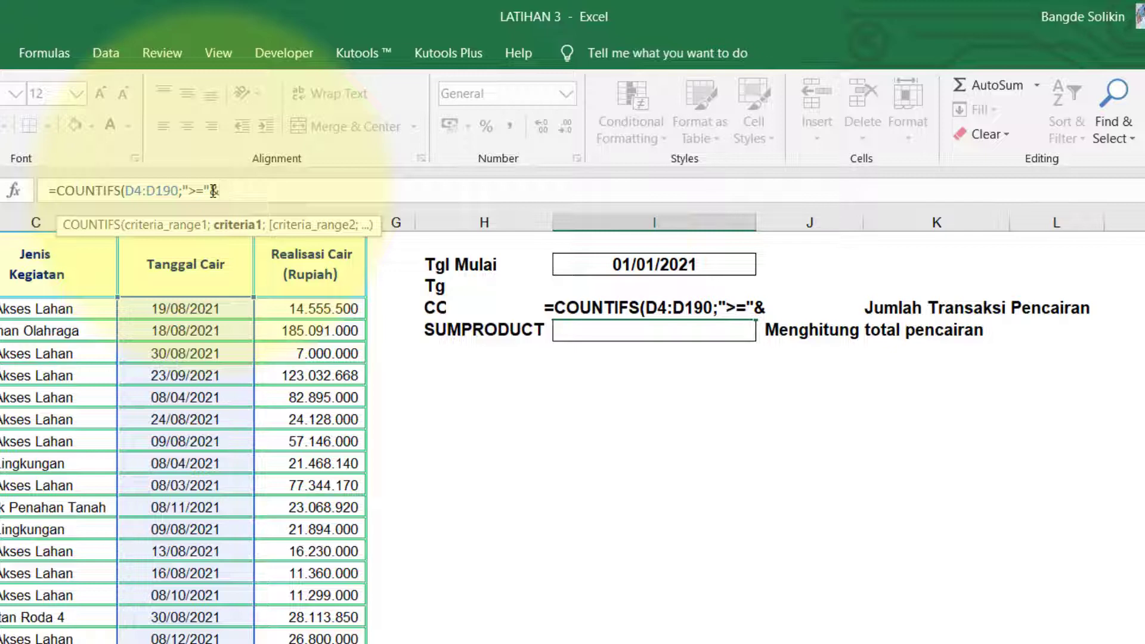
click(570, 261)
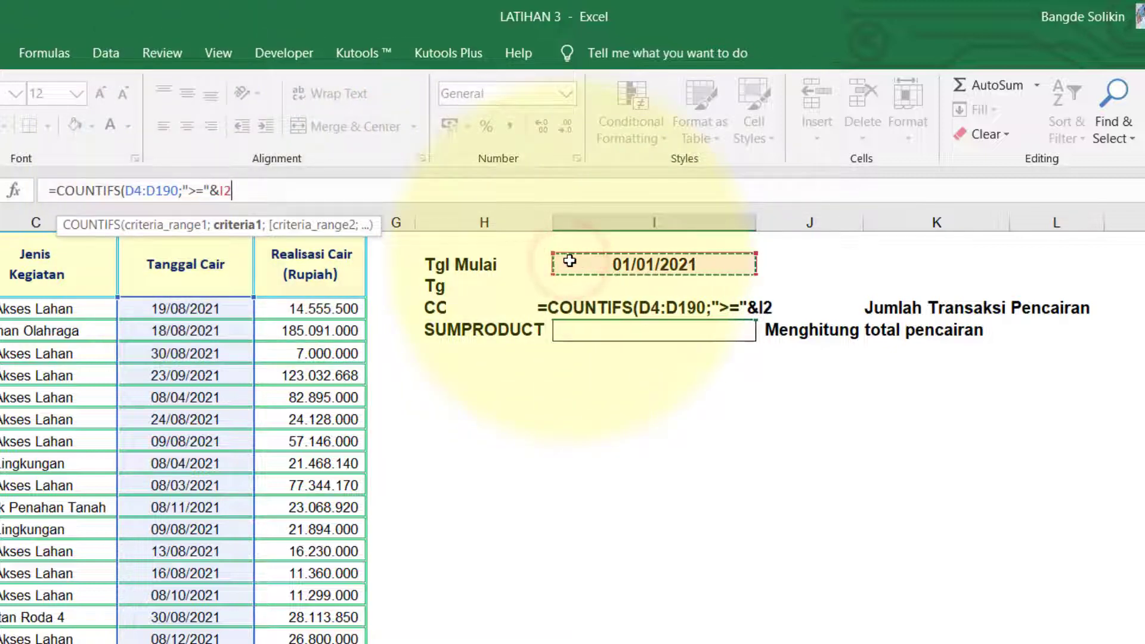
Step: Add the Tanggal Cair dates D4:D190 again as the second criteria range of the COUNTIFS formula
text(;)
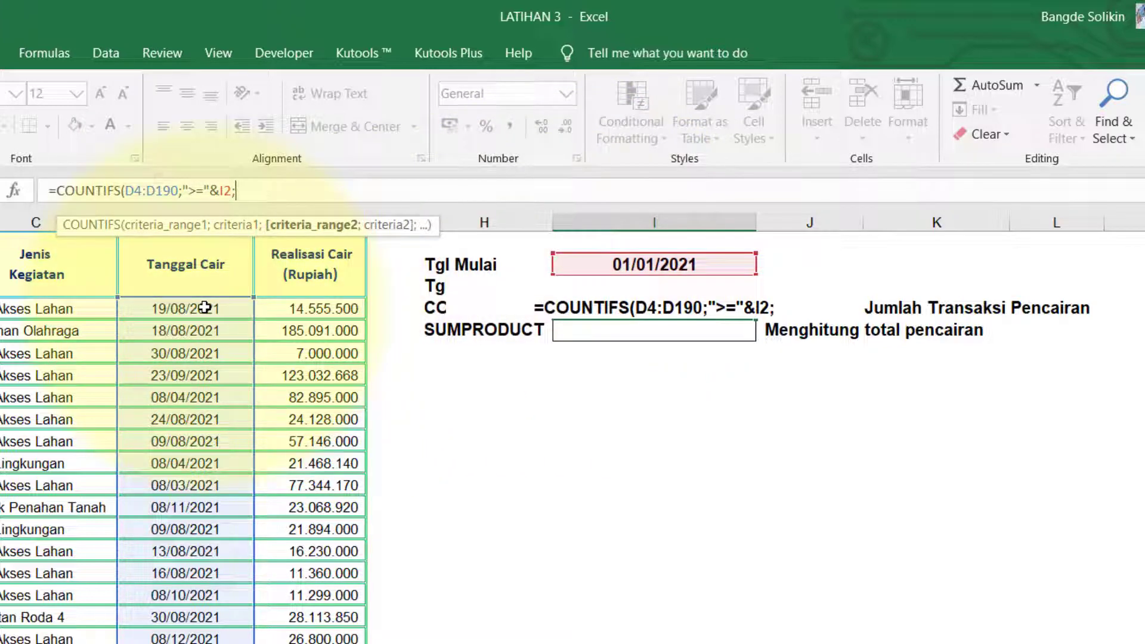
drag(205, 308, 194, 643)
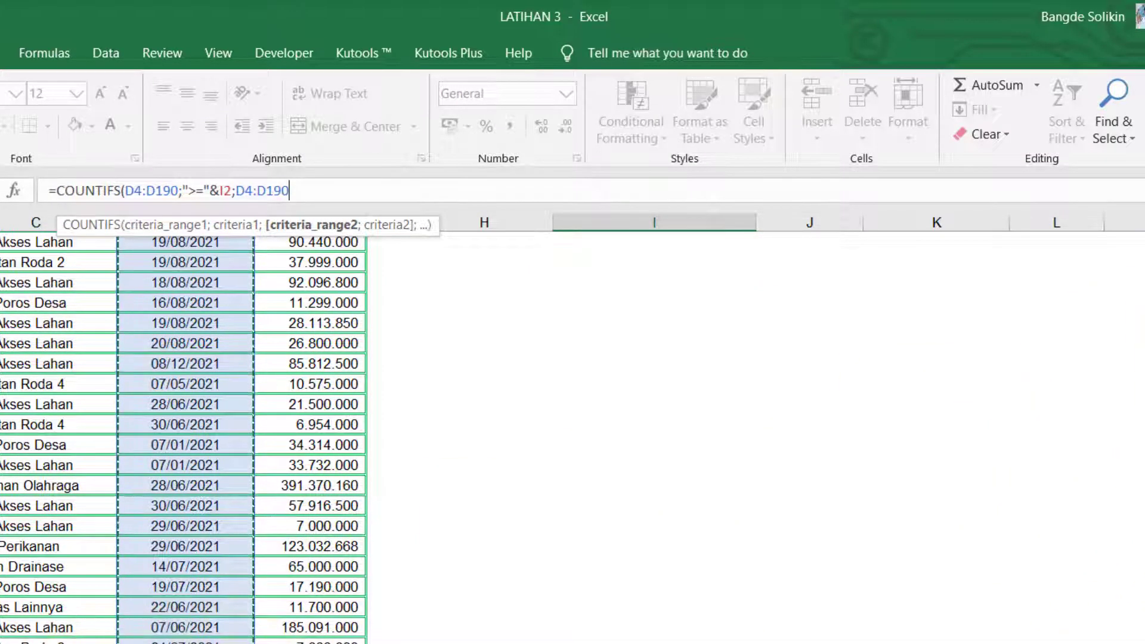
drag(1144, 477, 1144, 478)
scroll(1050, 357, up, 20)
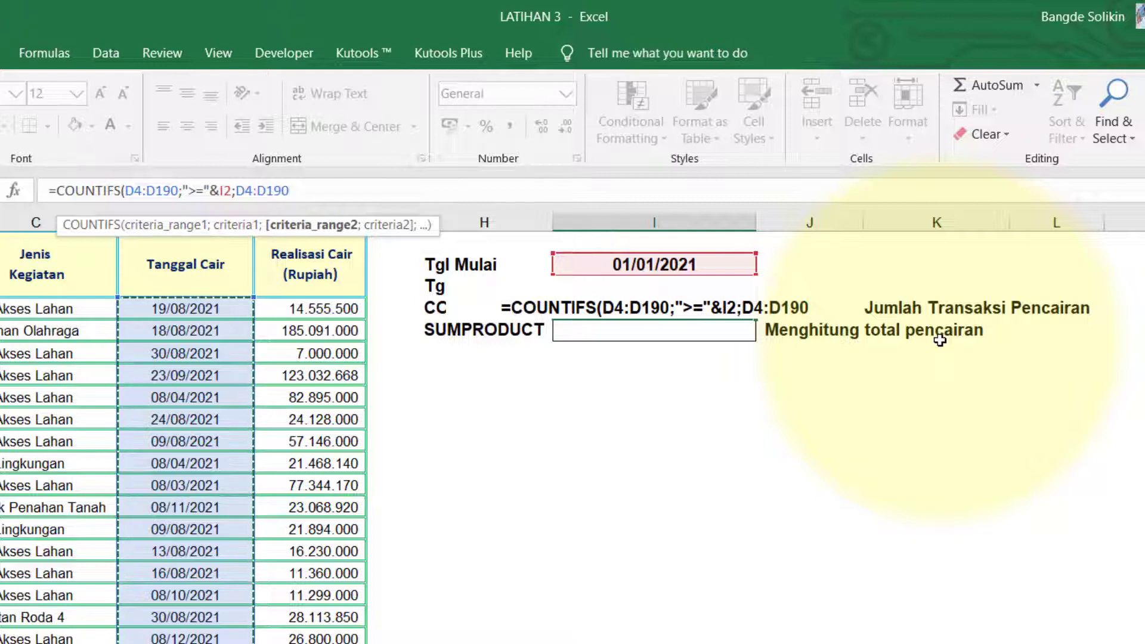
Step: Add "<="&I3 as the second COUNTIFS criterion, referring to the Tgl Akhir date, and complete the formula
text(;")
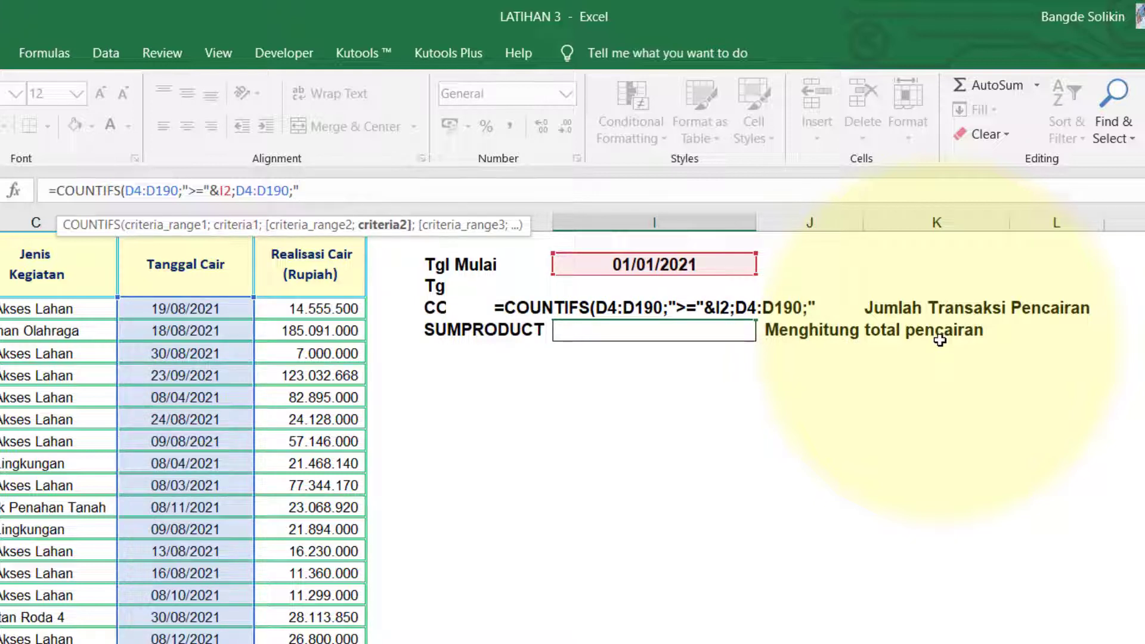
text(<=)
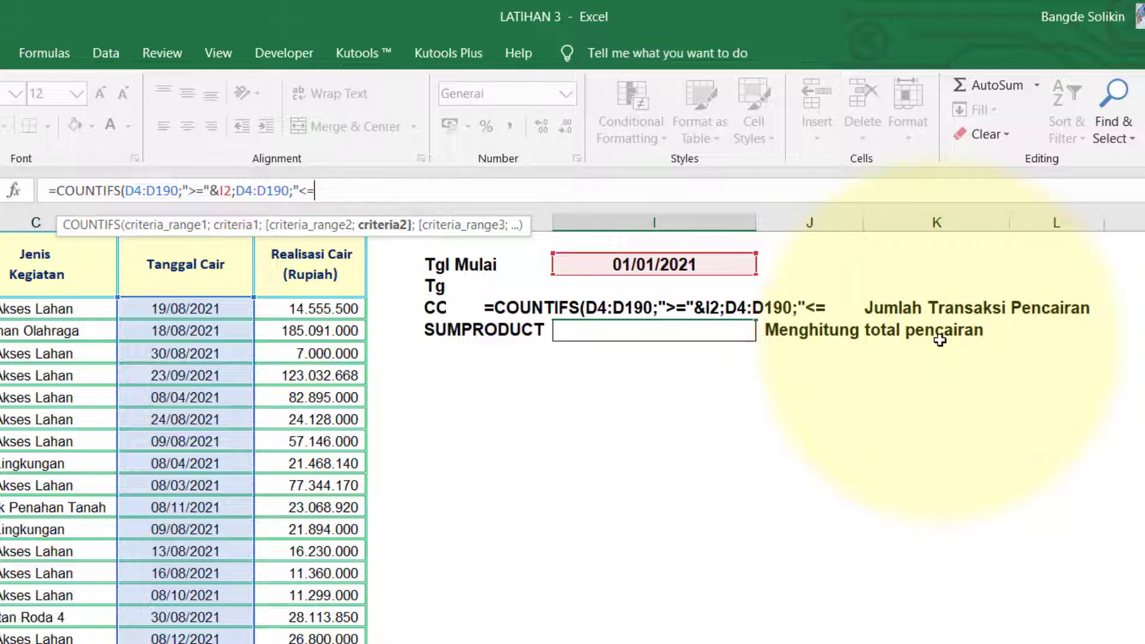
text(")
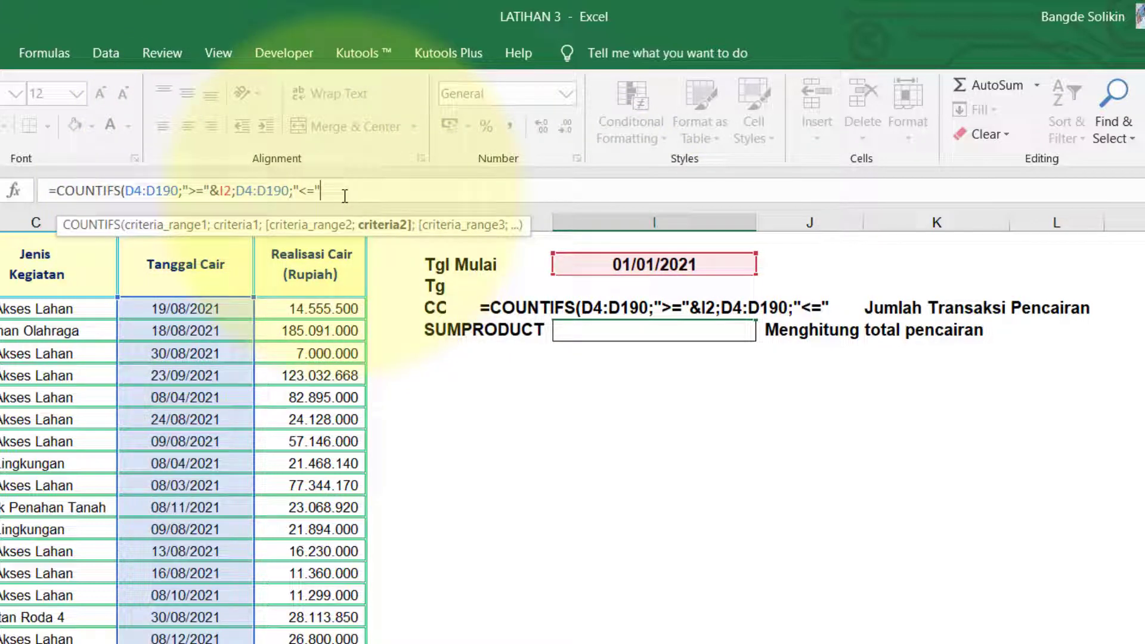
text(&)
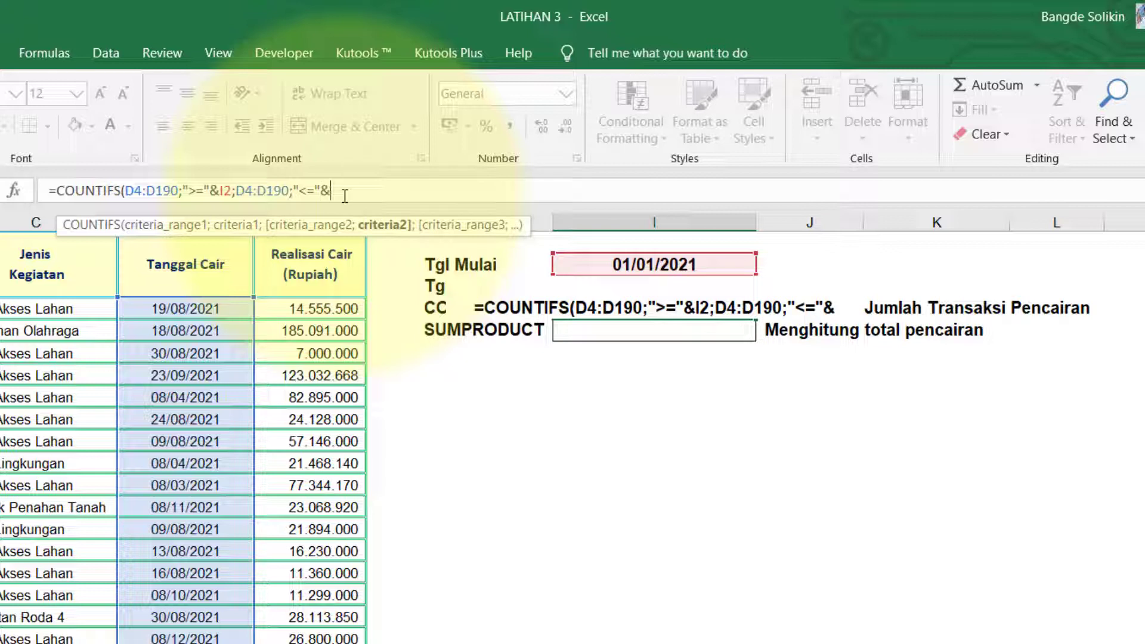
text(I3)
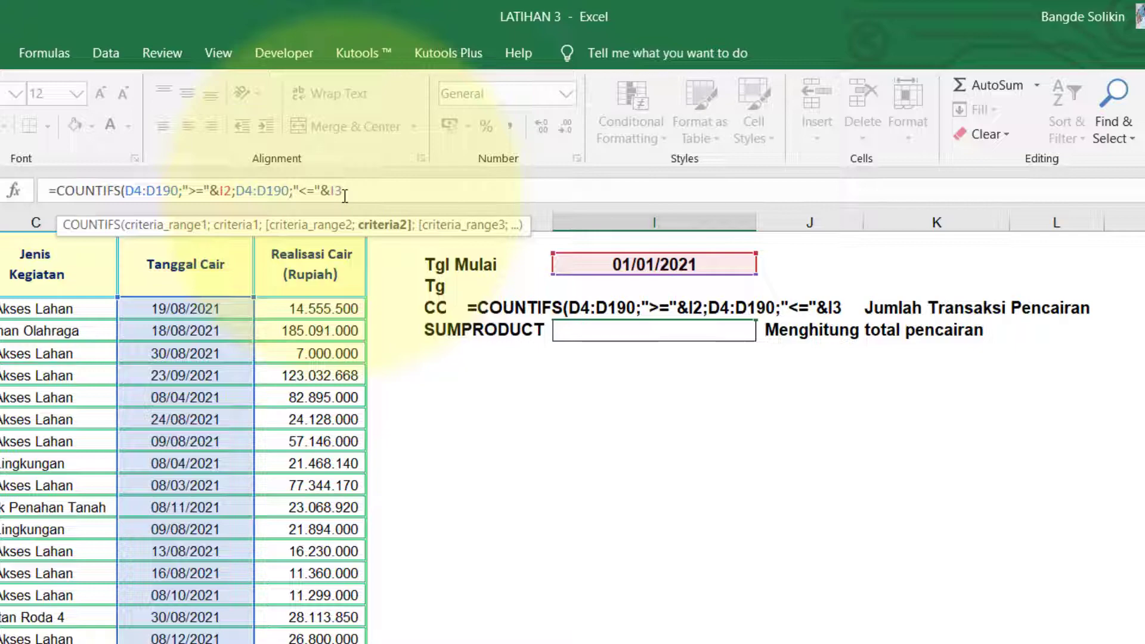
key(Return)
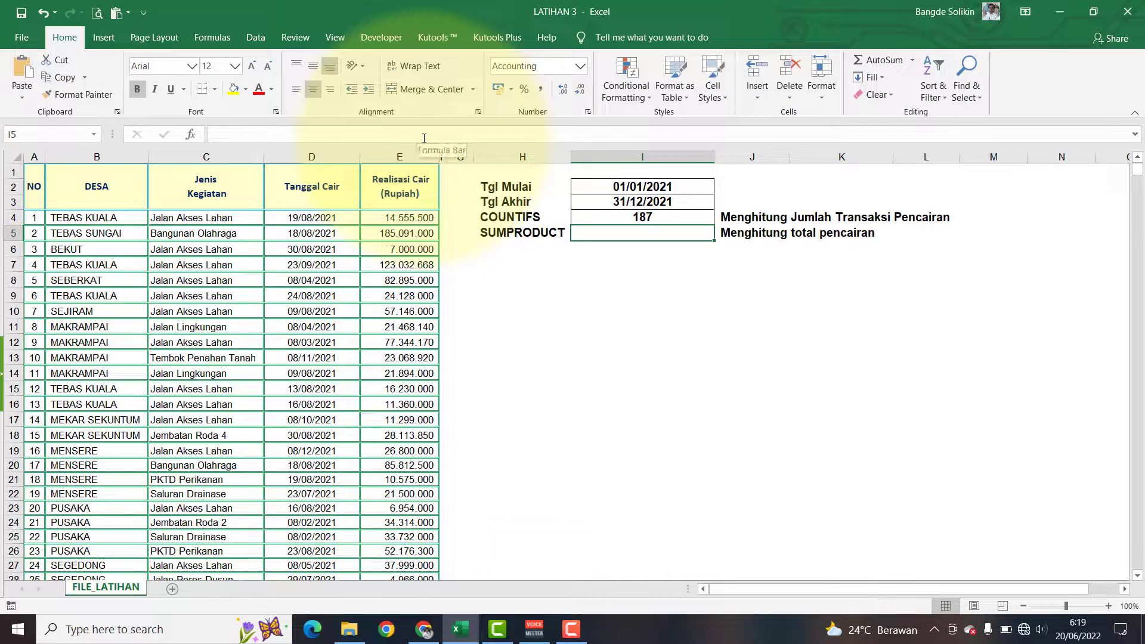
Step: Review the COUNTIFS formula in I4 and the Tanggal Cair dates in D4:D190 that it evaluates
click(613, 218)
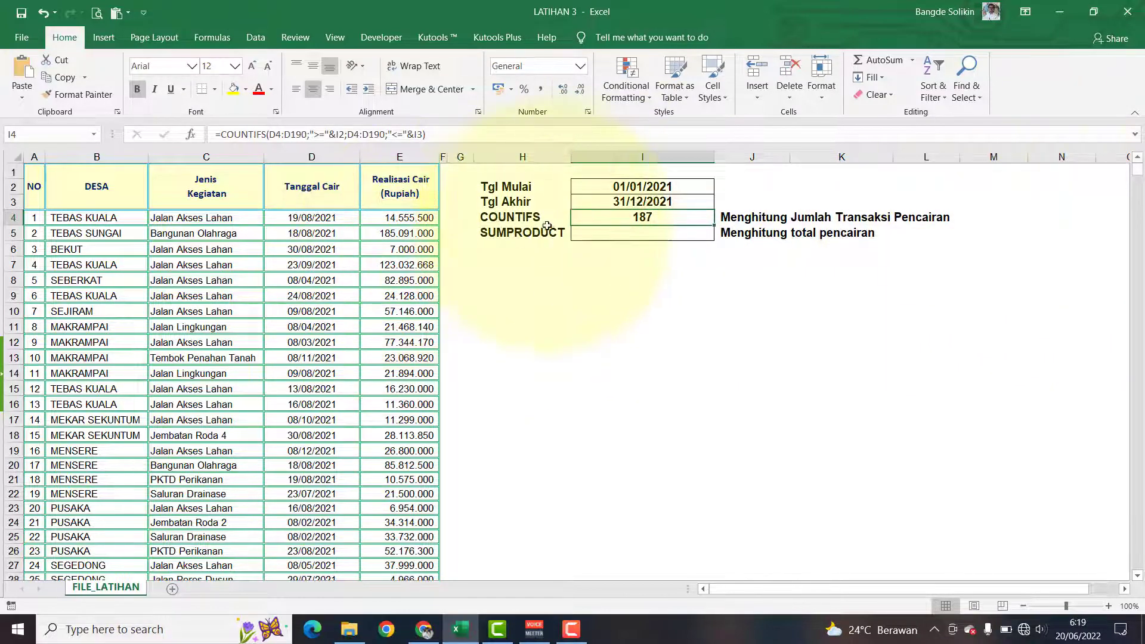
click(332, 216)
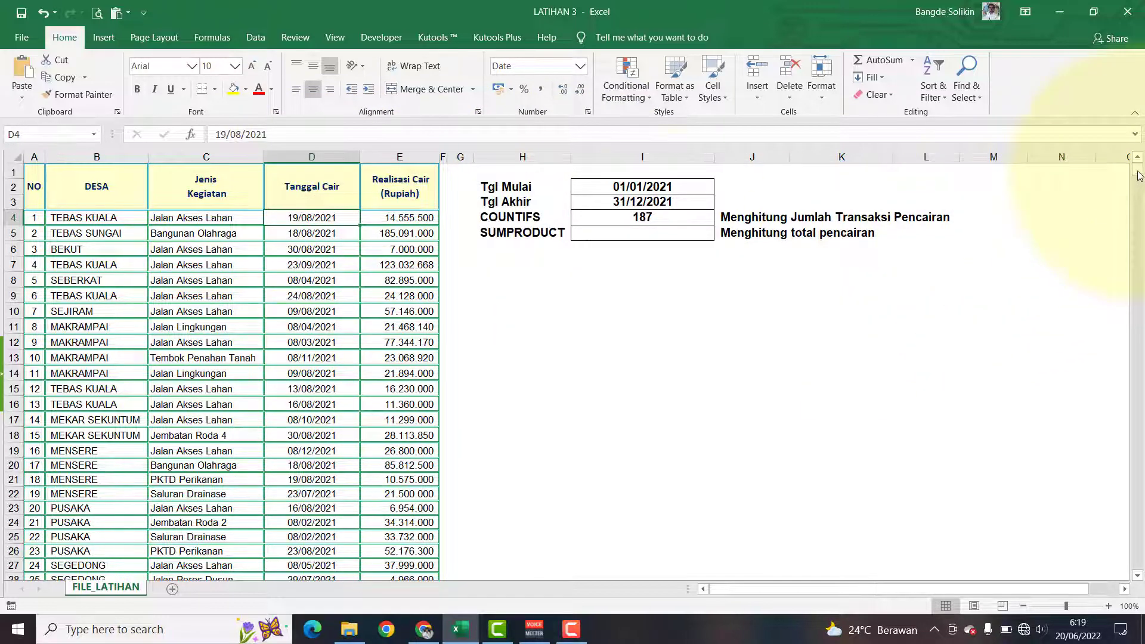
scroll(374, 399, down, 20)
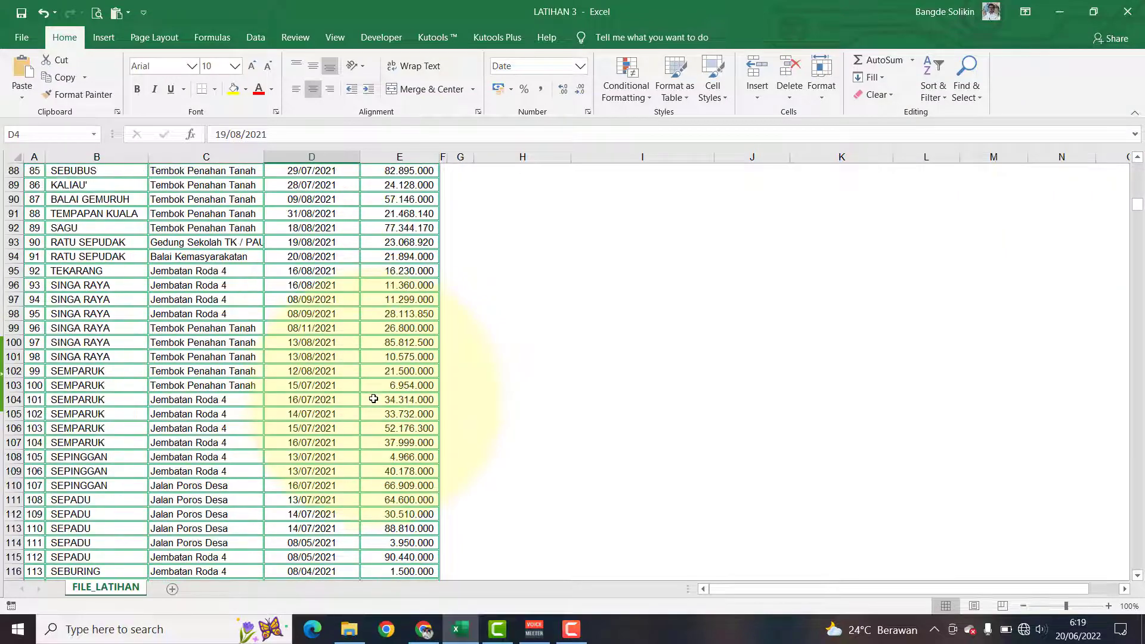
scroll(373, 399, down, 14)
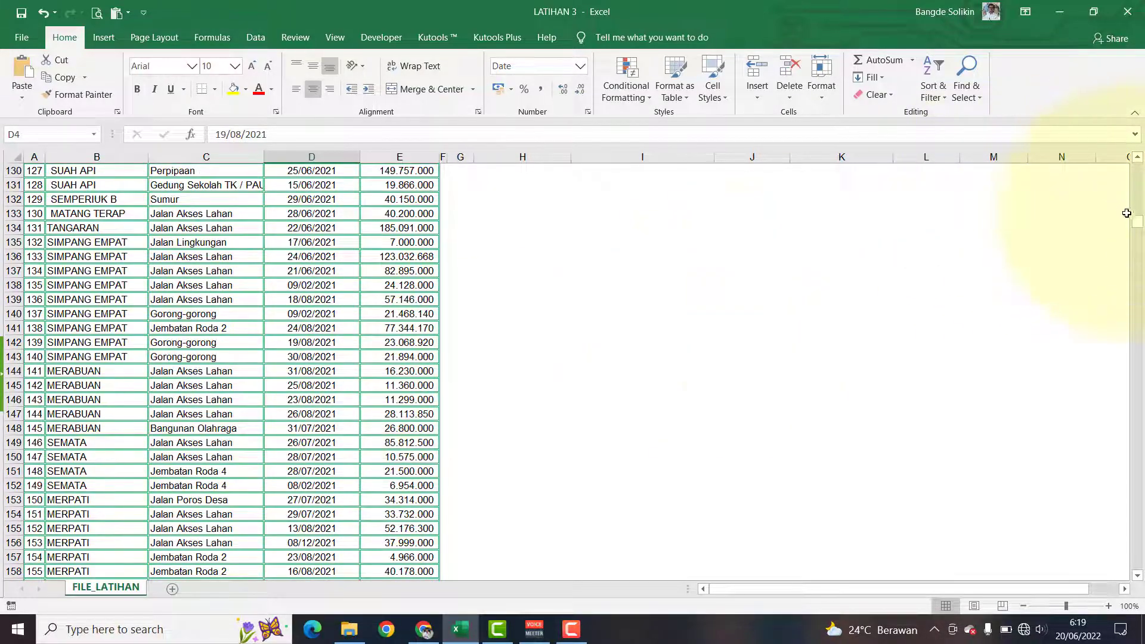
drag(1136, 219, 1137, 170)
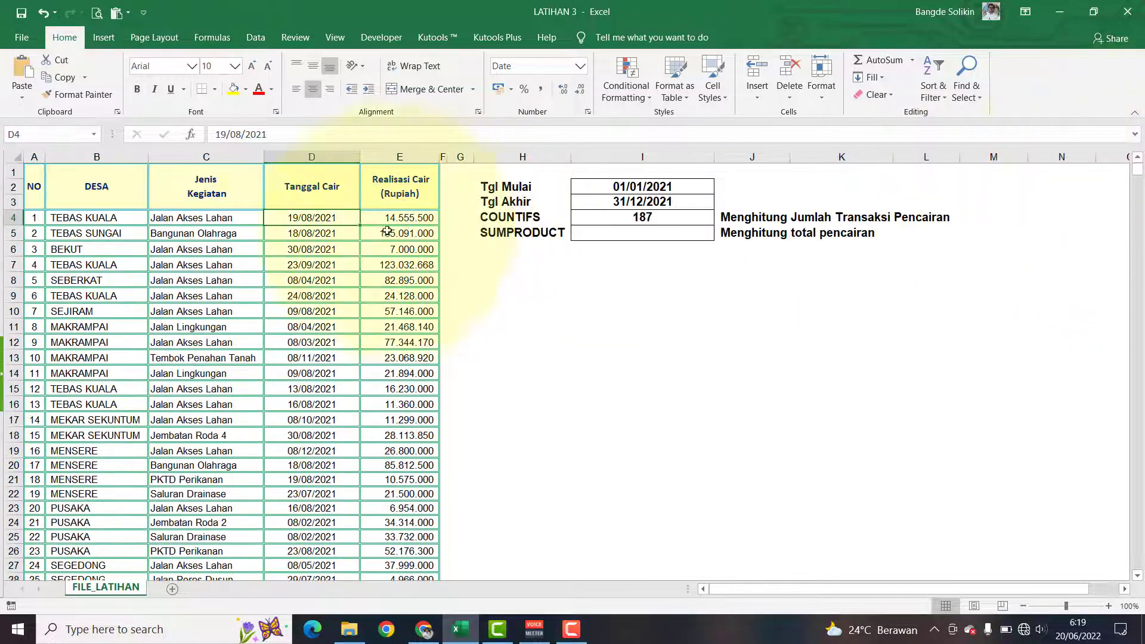
drag(303, 217, 306, 593)
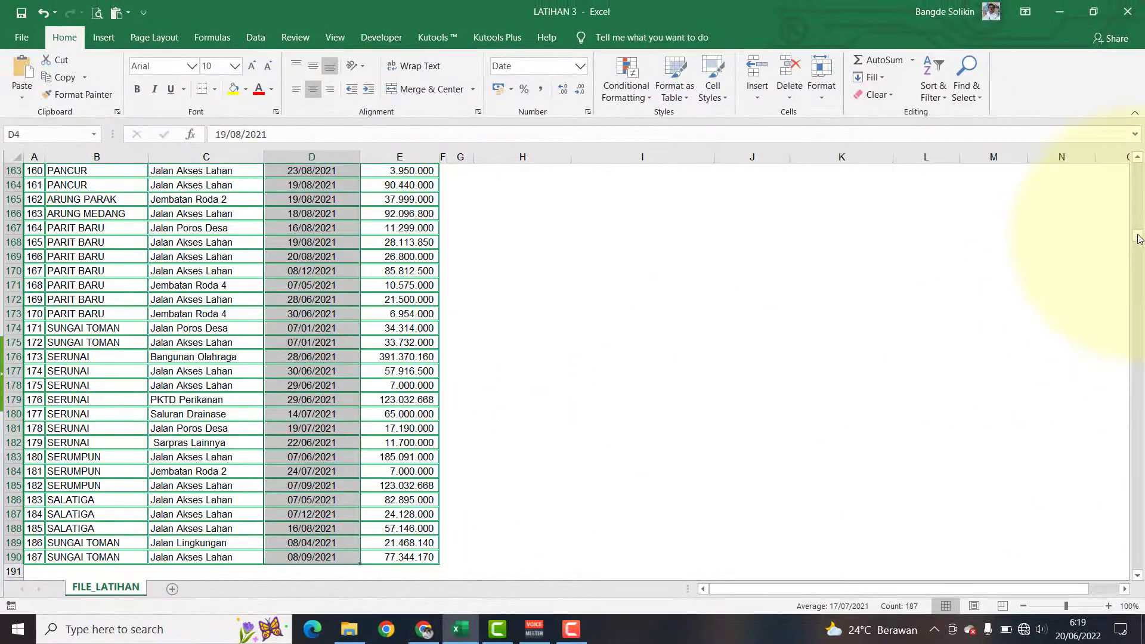
drag(1139, 239, 1129, 225)
Step: Set the Tgl Akhir date in I3 to 31/07/2021 to test the COUNTIFS formula
click(649, 202)
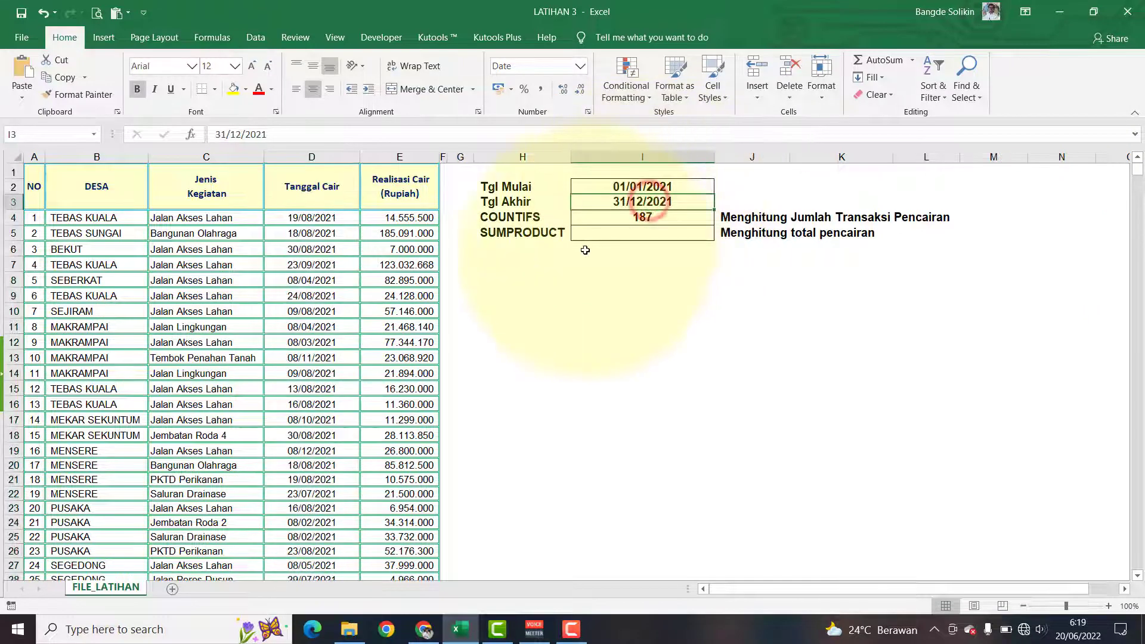
click(241, 135)
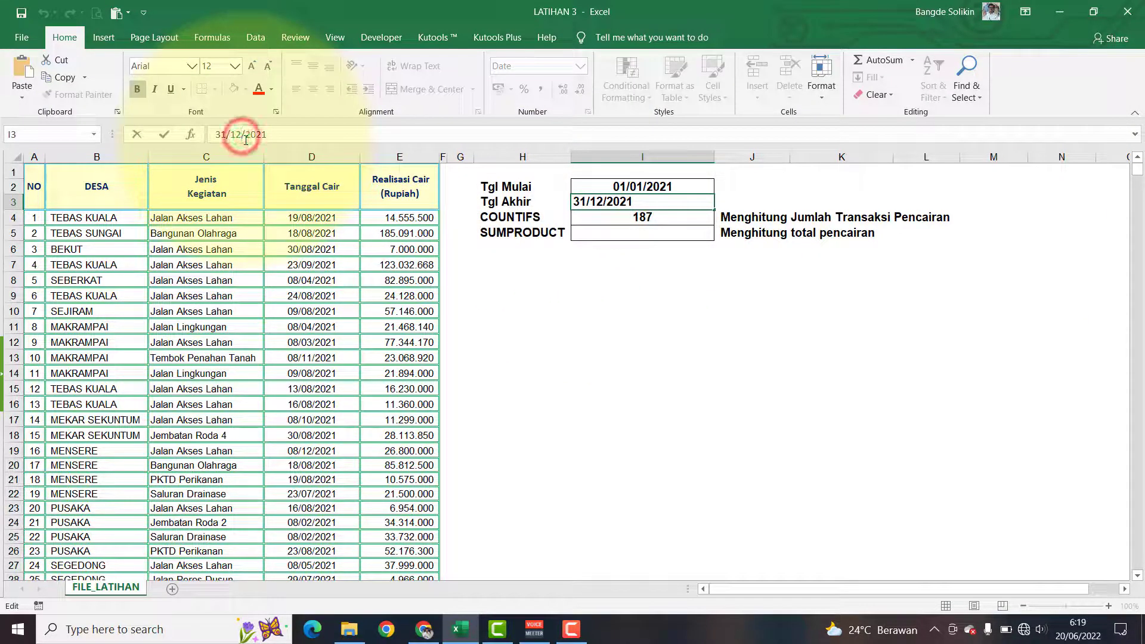
key(BackSpace)
key(BackSpace)
text(07)
key(Return)
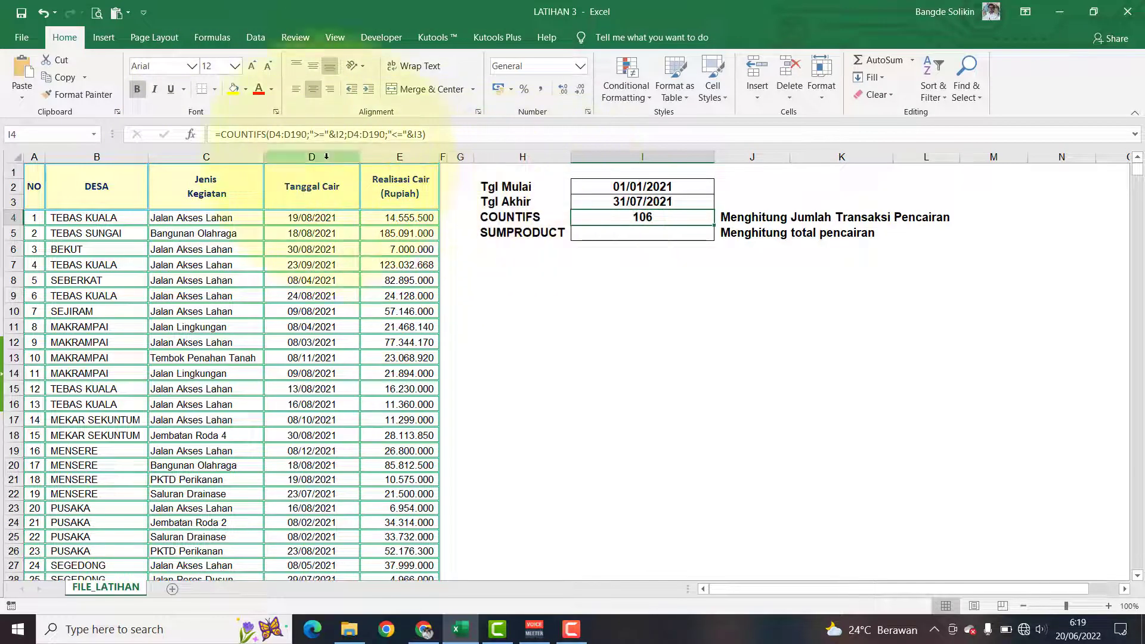
Step: Change the Tgl Akhir date in I3 to 31/03/2021
click(620, 202)
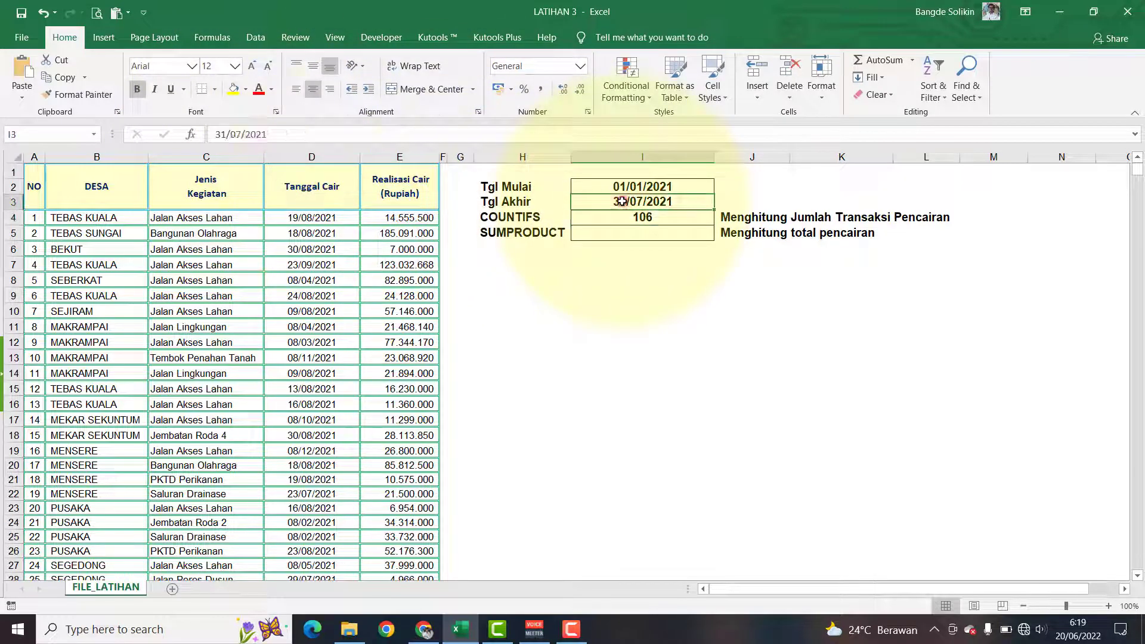
click(240, 134)
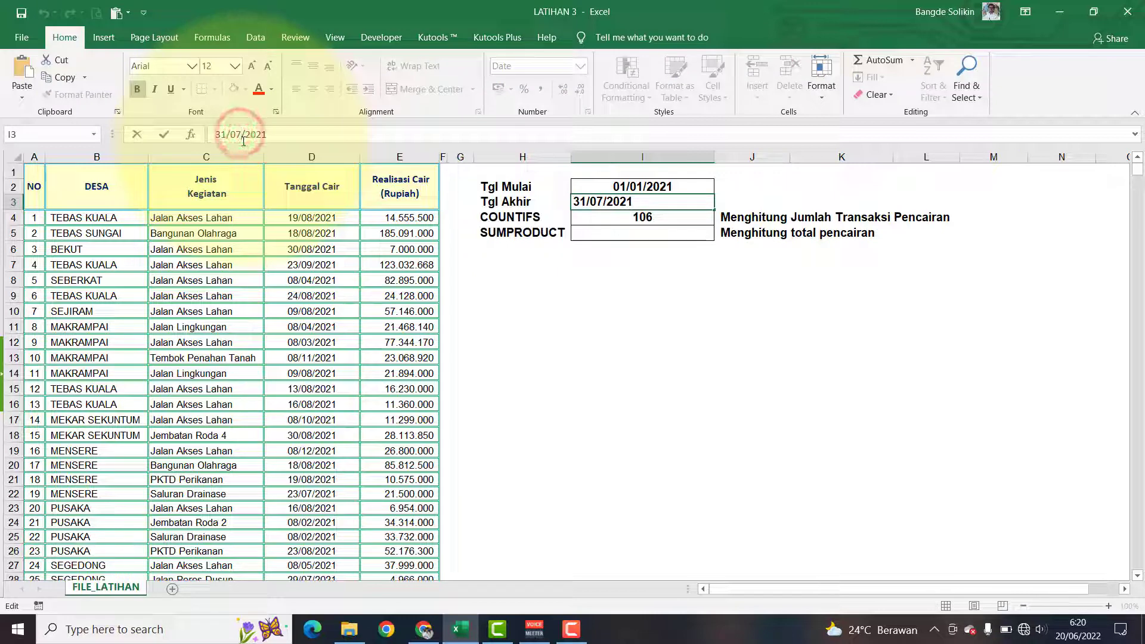
key(BackSpace)
text(3)
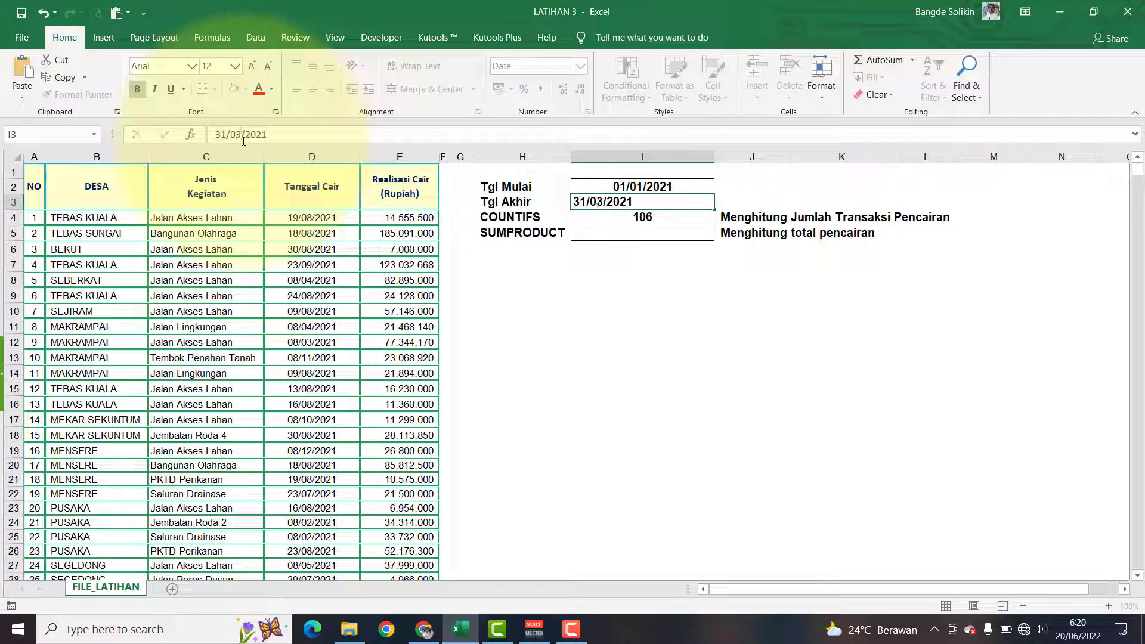
key(Return)
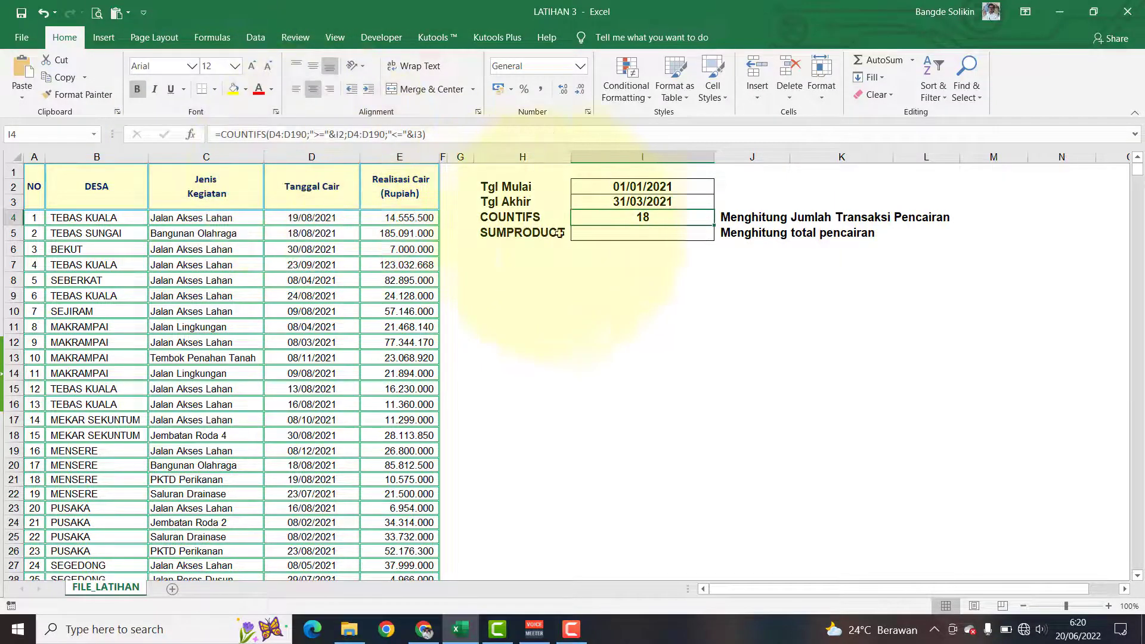
Step: Start a SUMPRODUCT formula in I5, opening its first parenthesised condition with the Tanggal Cair dates D4:D190
click(539, 236)
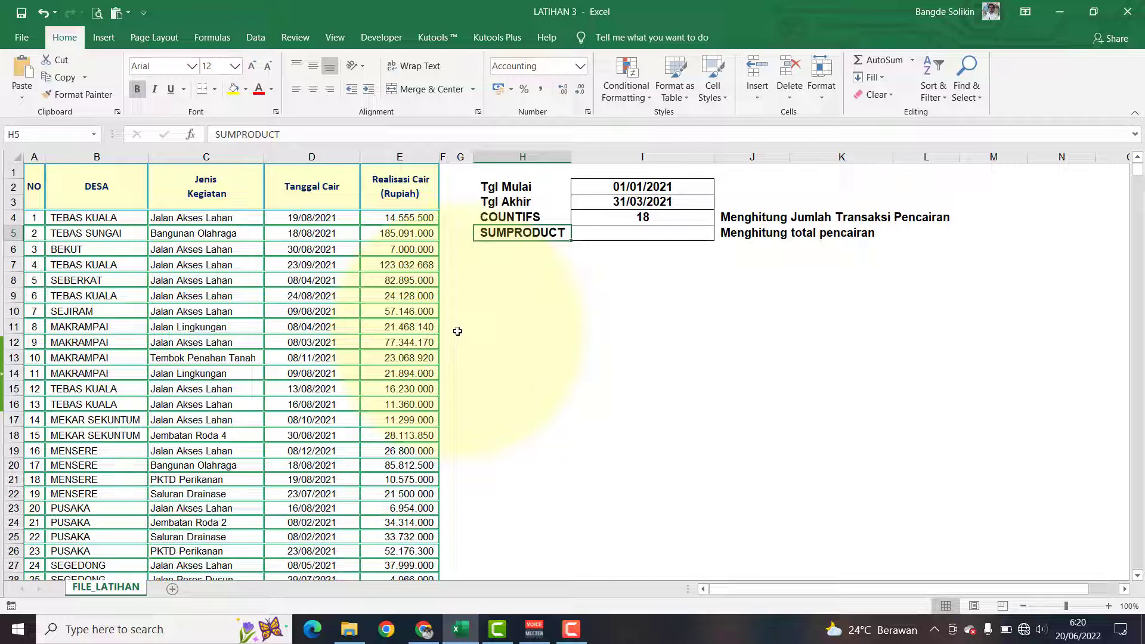
click(615, 235)
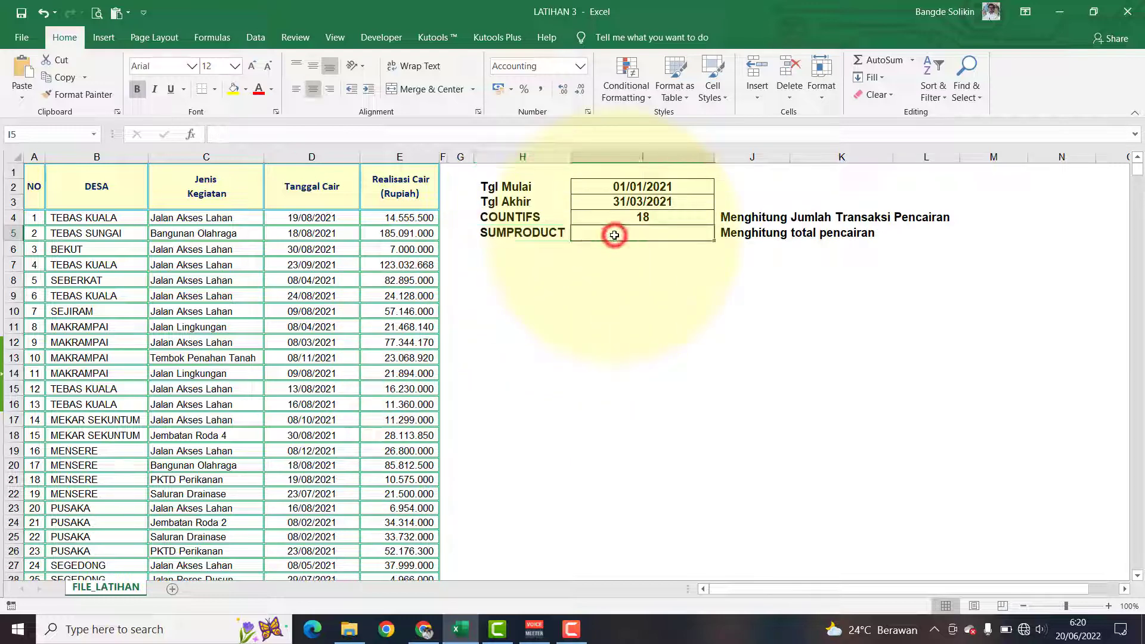
text(=SUM)
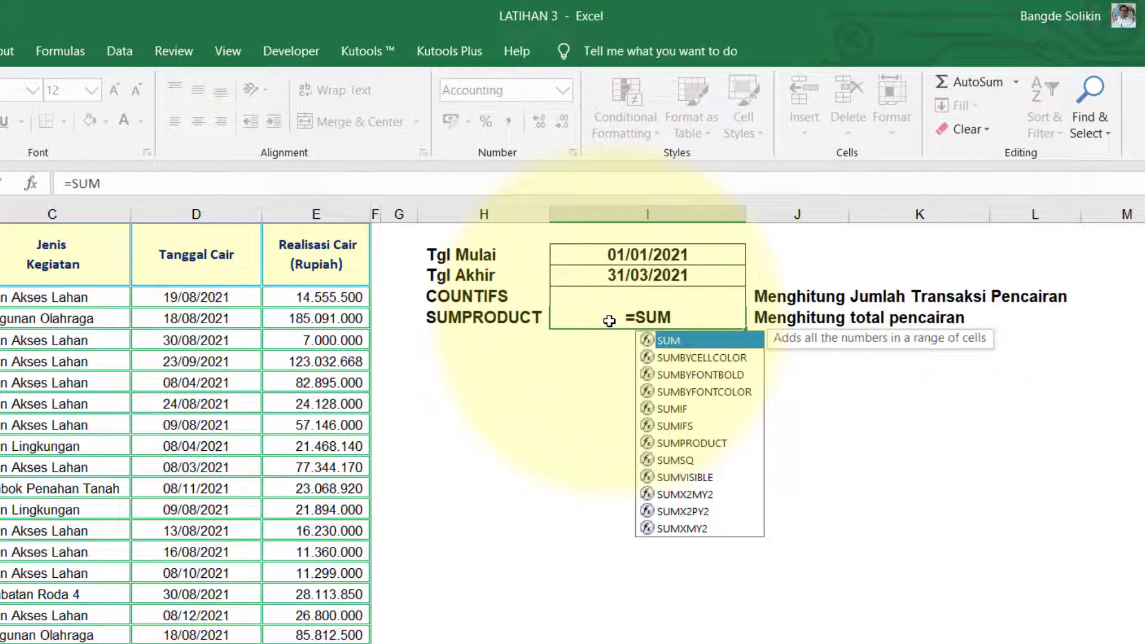
double_click(692, 443)
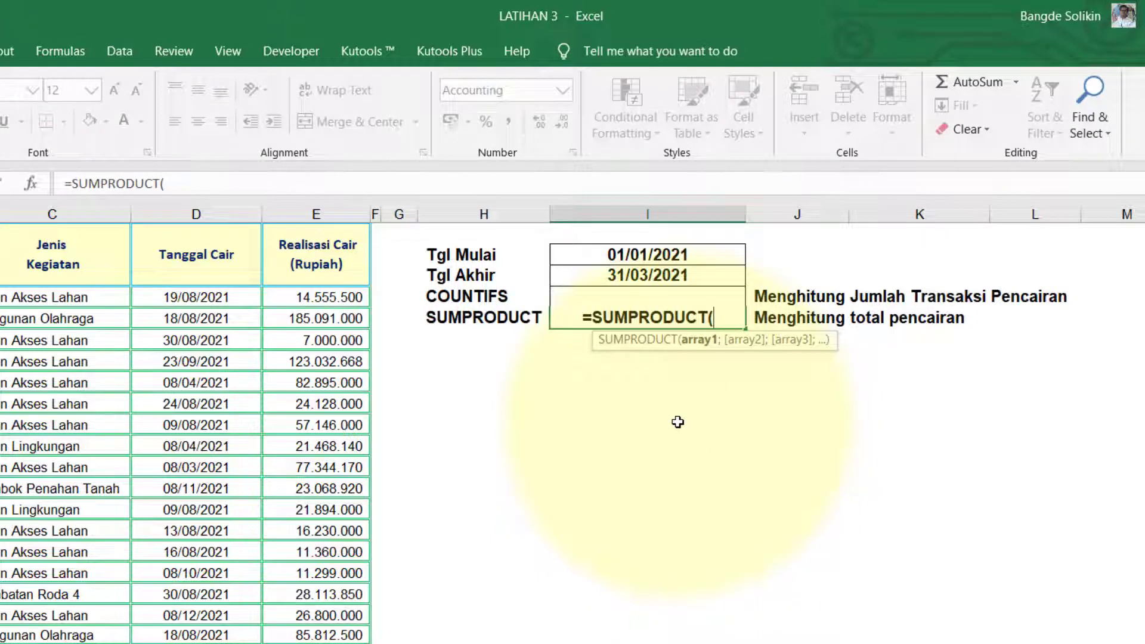
text(()
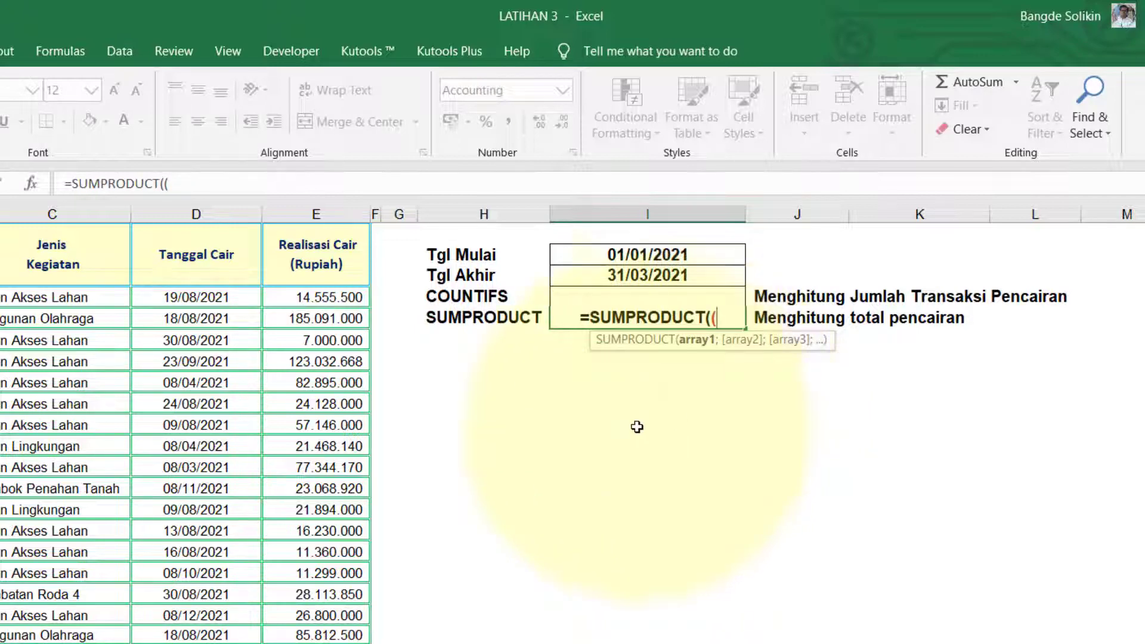
drag(221, 298, 197, 643)
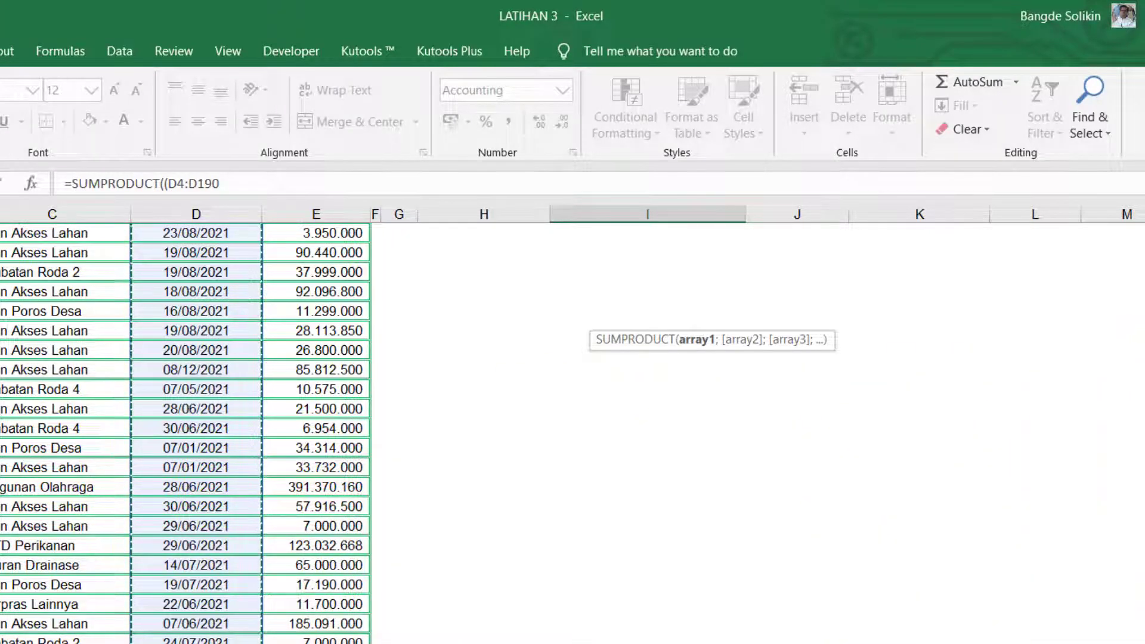
scroll(1028, 368, up, 20)
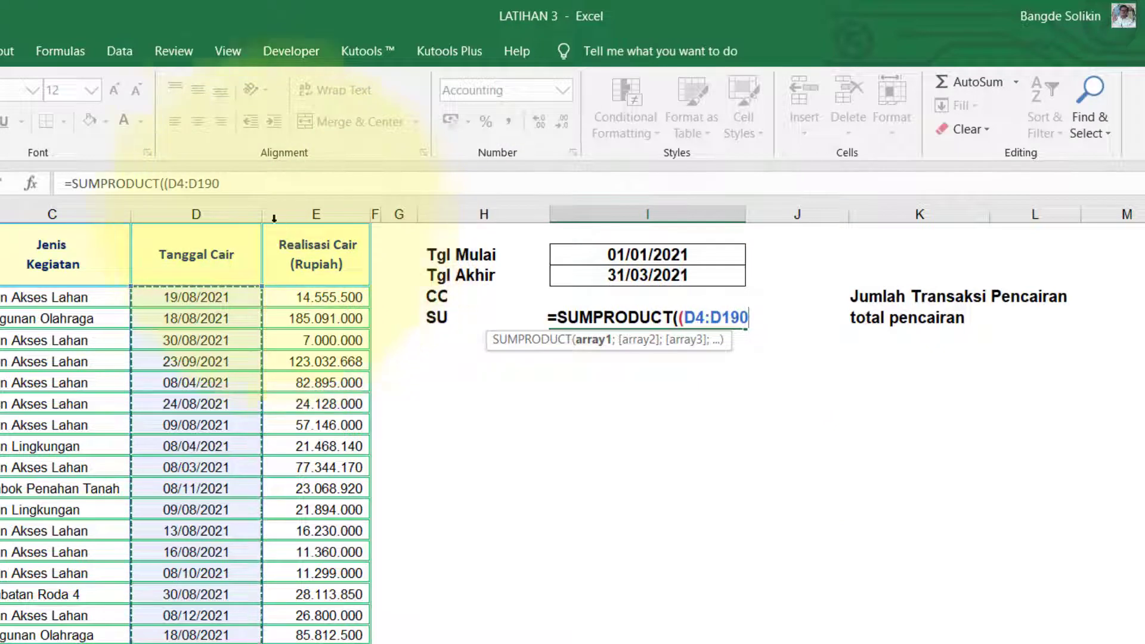
Step: Complete the first SUMPRODUCT condition as >=I2, referring to the Tgl Mulai date, and close its parenthesis
click(251, 184)
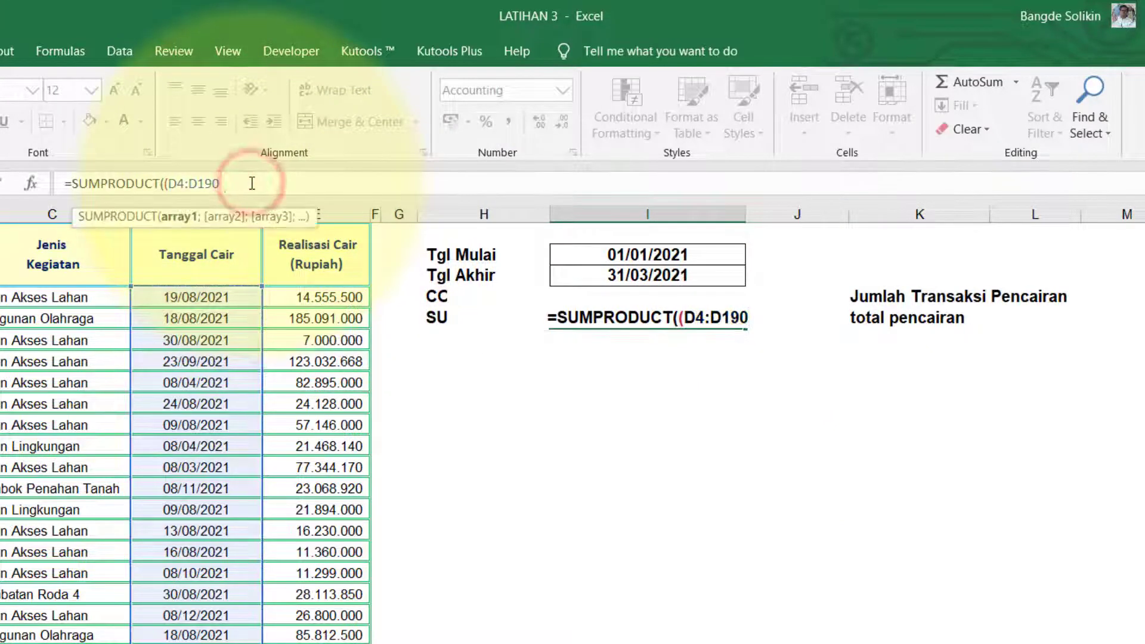
text(>)
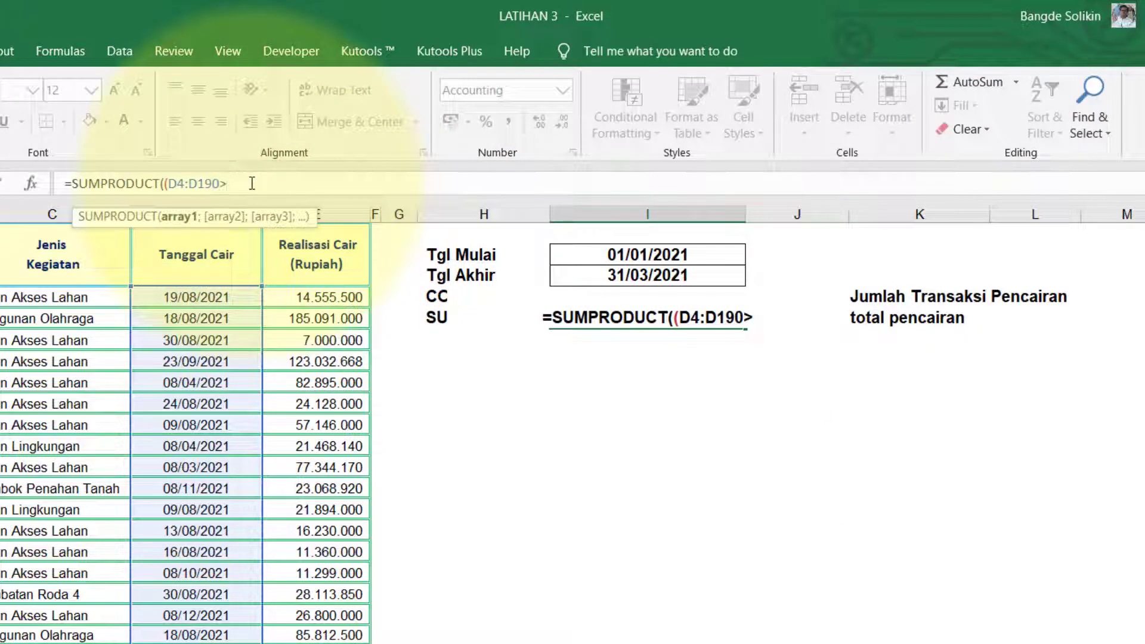
text(=)
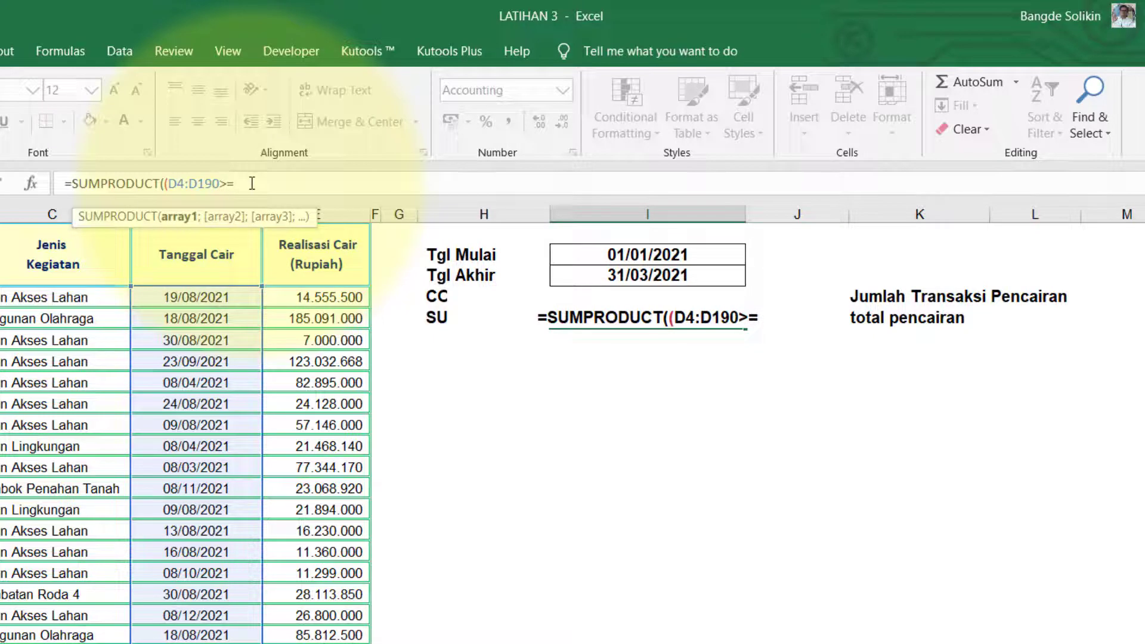
click(664, 254)
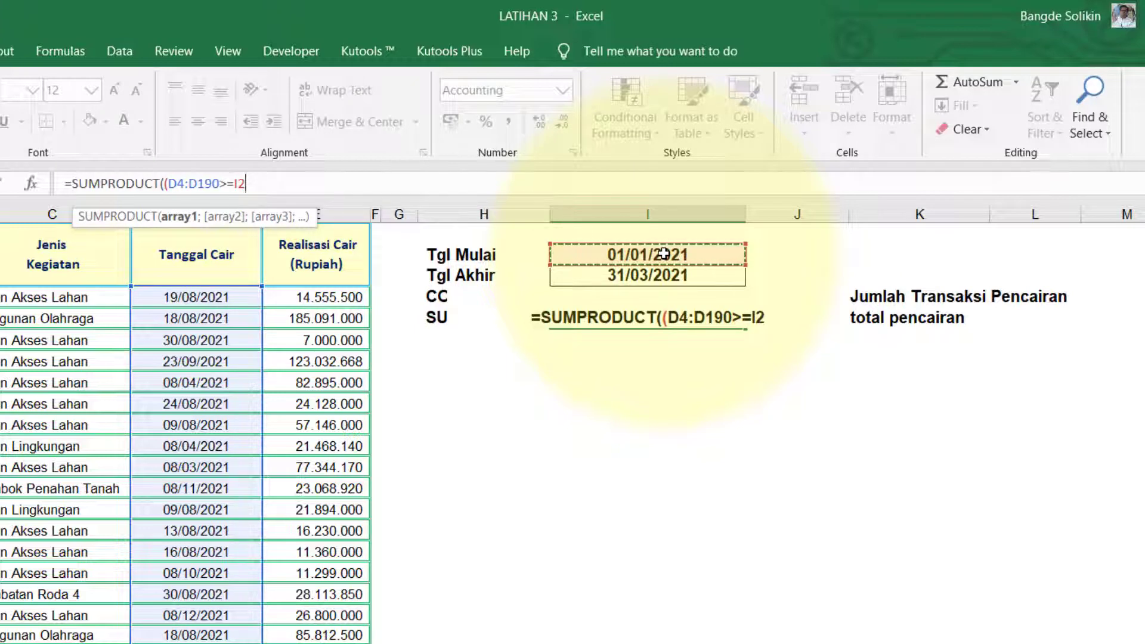
text())
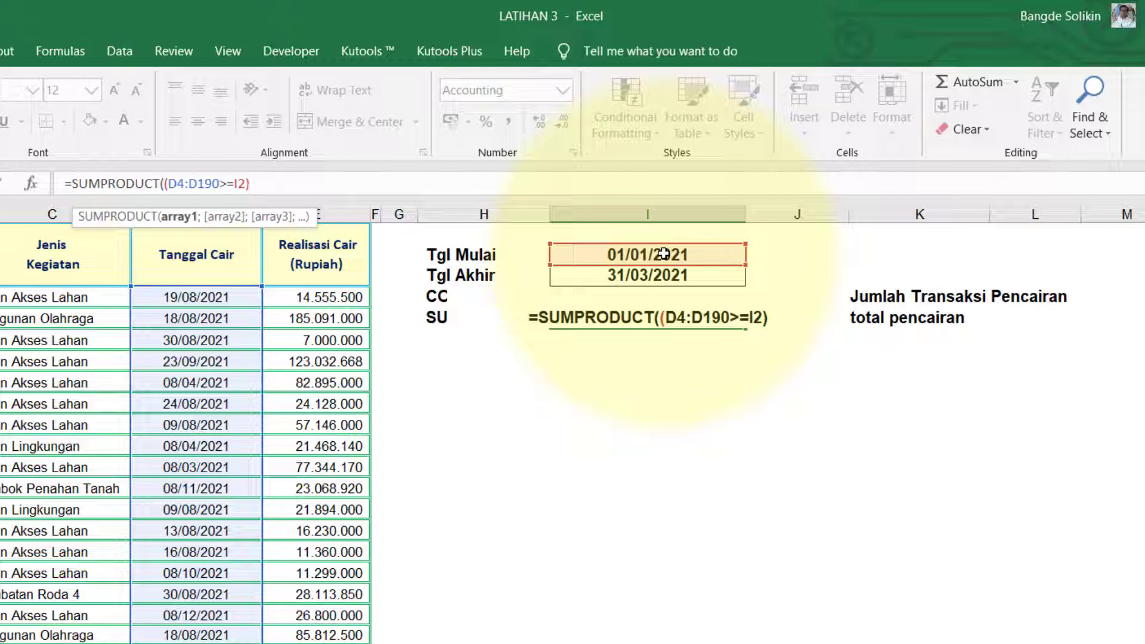
Step: Multiply by a second SUMPRODUCT condition, (D4:D190<=I3), reusing the Tanggal Cair range and referring to the Tgl Akhir date
text(*)
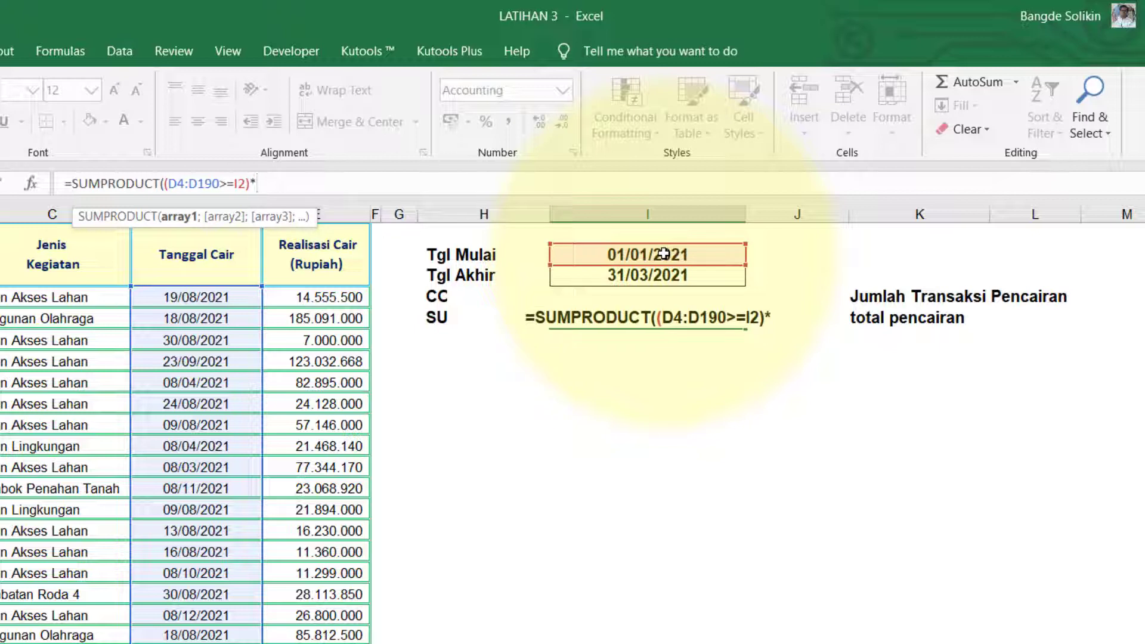
text(()
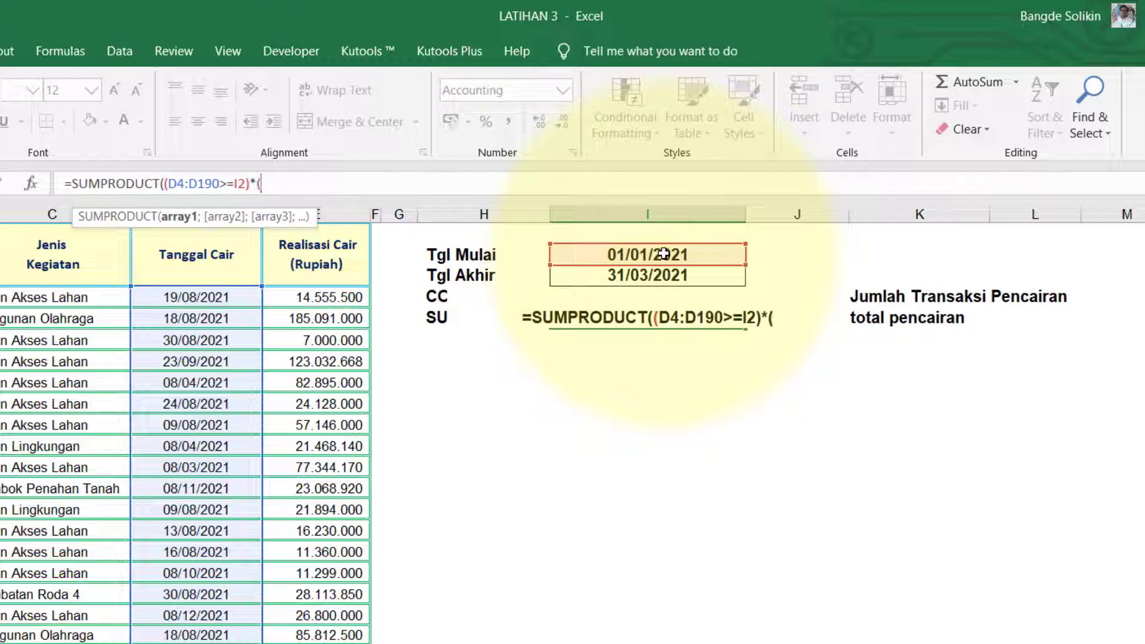
drag(661, 322, 722, 320)
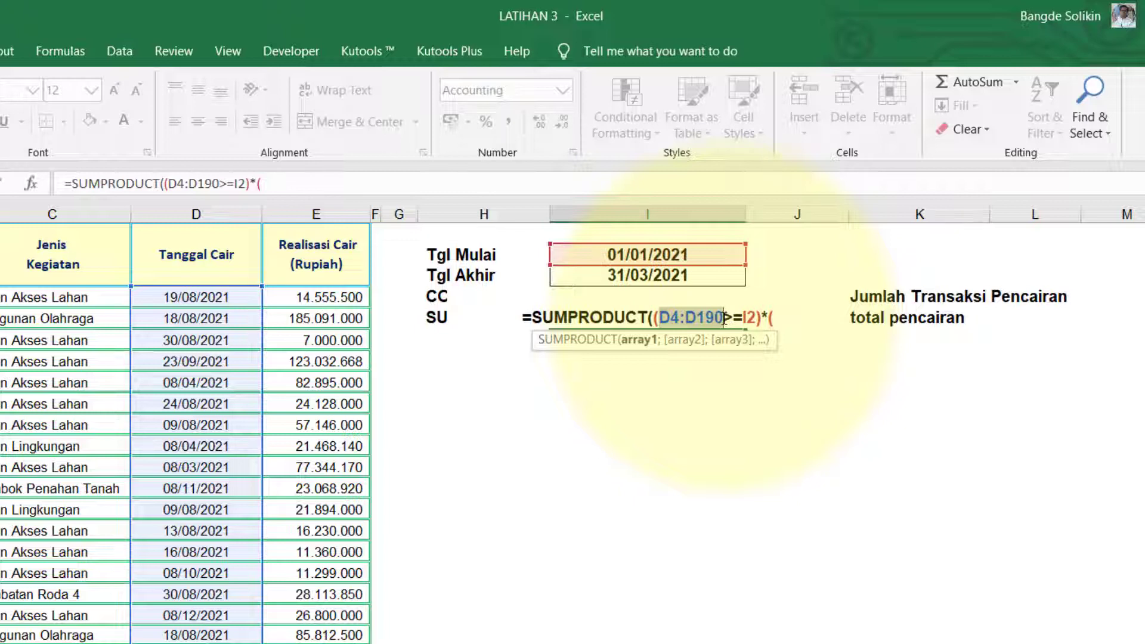
click(781, 317)
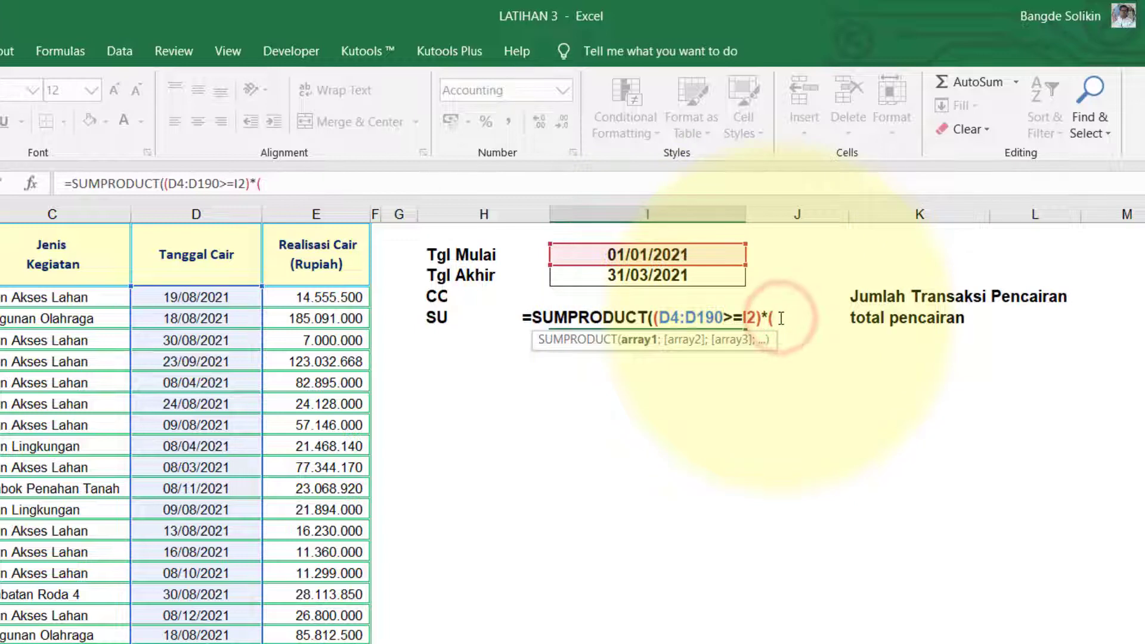
key(ctrl+v)
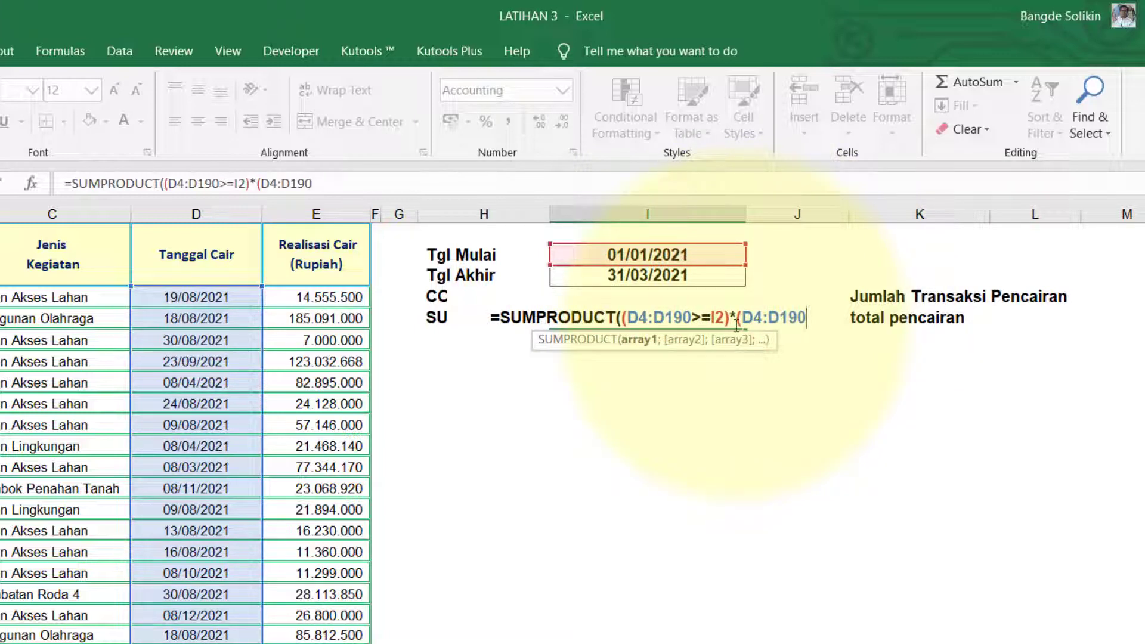
text(<=)
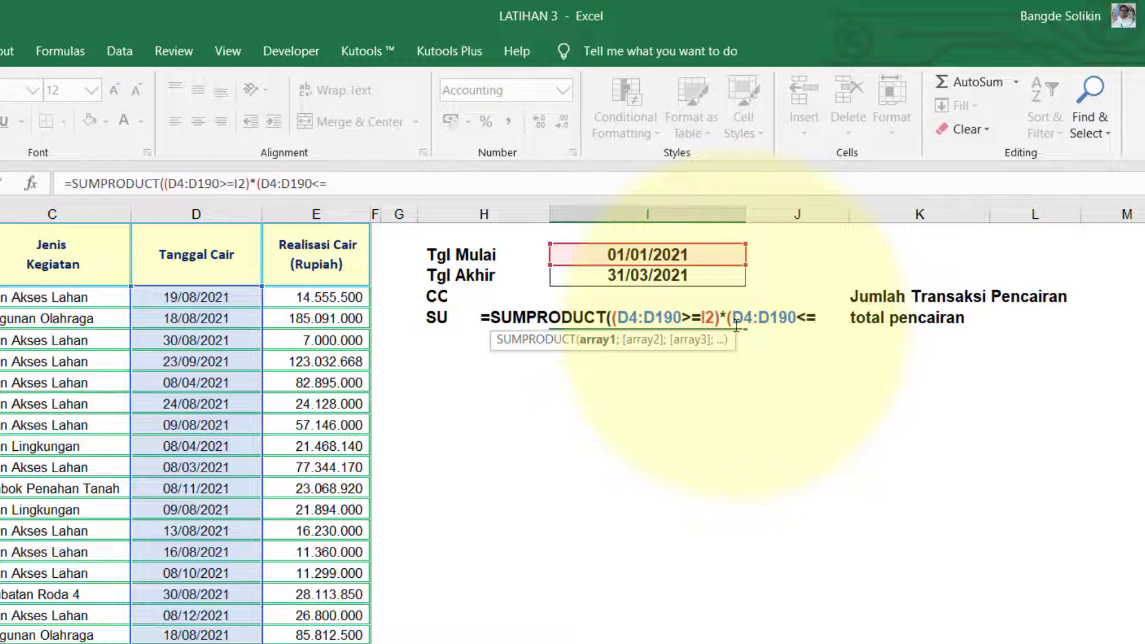
click(688, 277)
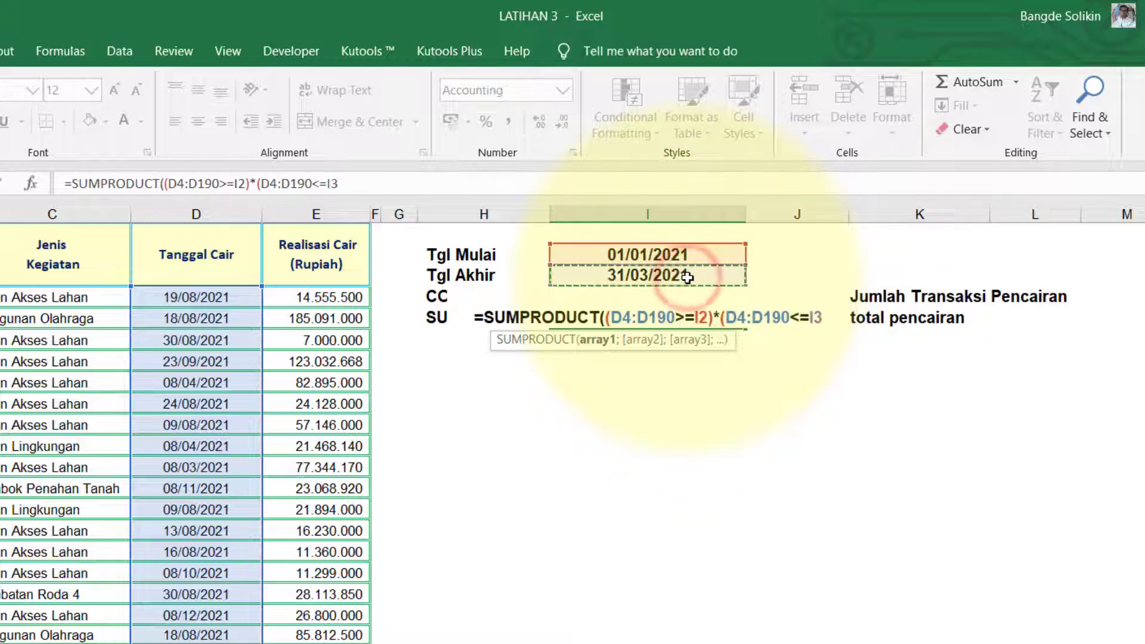
text())
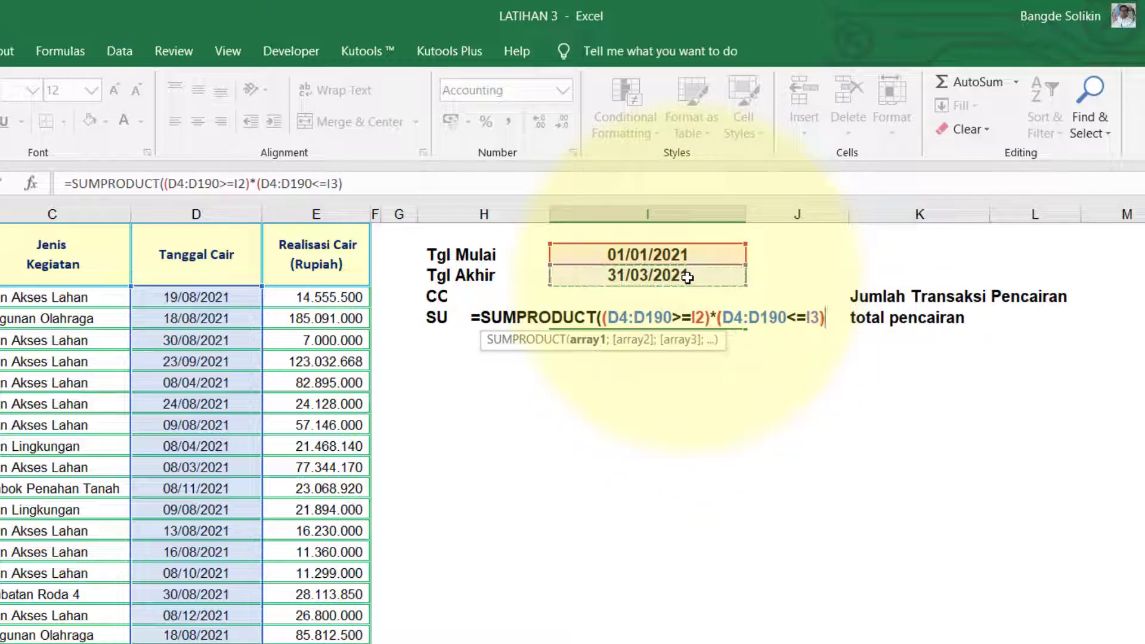
Step: Multiply the two conditions by the Realisasi Cair amounts, named TOTAL, and enter the SUMPRODUCT formula, accepting the proposed parenthesis correction
text(*)
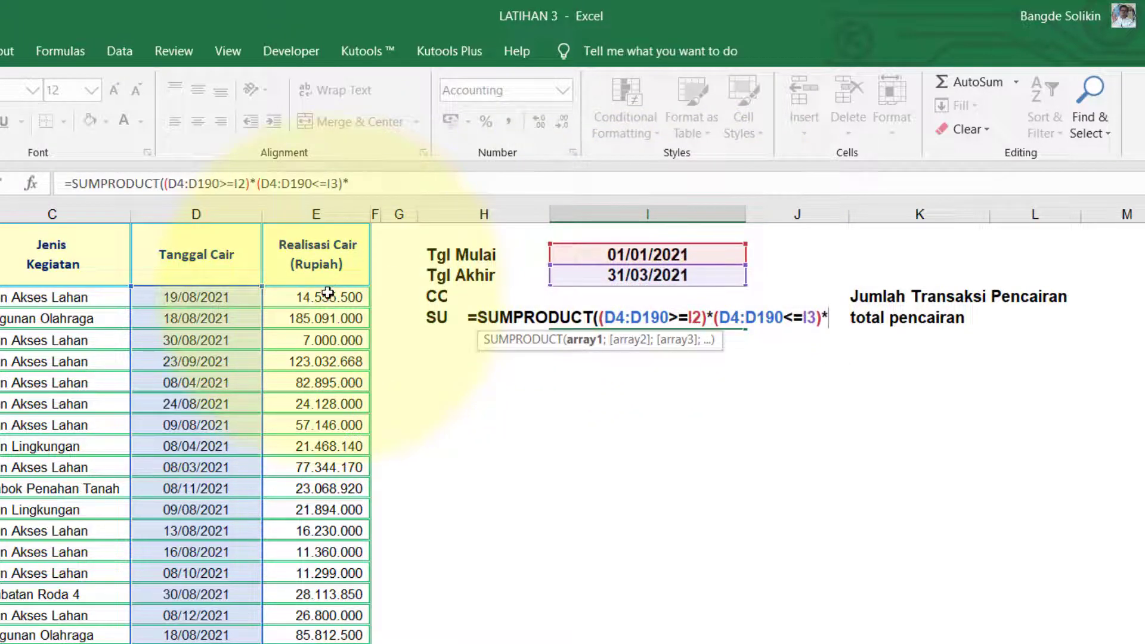
drag(328, 292, 366, 596)
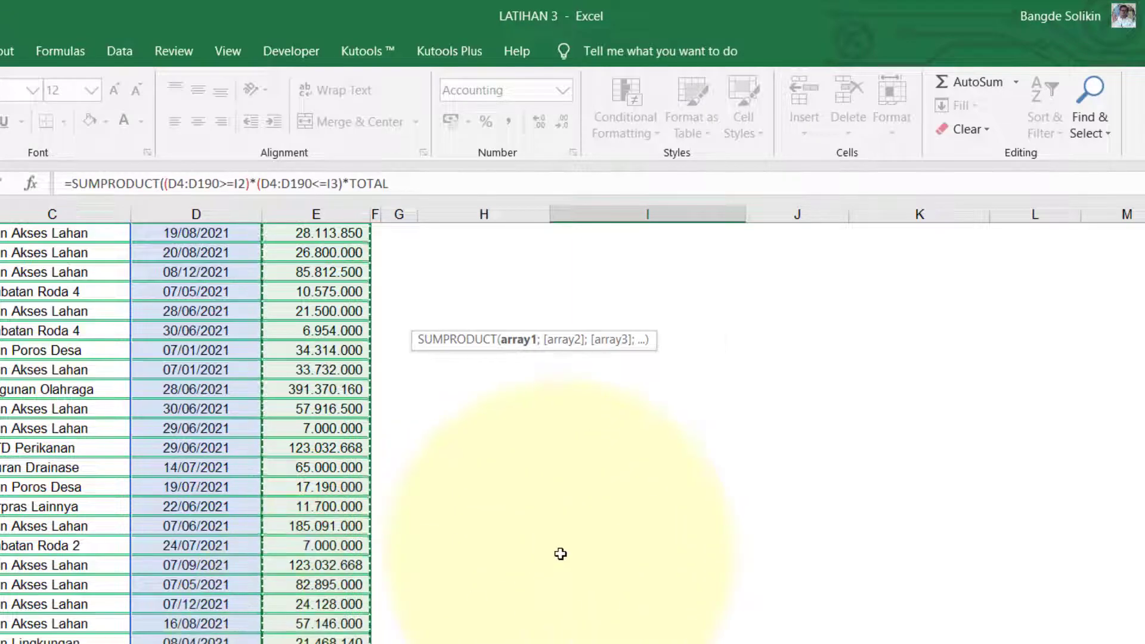
scroll(563, 554, up, 15)
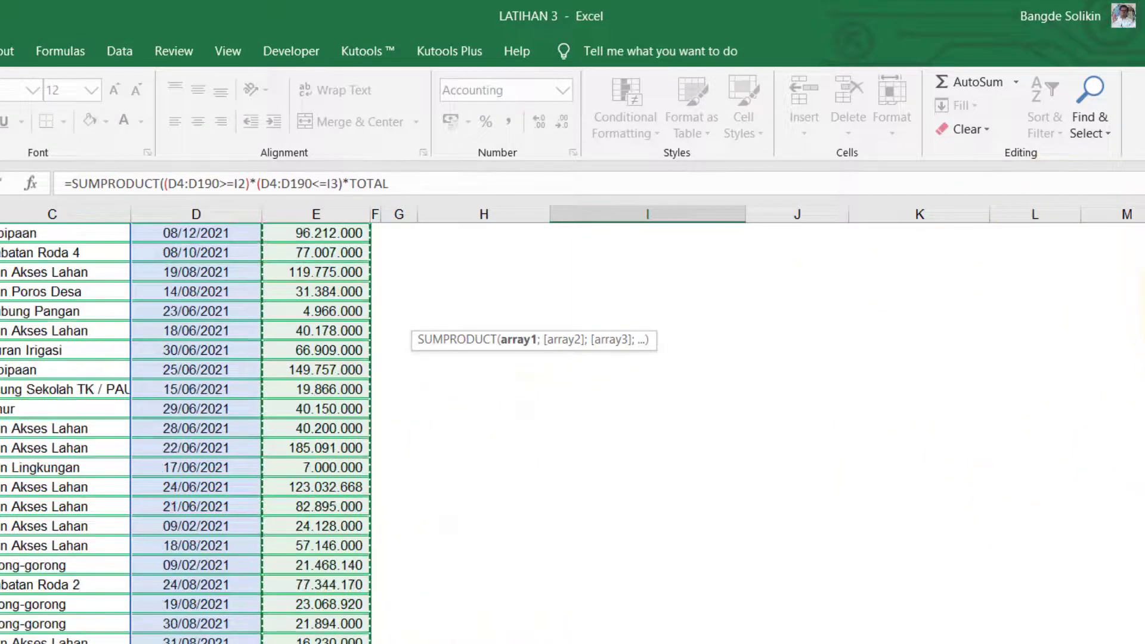
scroll(562, 554, up, 10)
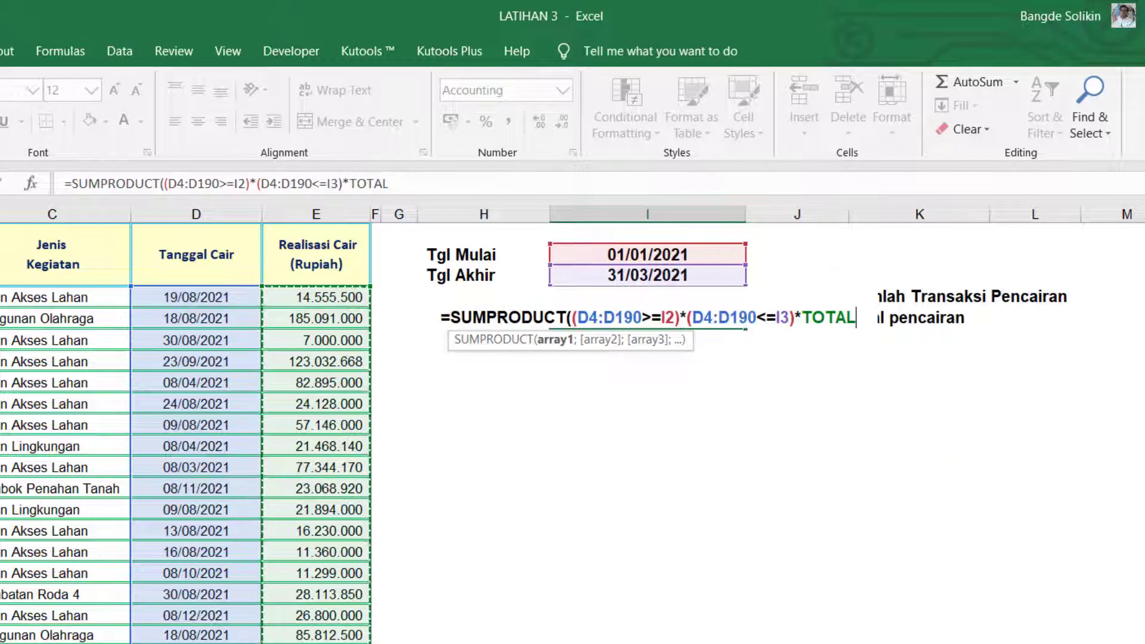
key(Return)
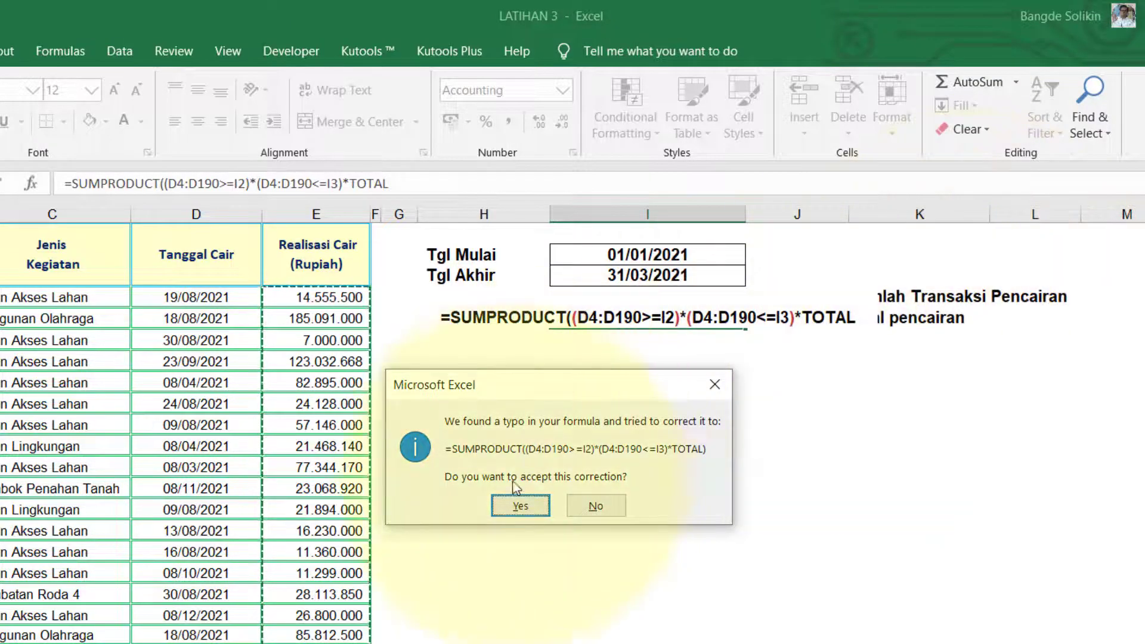
click(523, 505)
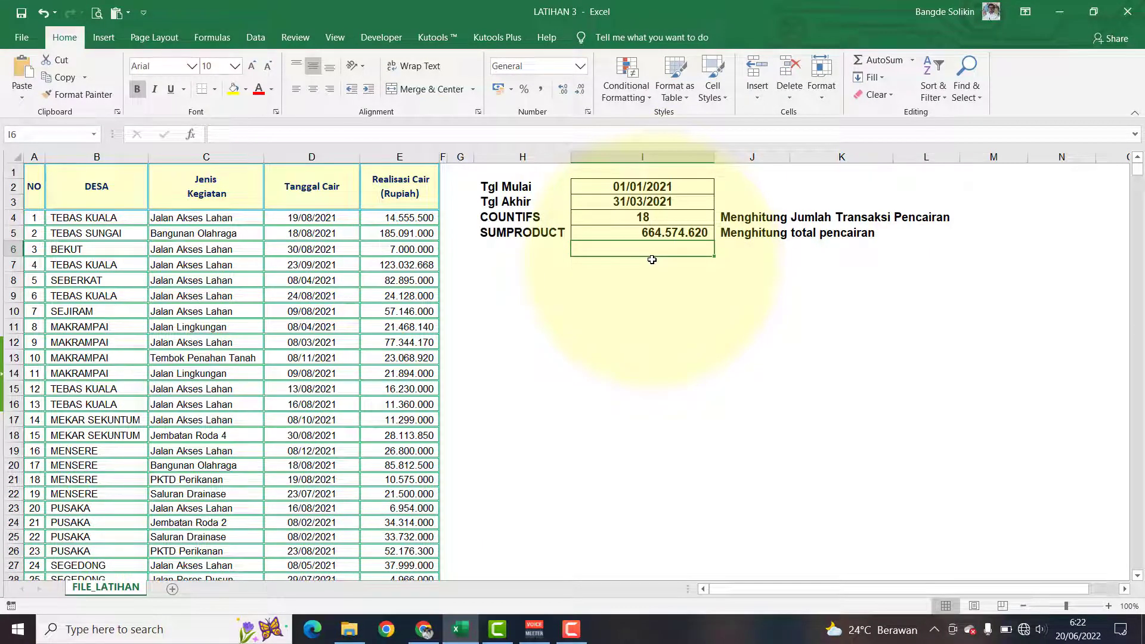
Step: Change the Tgl Akhir date in I3 to 31/12/2021
click(655, 187)
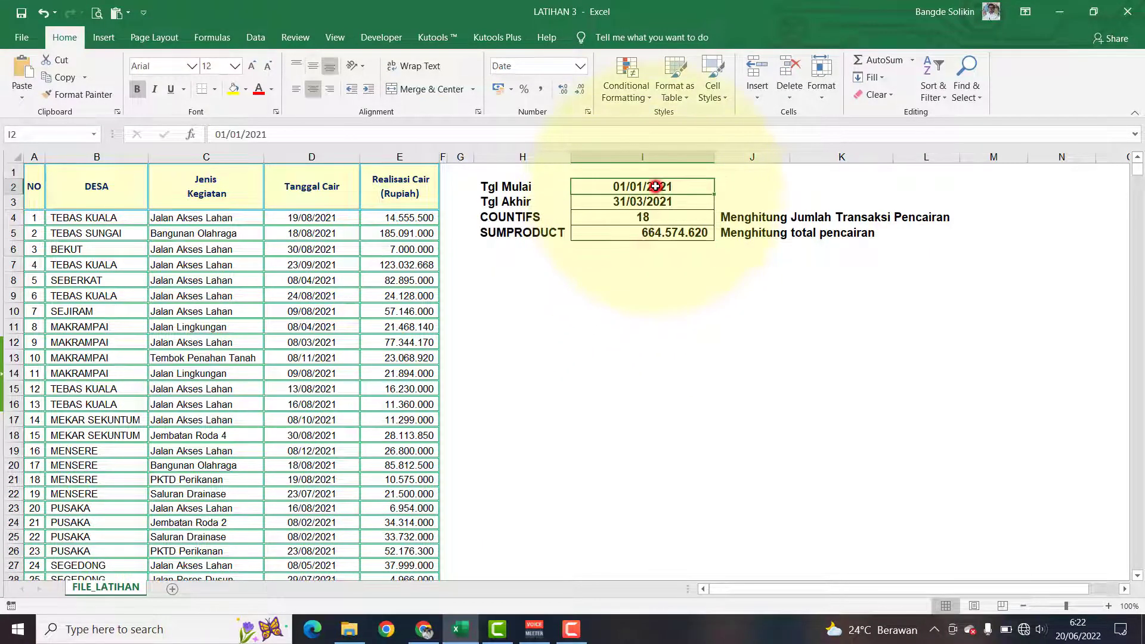
click(649, 203)
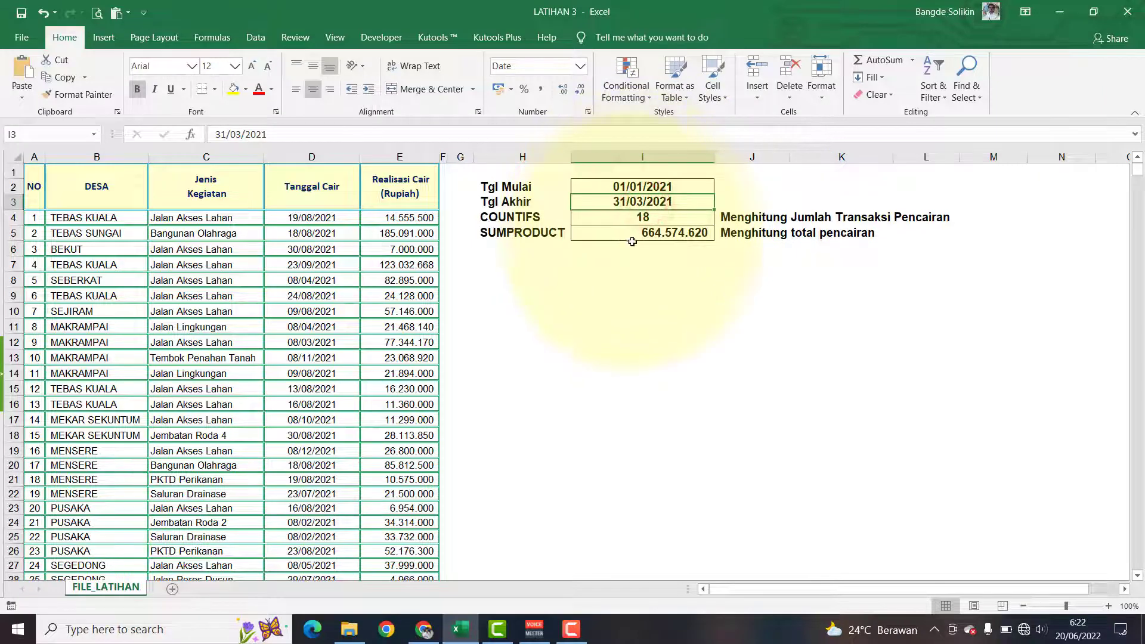
click(642, 220)
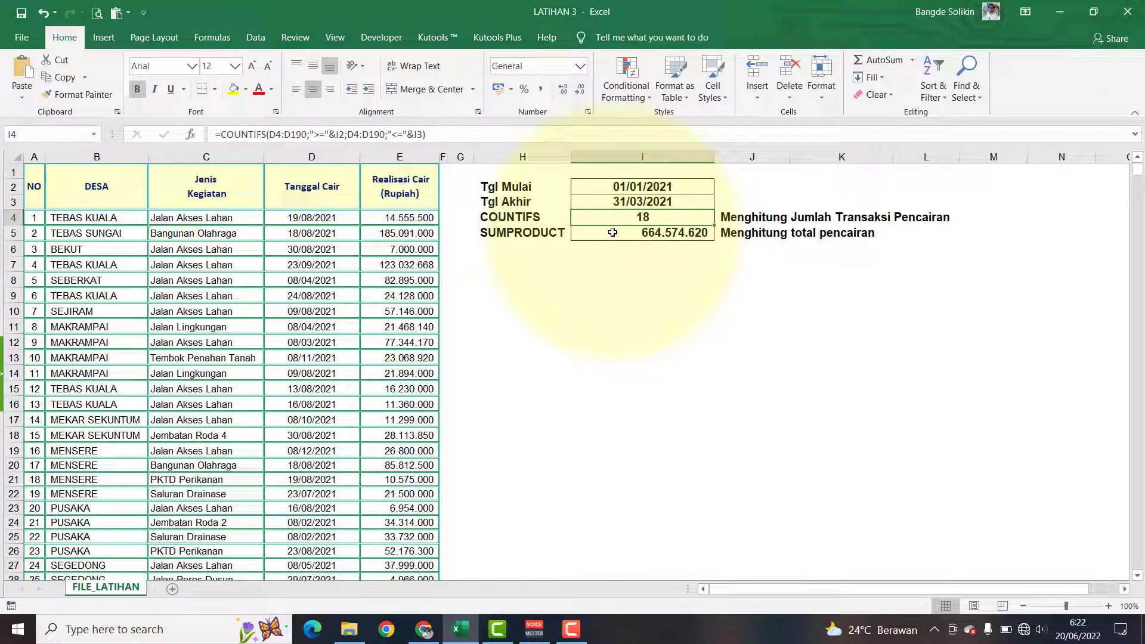
click(654, 203)
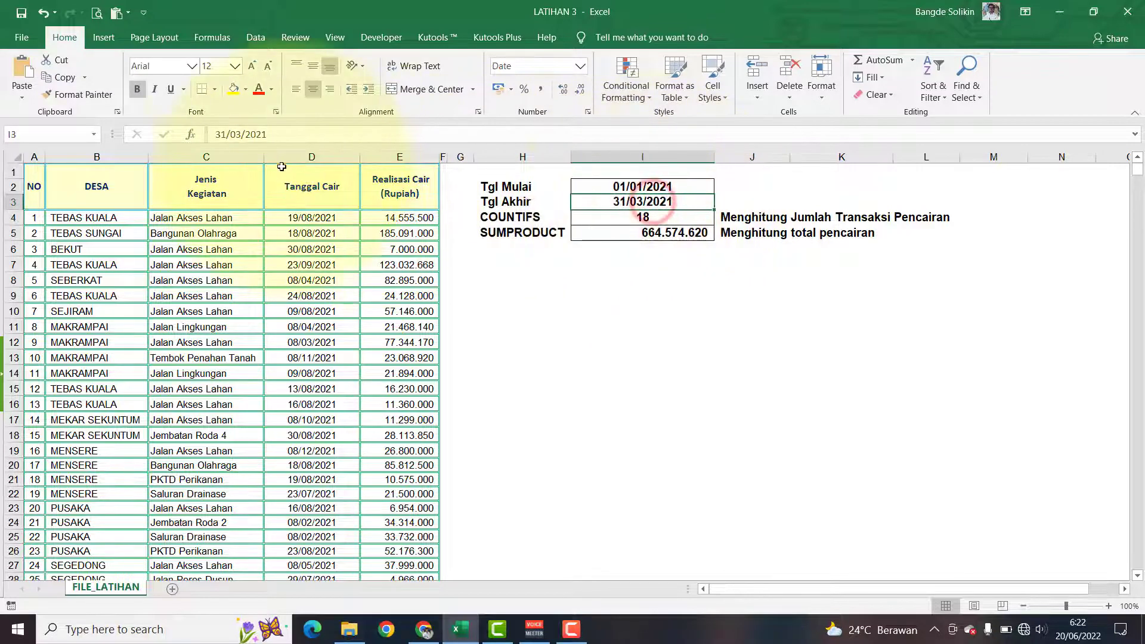
click(241, 132)
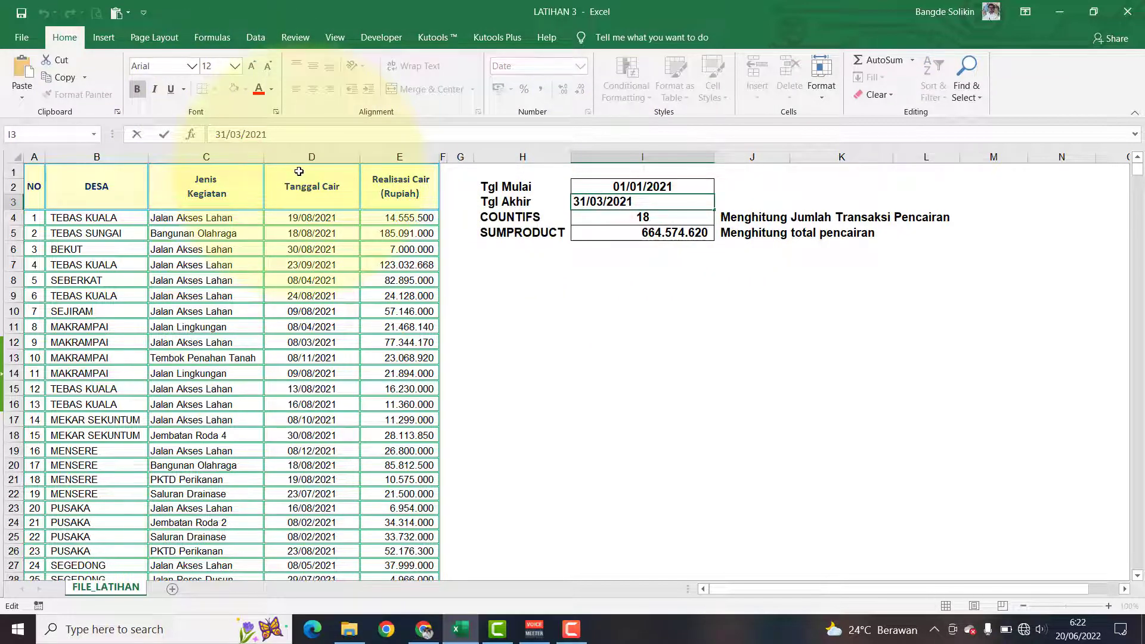
key(BackSpace)
key(BackSpace)
text(12)
key(Return)
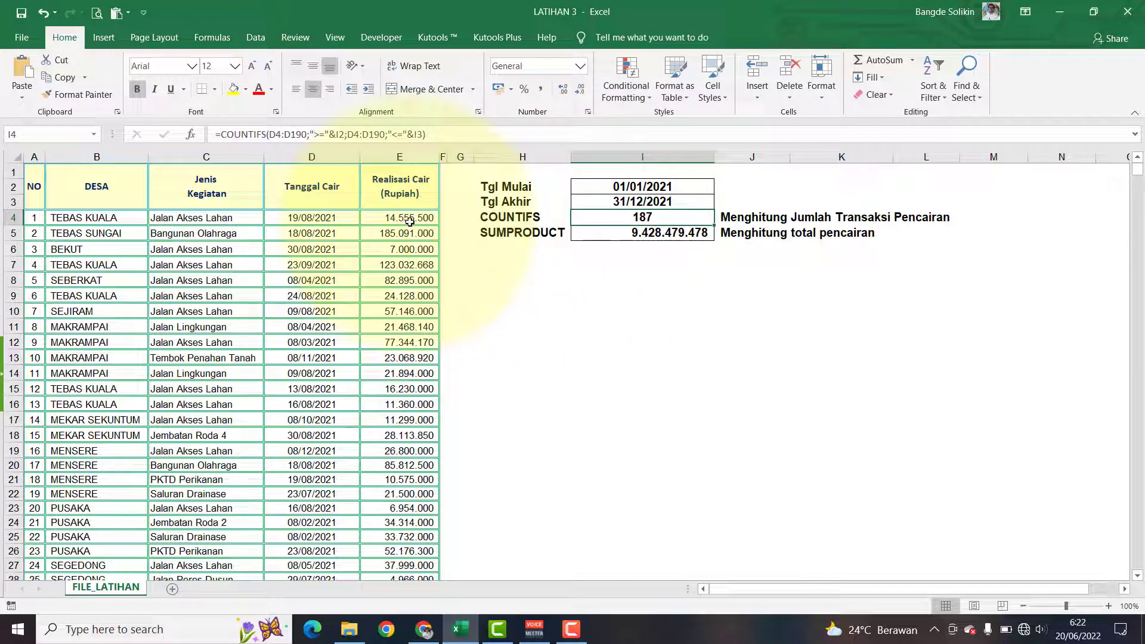
Step: Total the Realisasi Cair amounts E4:E190 with AutoSum in E191 and compare the sum with the SUMPRODUCT result in I5
drag(411, 217, 388, 567)
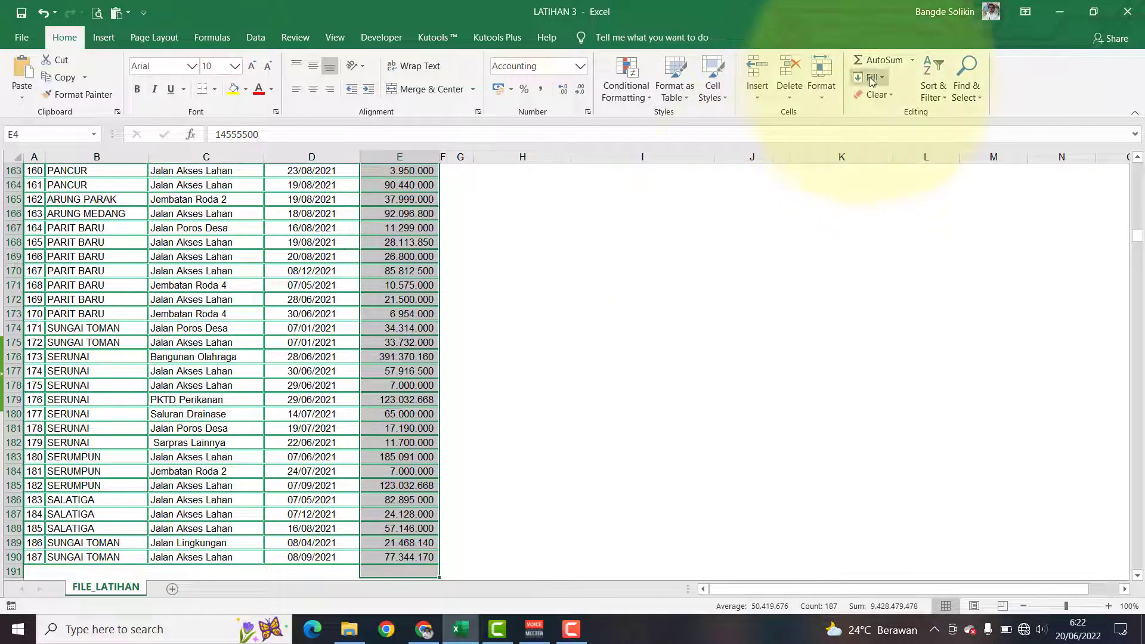
click(879, 60)
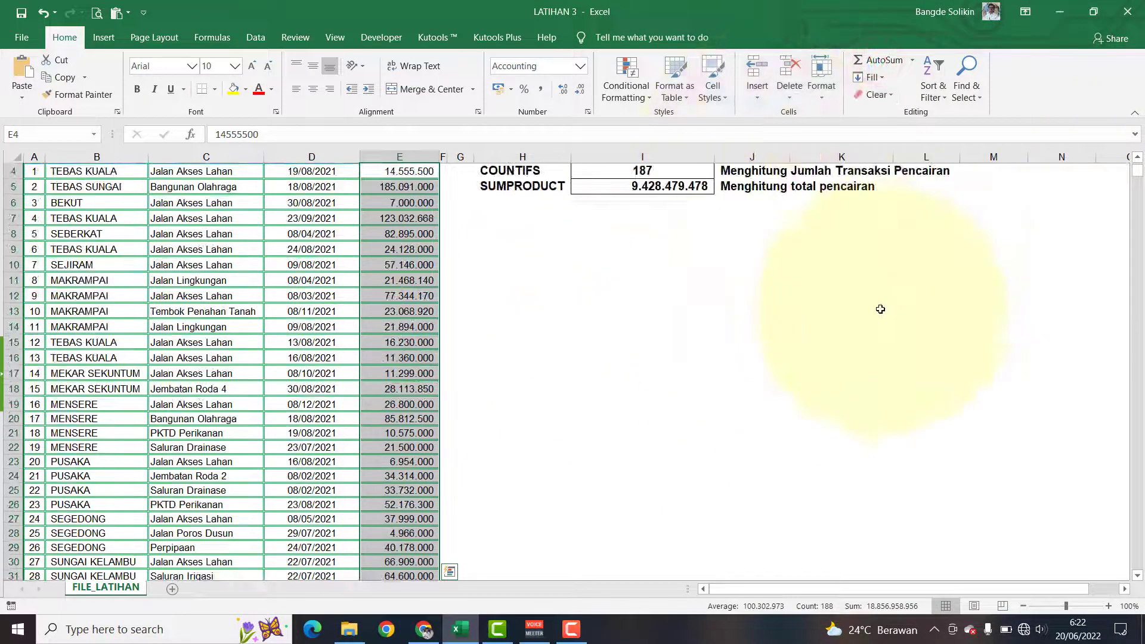
scroll(772, 419, down, 14)
scroll(769, 423, down, 20)
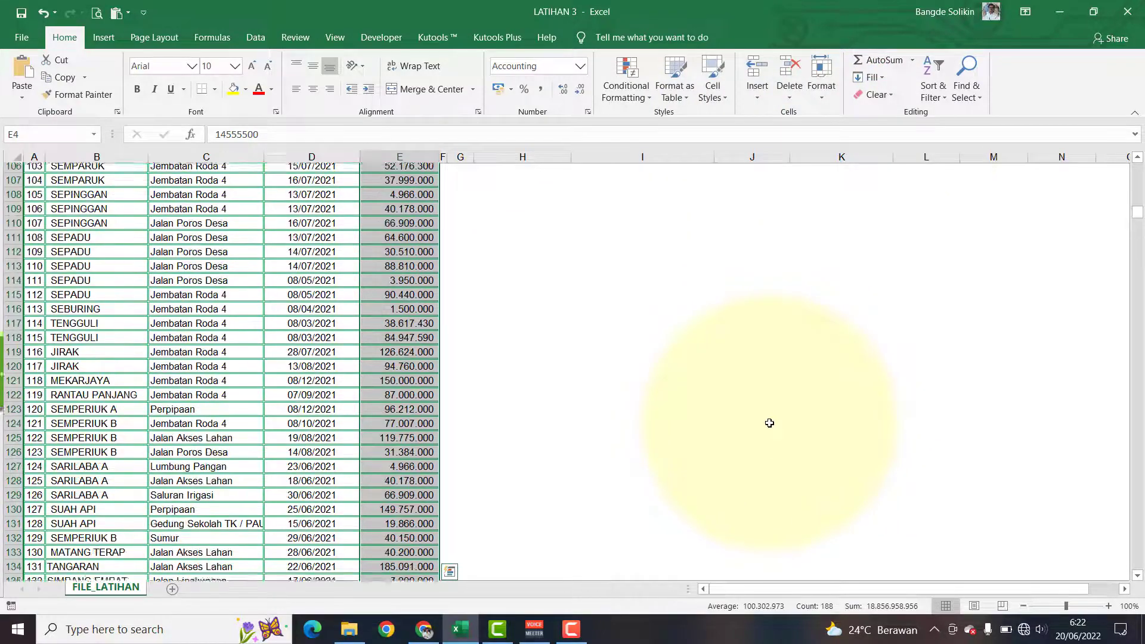
scroll(769, 423, down, 5)
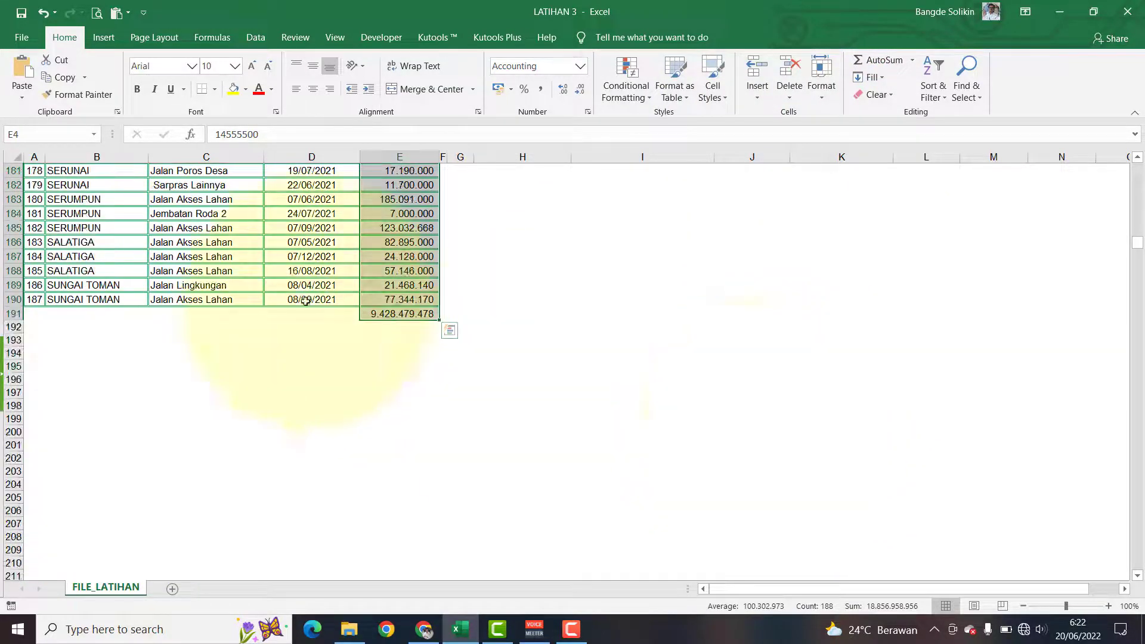
click(385, 327)
scroll(1096, 236, up, 8)
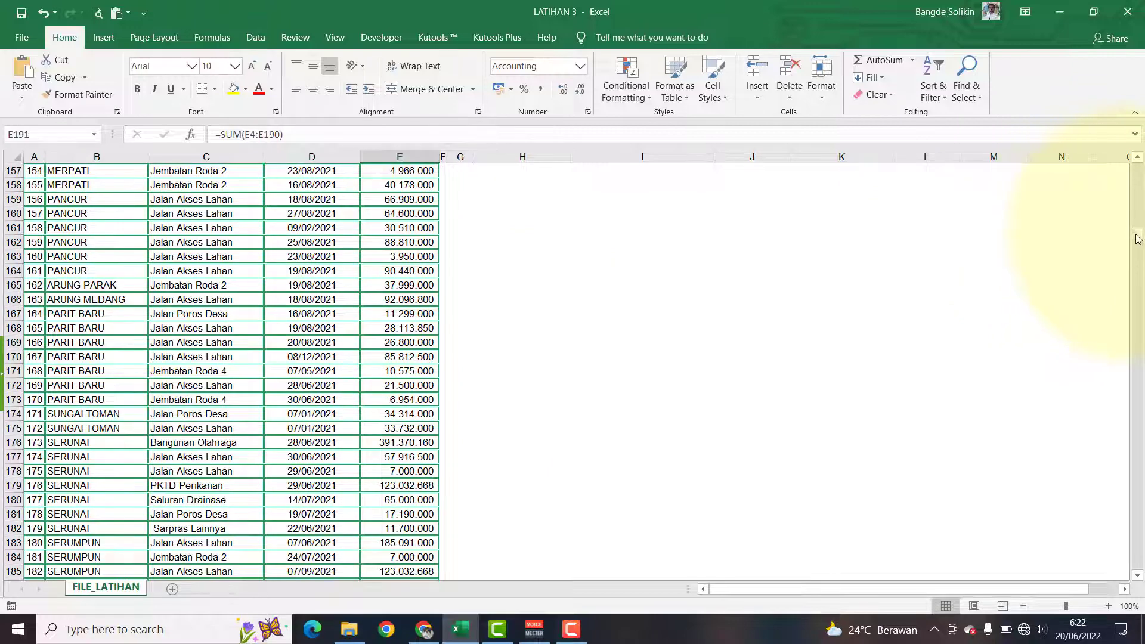
drag(1138, 238, 1132, 235)
click(648, 234)
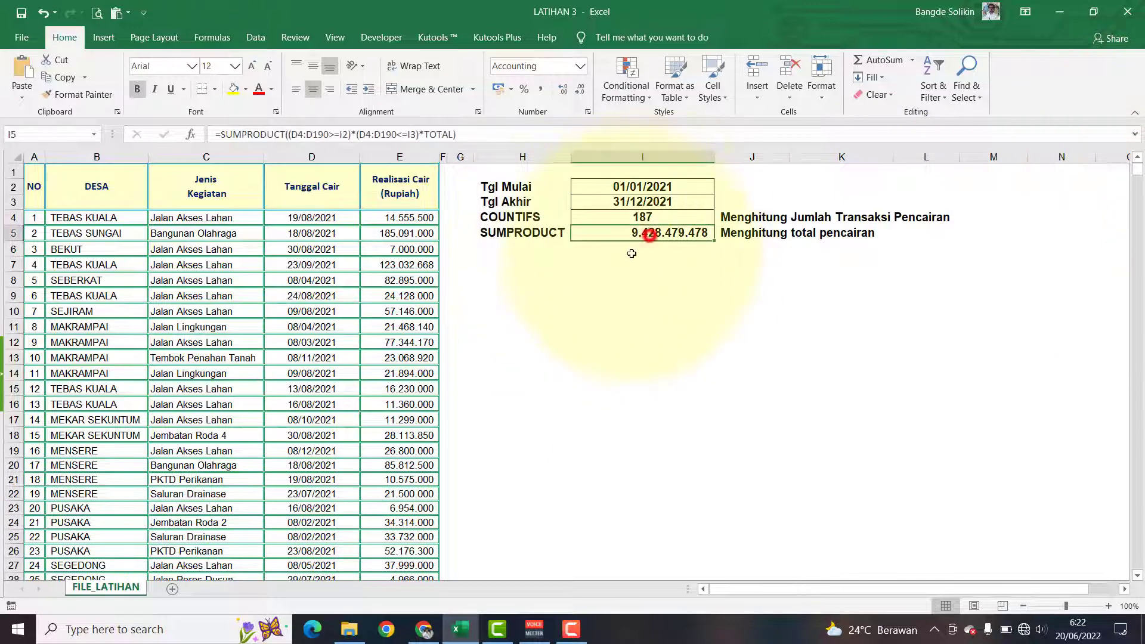
Step: Change the Tgl Akhir date in I3 to 31/01/2021
click(650, 203)
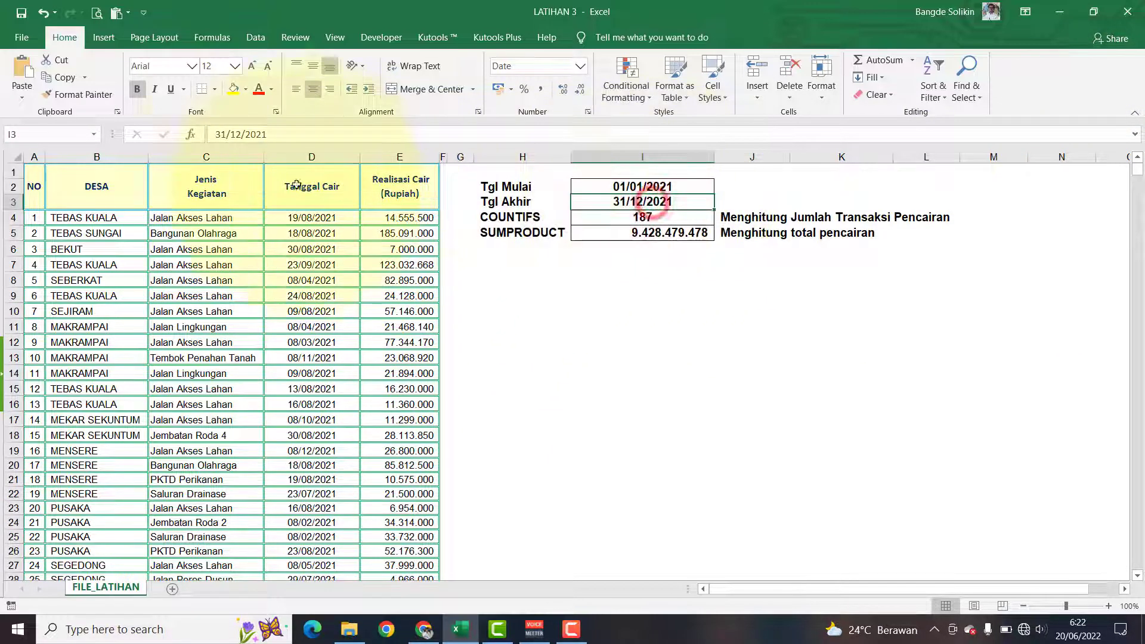
click(238, 136)
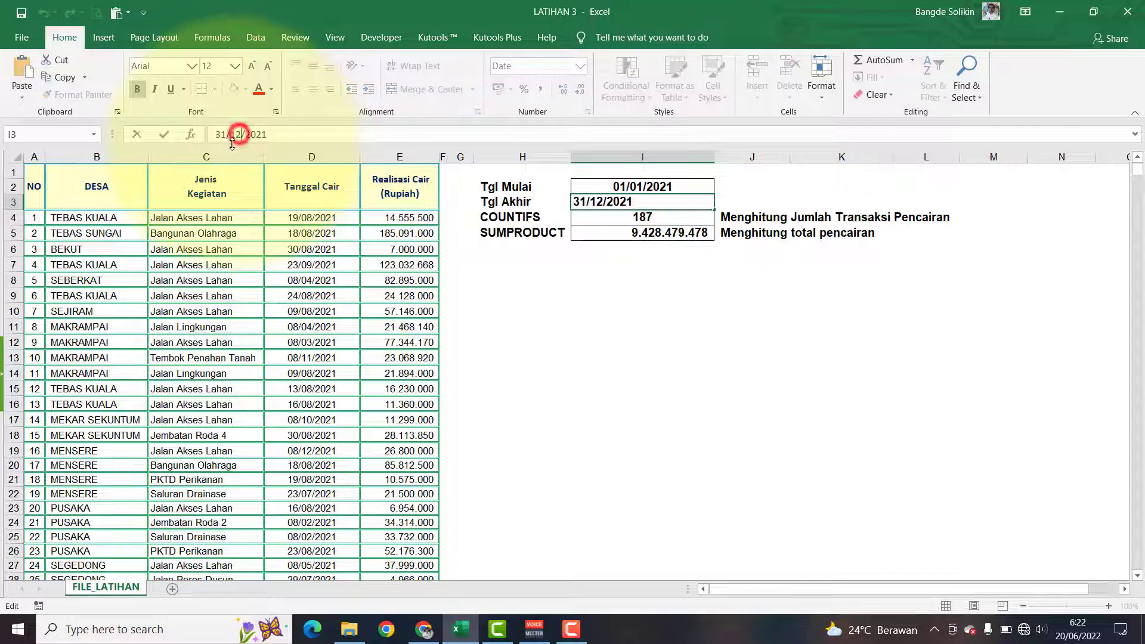
key(BackSpace)
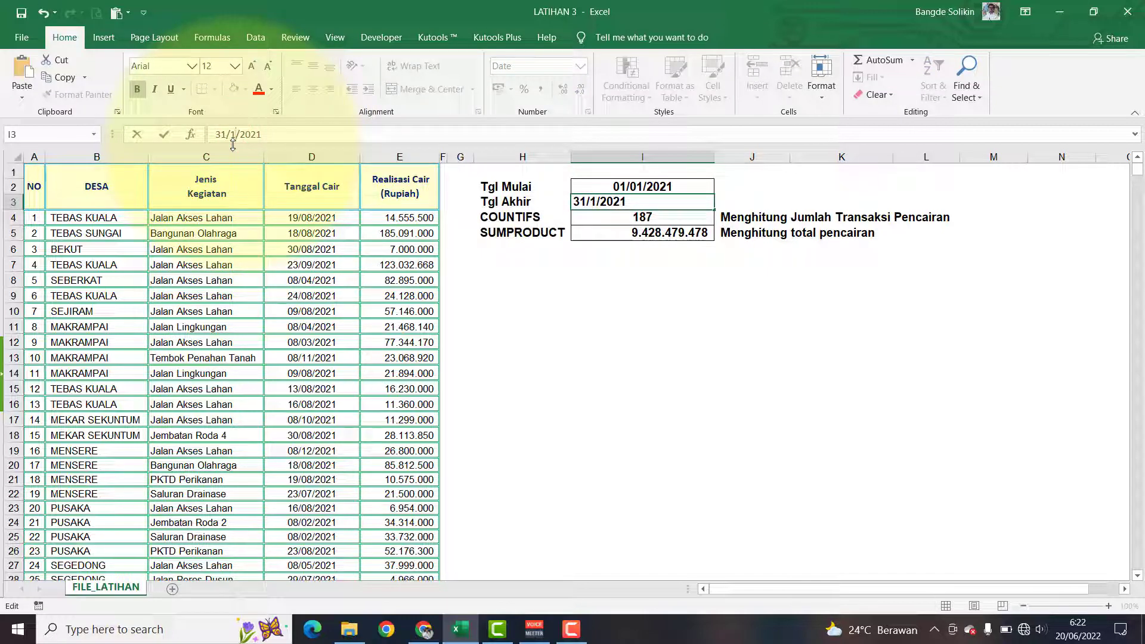
key(BackSpace)
text(01)
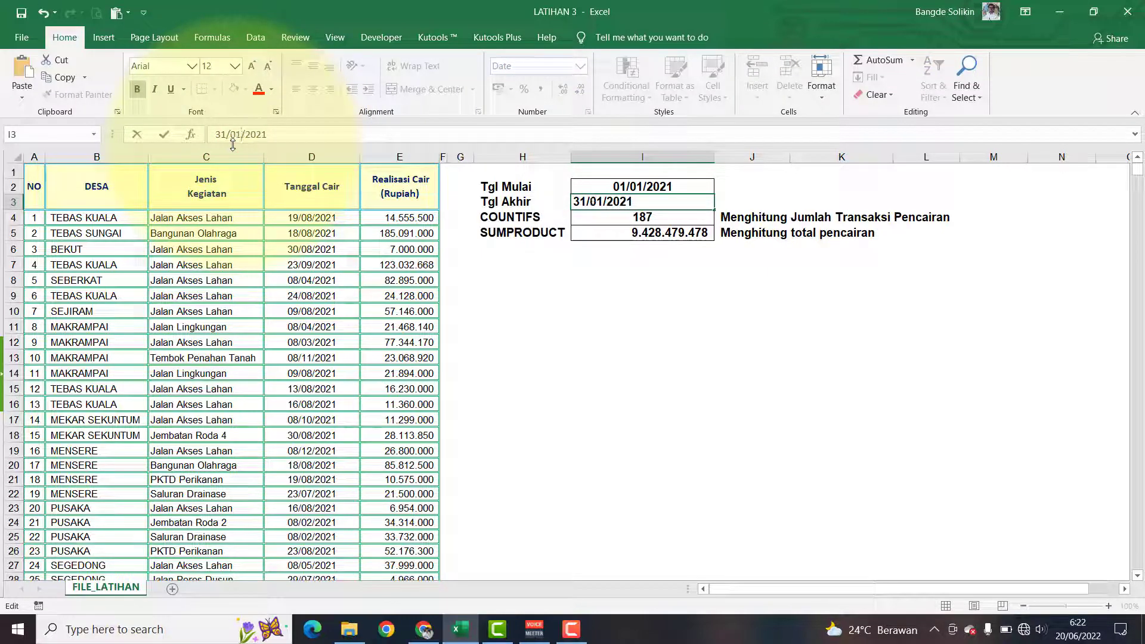
key(Return)
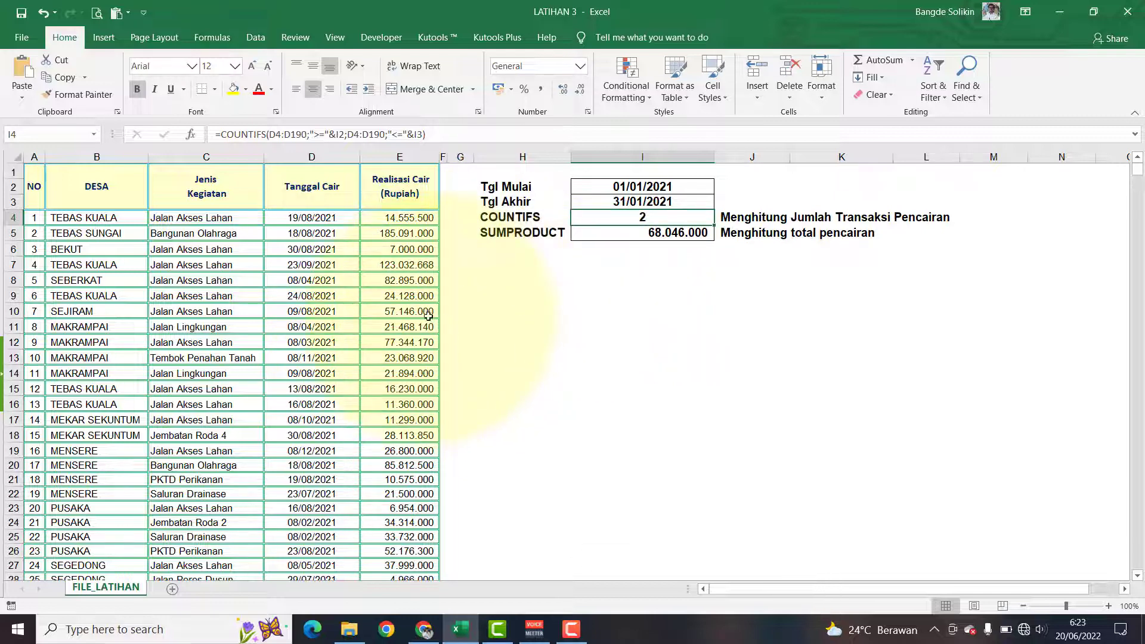
Step: Look through the Tanggal Cair dates and Realisasi Cair amounts for the January 2021 transactions
click(304, 218)
scroll(299, 357, down, 20)
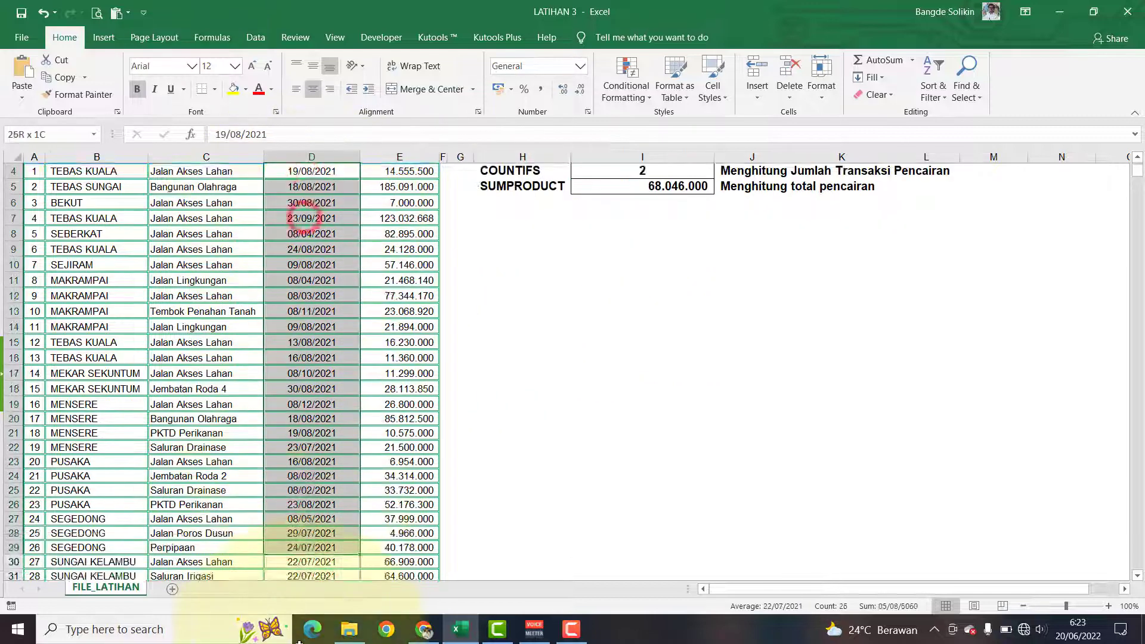
click(384, 399)
scroll(396, 407, up, 10)
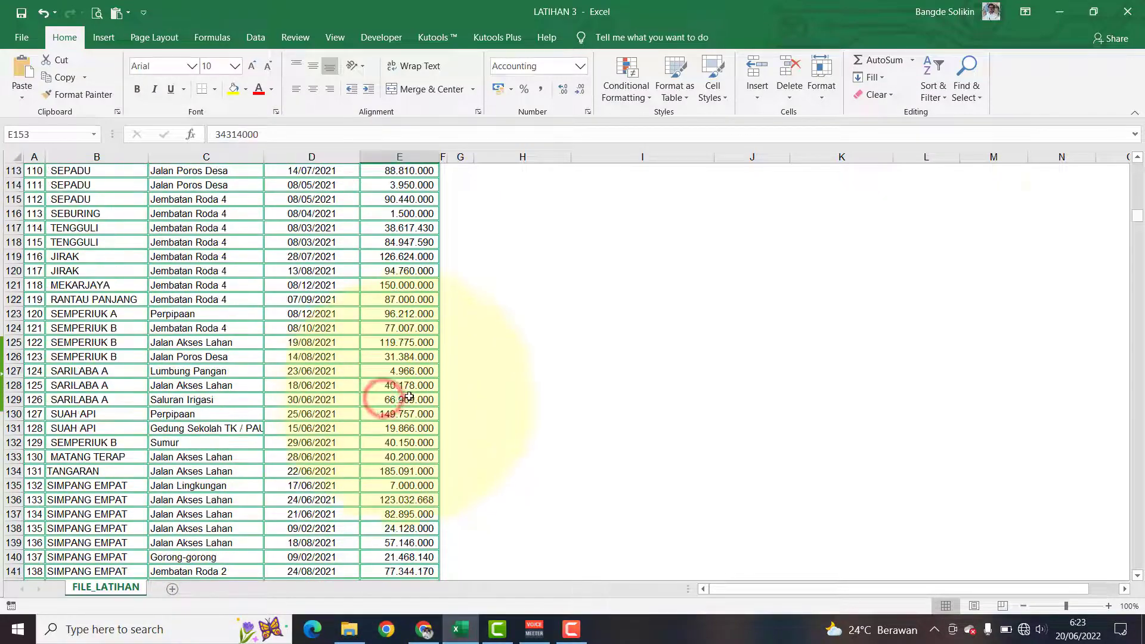
drag(1139, 221, 1138, 176)
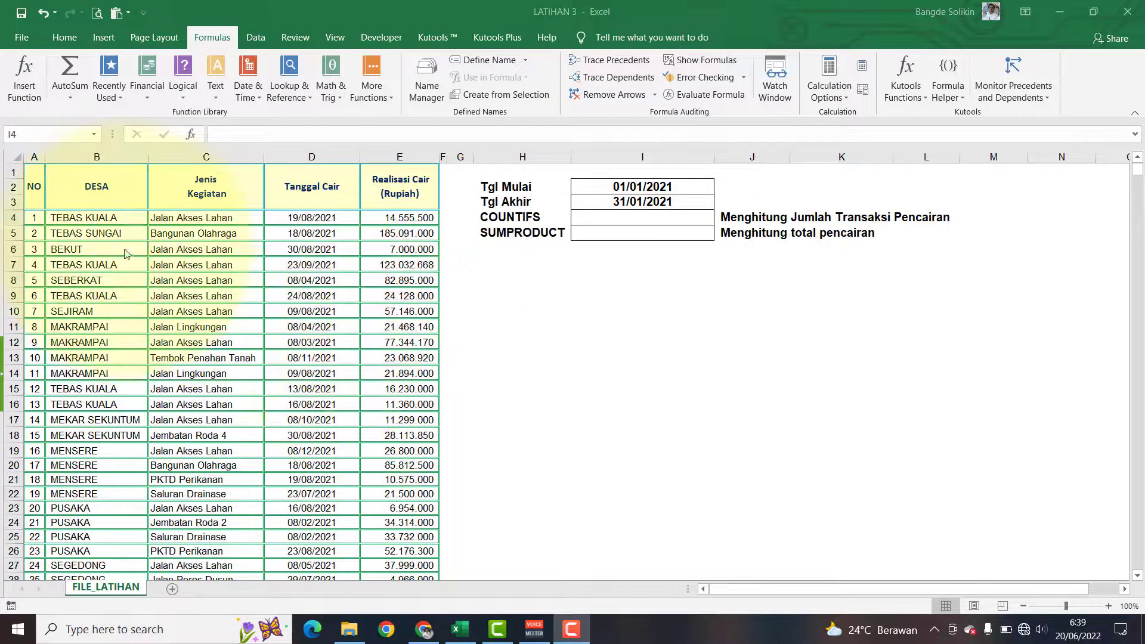
Step: Define the name DATE with Workbook scope for the transaction data A4:E190
click(130, 241)
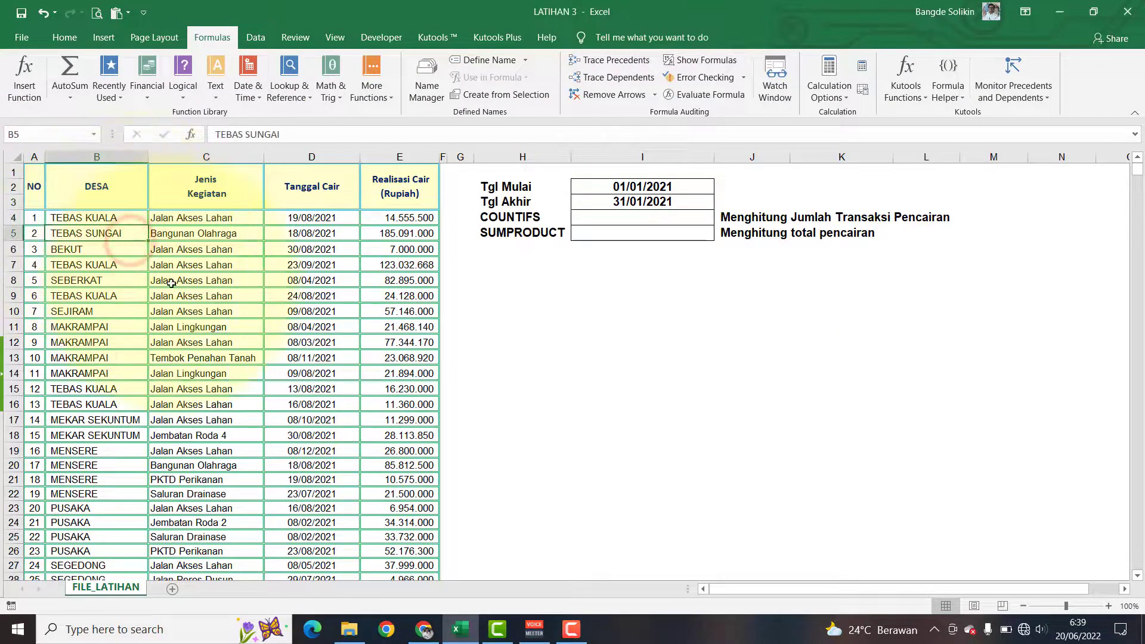
click(66, 218)
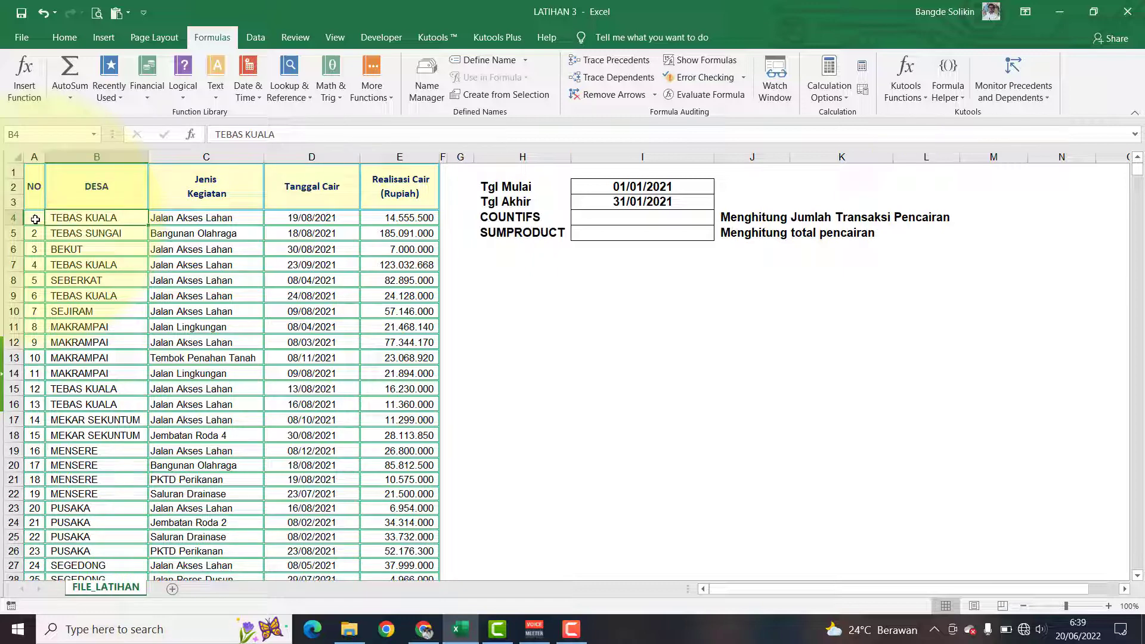
drag(35, 220, 289, 217)
drag(395, 224, 398, 548)
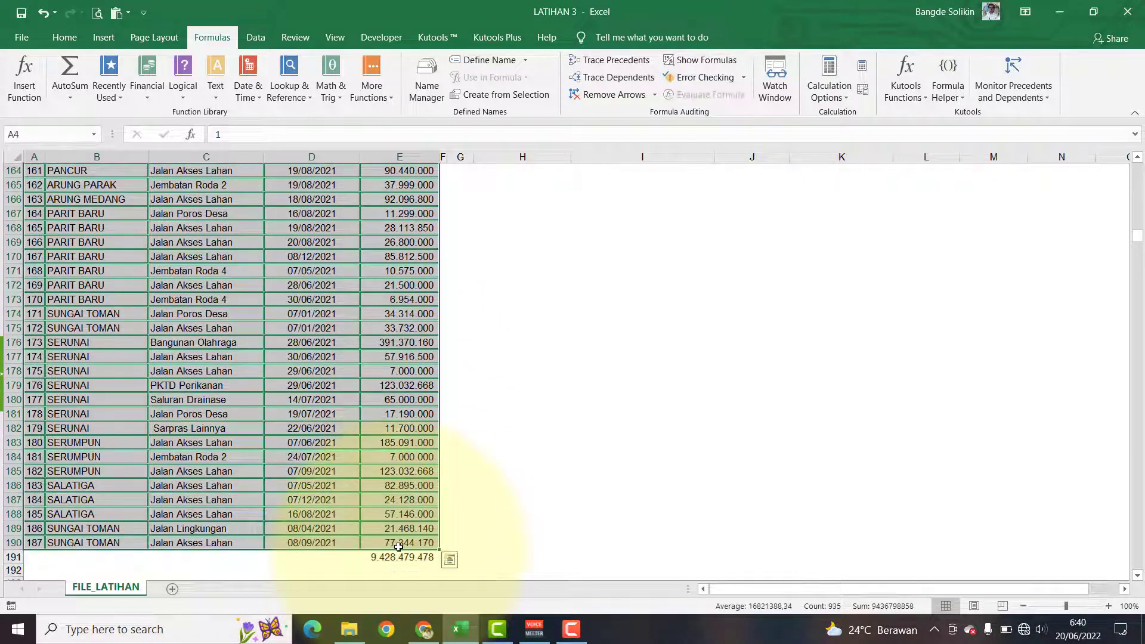
drag(1136, 241, 1134, 172)
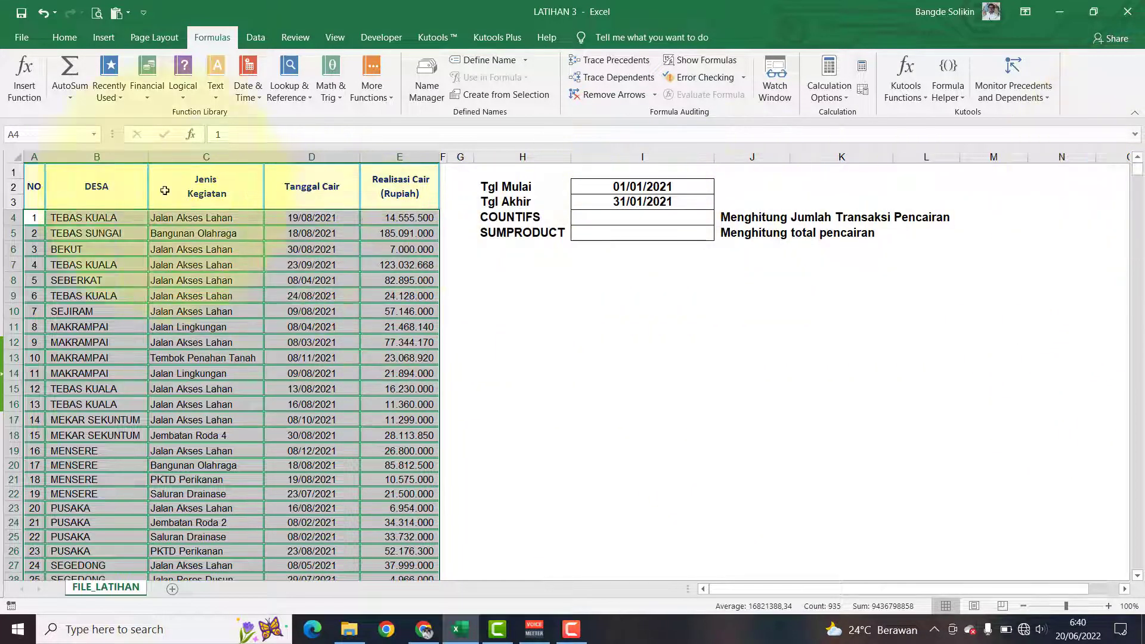
click(427, 80)
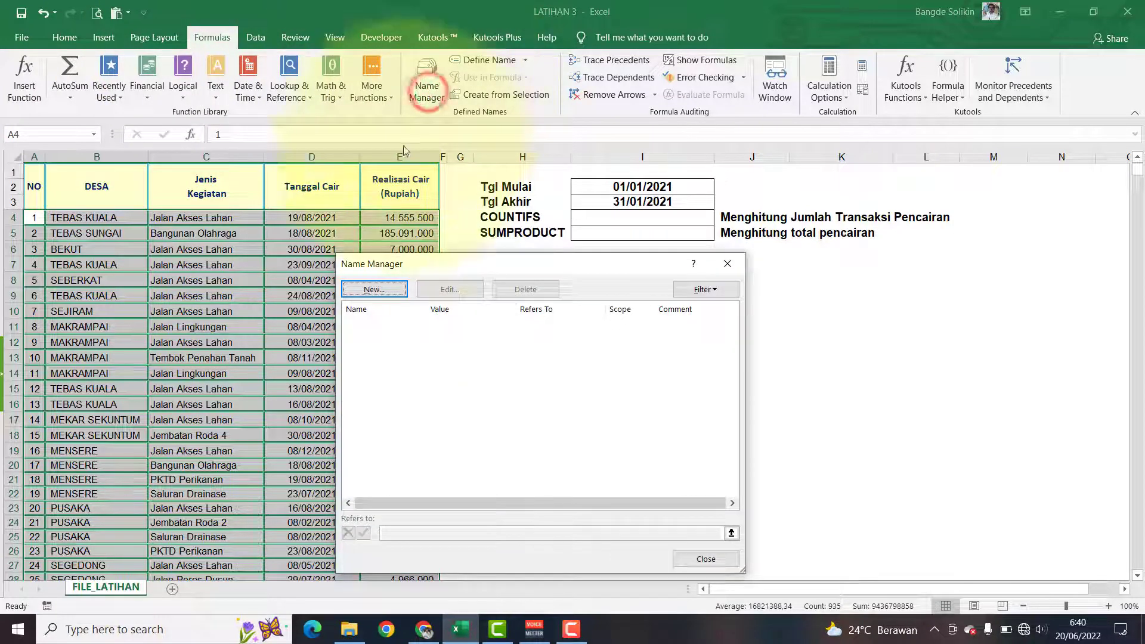
click(374, 290)
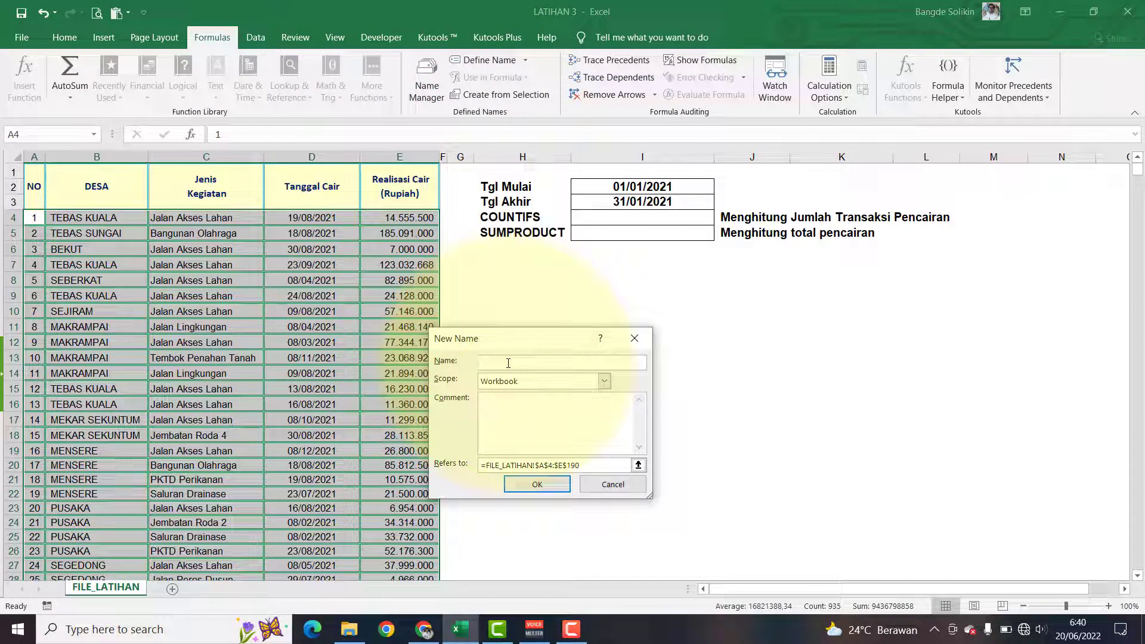
text(DATE)
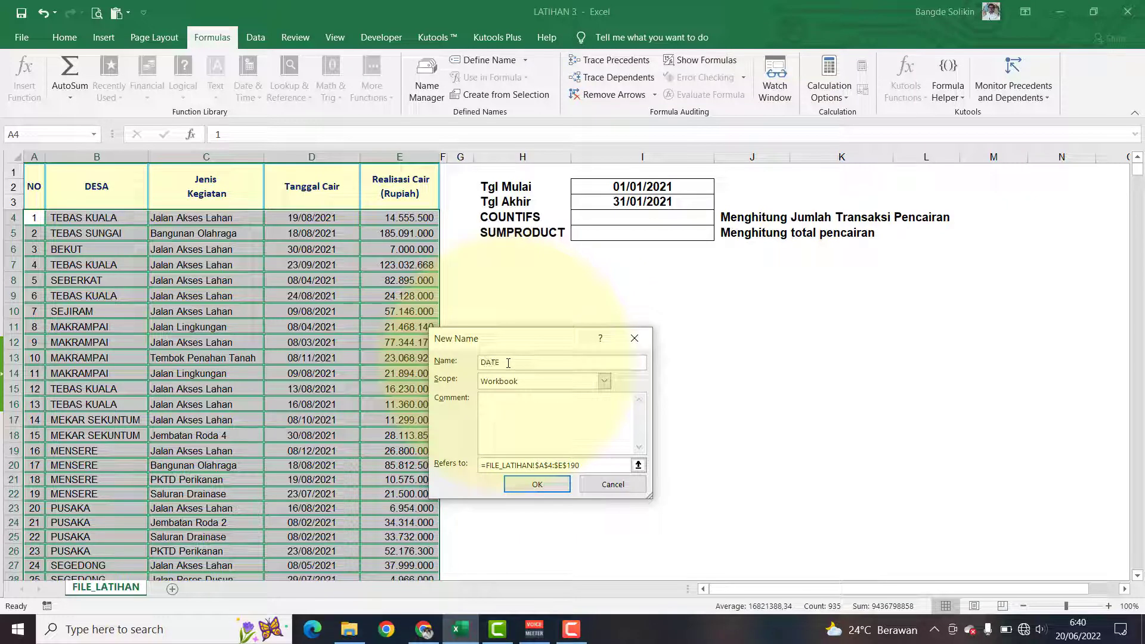
click(545, 487)
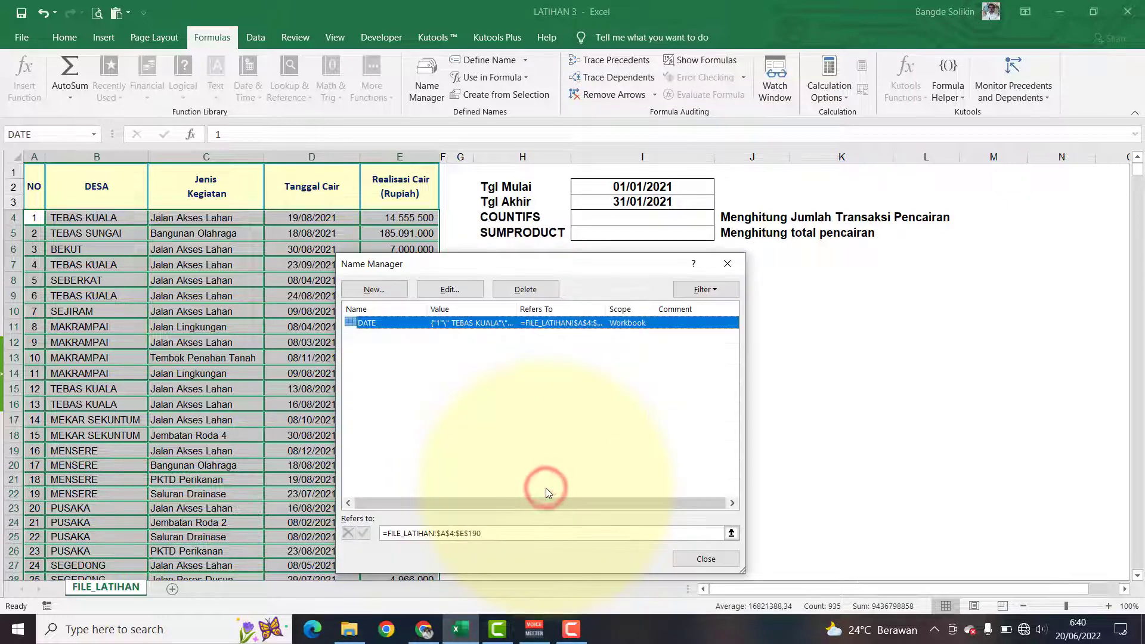
Step: Define the name JUMLAH with Workbook scope for the Realisasi Cair amounts E4:E190
click(386, 290)
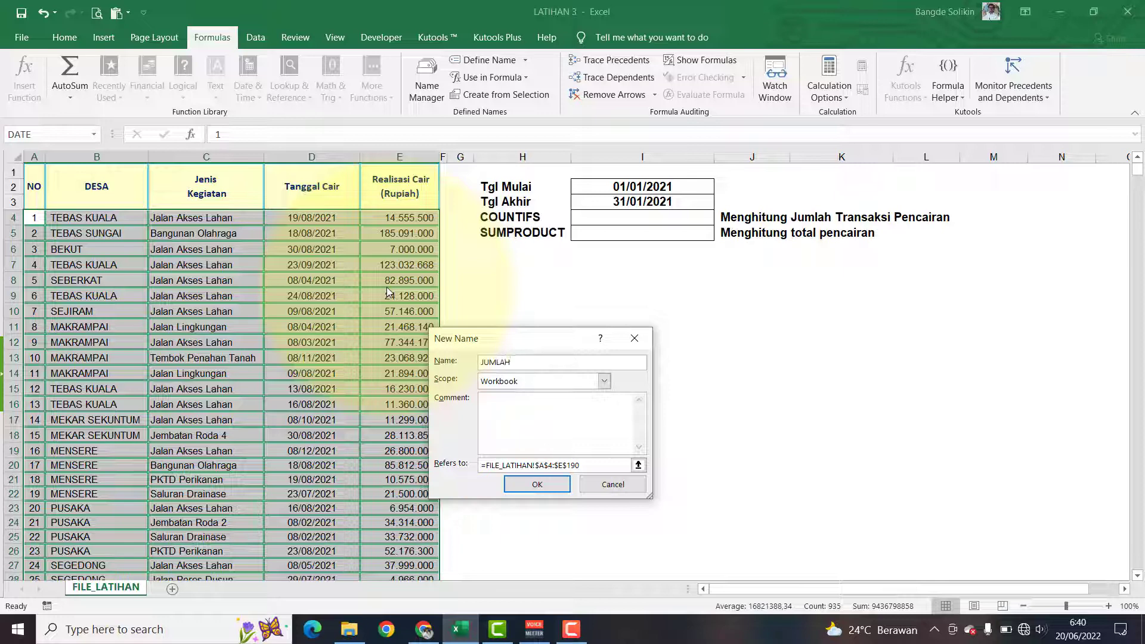
click(638, 465)
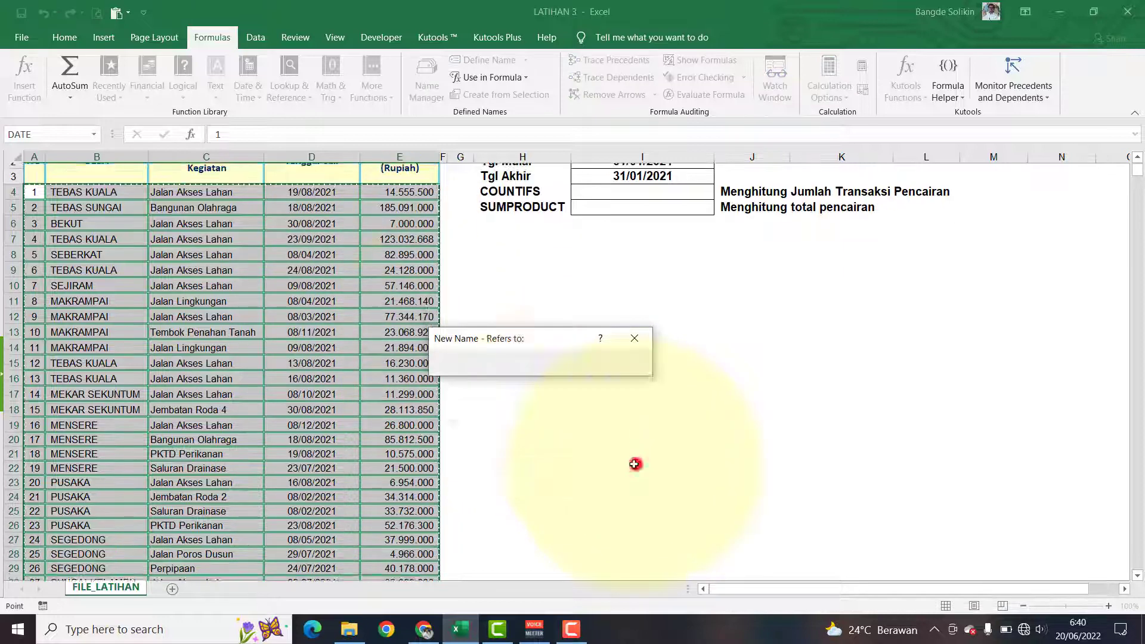
scroll(401, 276, up, 1)
drag(397, 216, 405, 544)
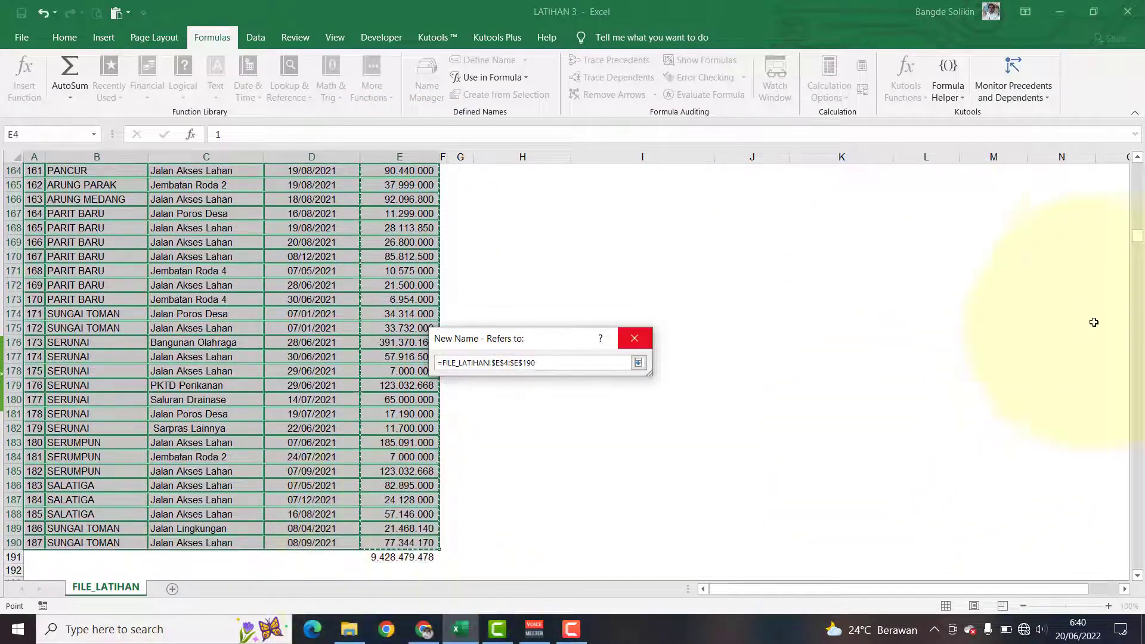
drag(1139, 248, 1133, 238)
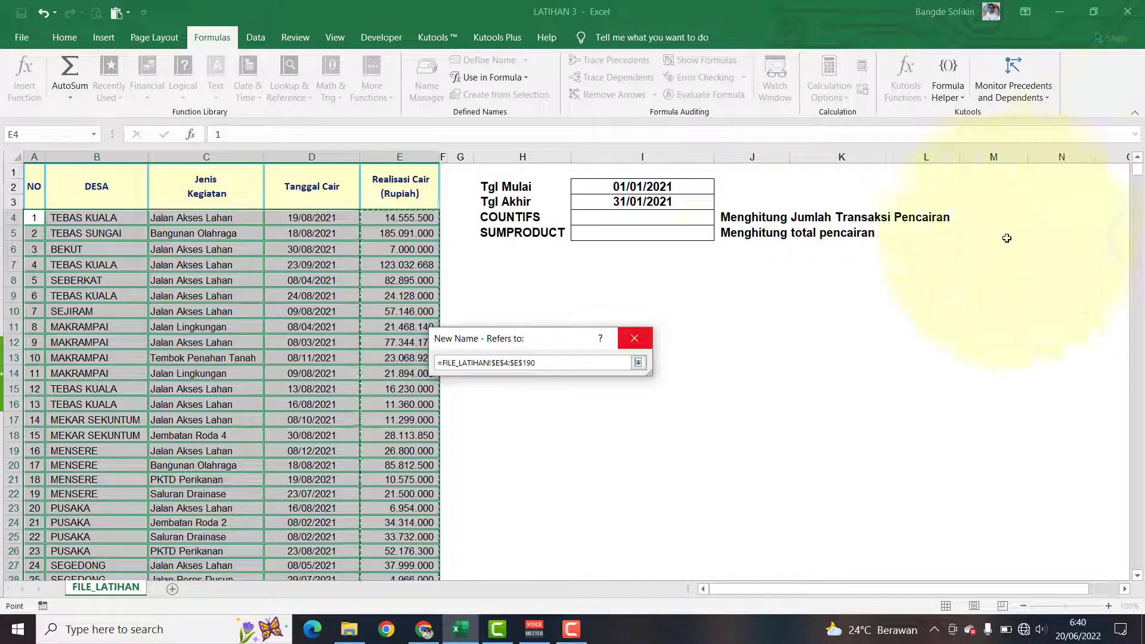
click(635, 338)
click(529, 486)
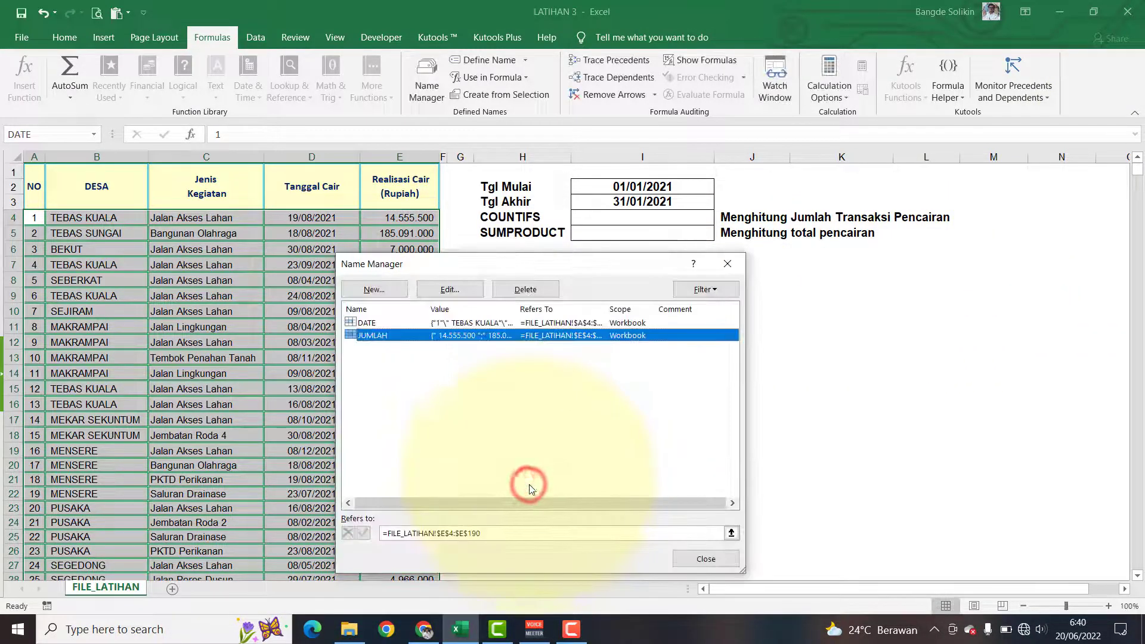
click(686, 557)
Step: Go to the named ranges DATE and JUMLAH in turn to check which cells each one covers
click(667, 369)
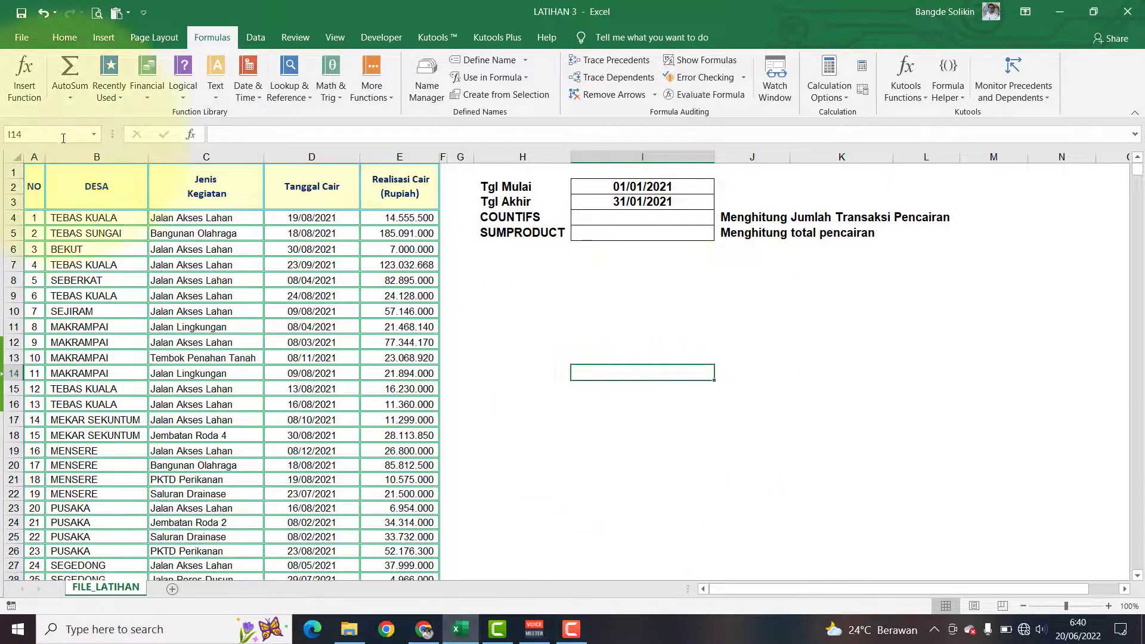
click(92, 135)
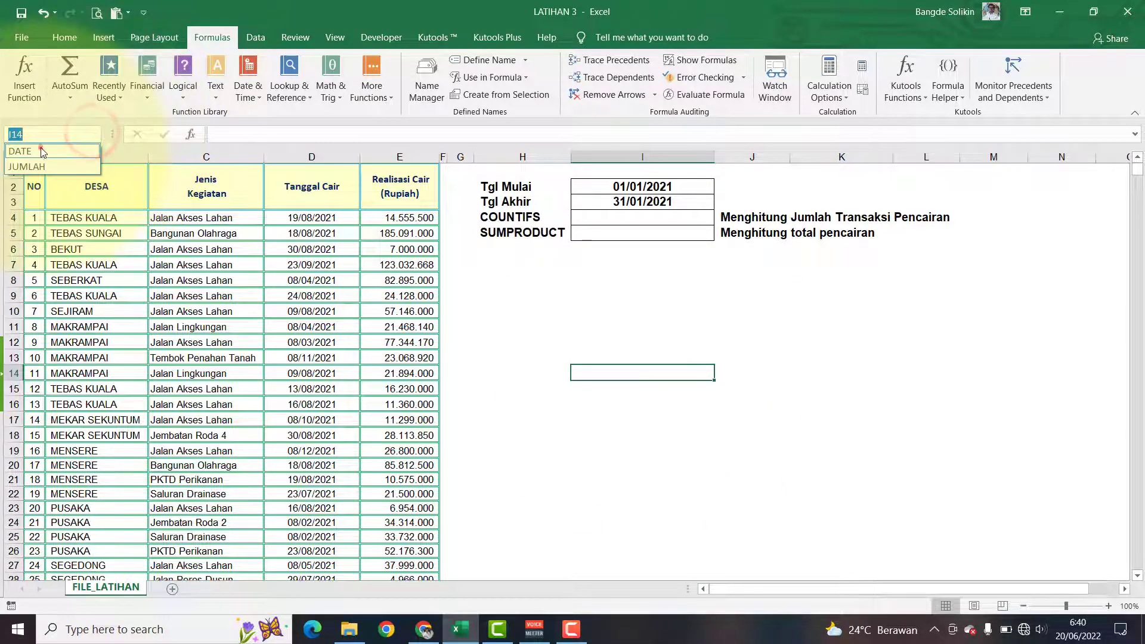
click(42, 147)
scroll(94, 265, up, 1)
scroll(71, 238, down, 5)
scroll(51, 175, up, 5)
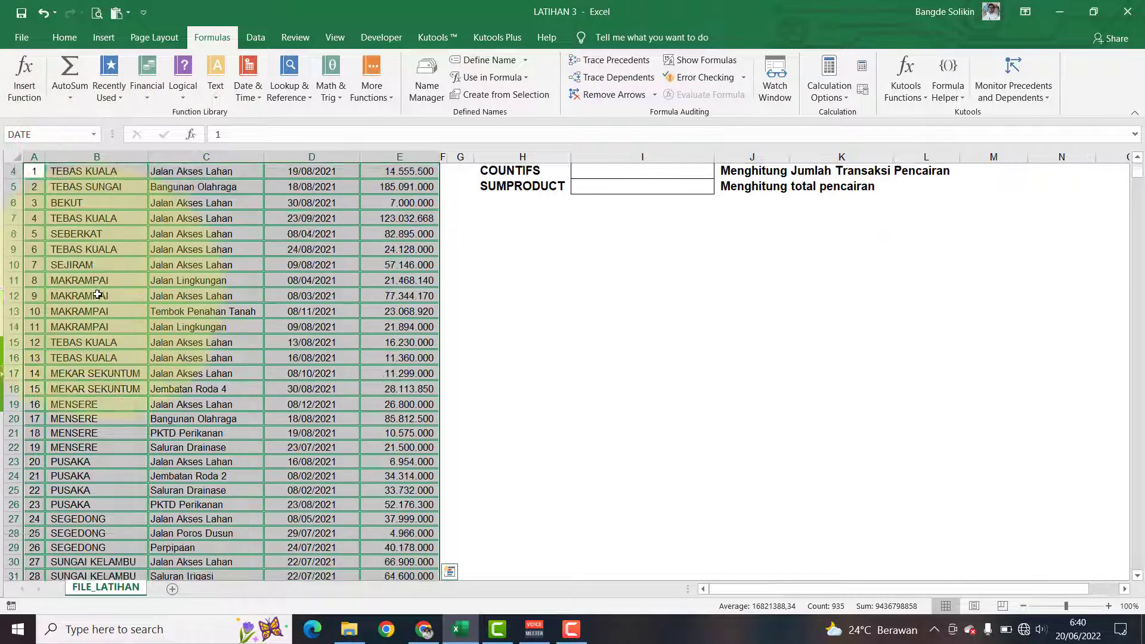
click(92, 135)
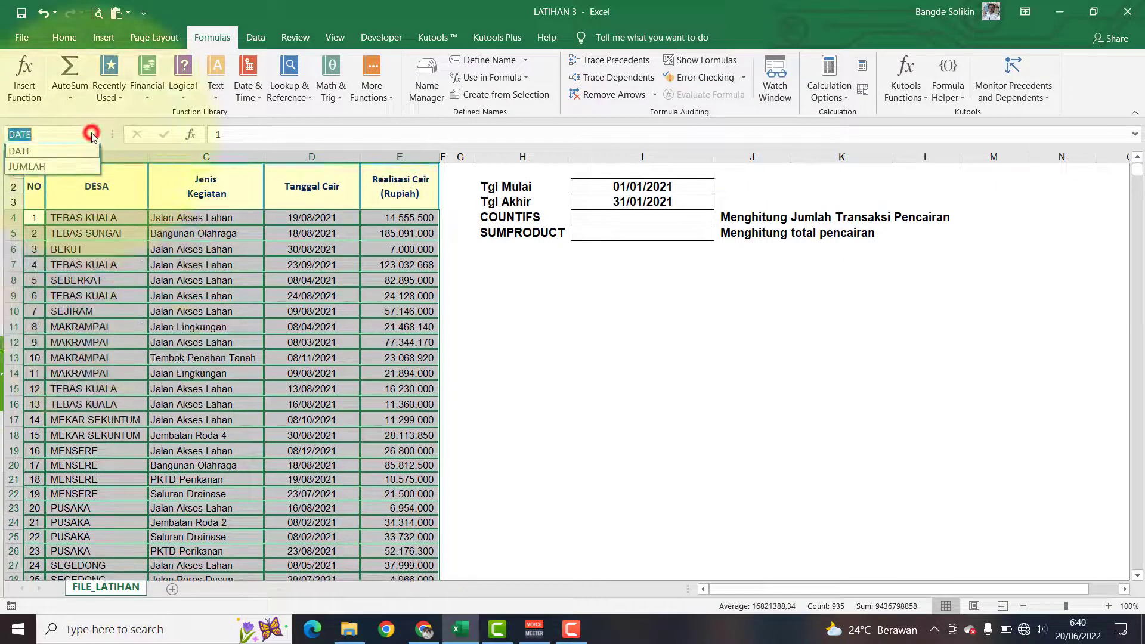
click(31, 160)
scroll(321, 288, up, 1)
click(399, 311)
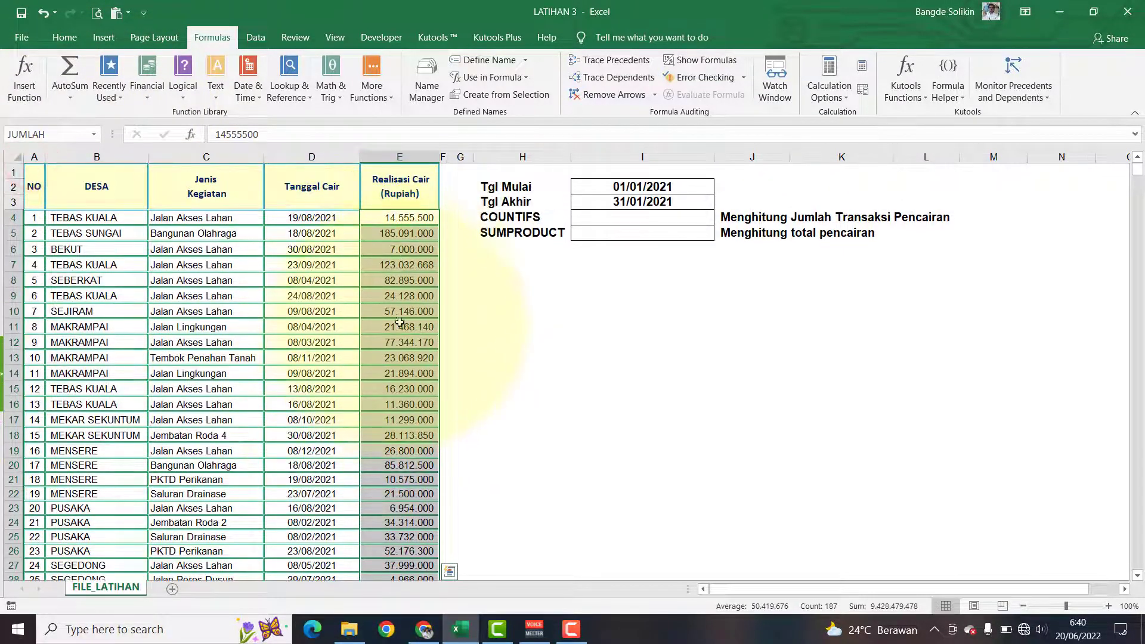
Step: Start a COUNTIFS formula in I4 with the defined name DATE as the first criteria range
click(638, 219)
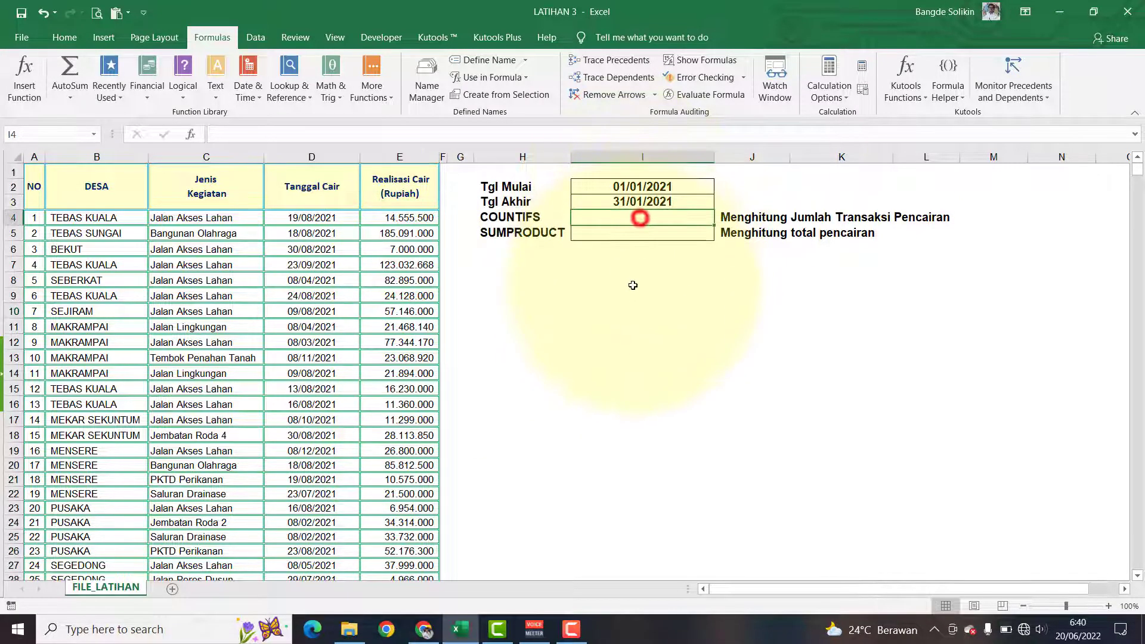
text(=COU)
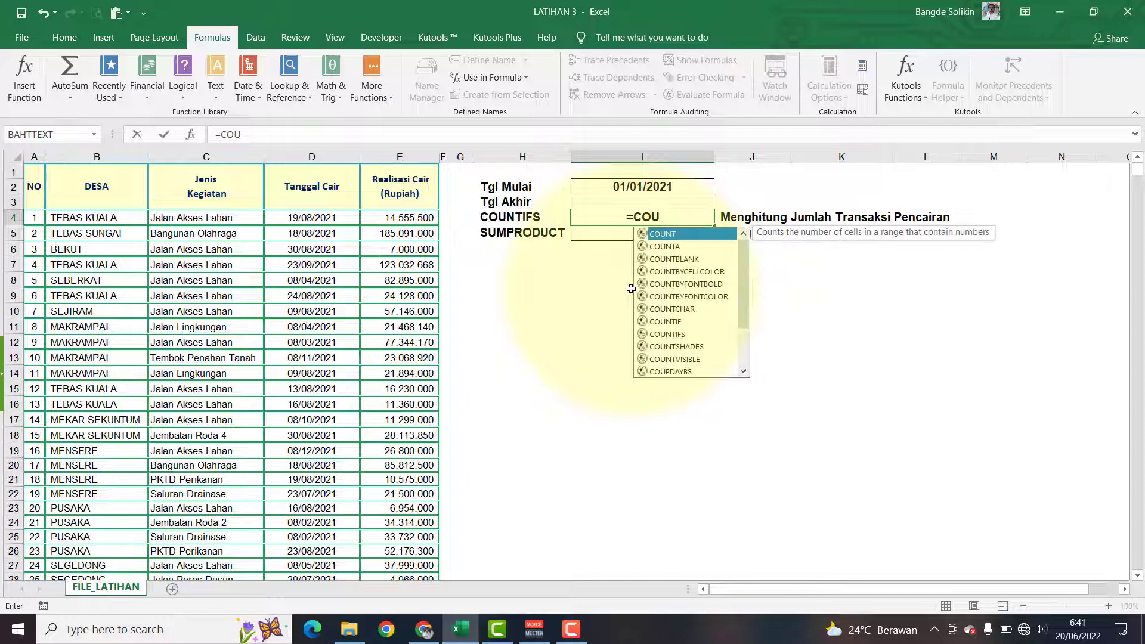
double_click(665, 333)
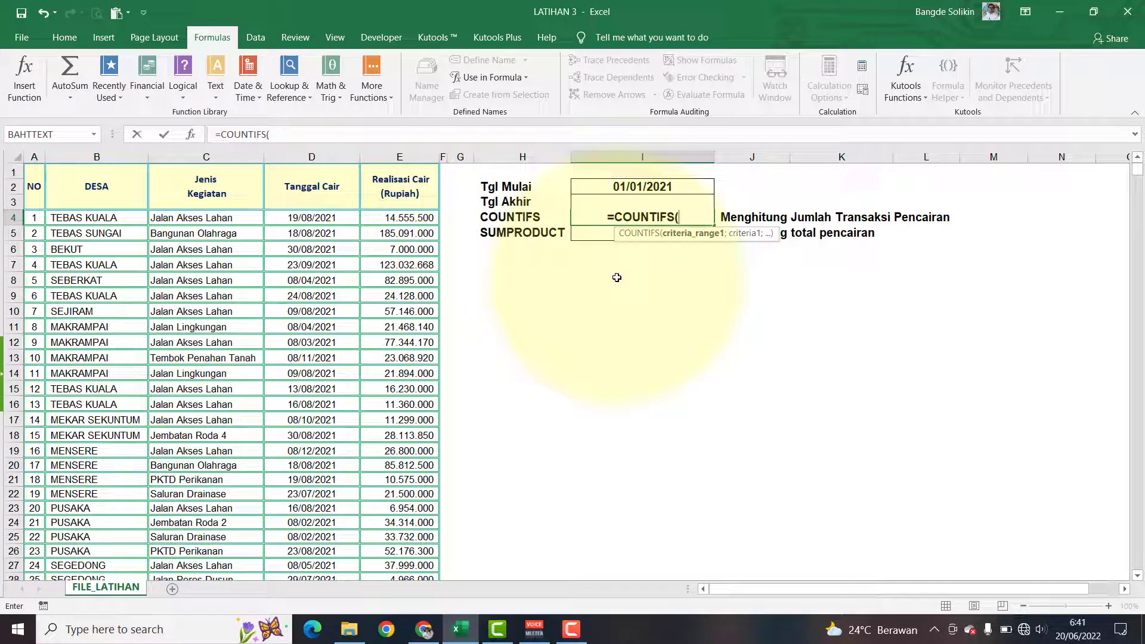
text(DA)
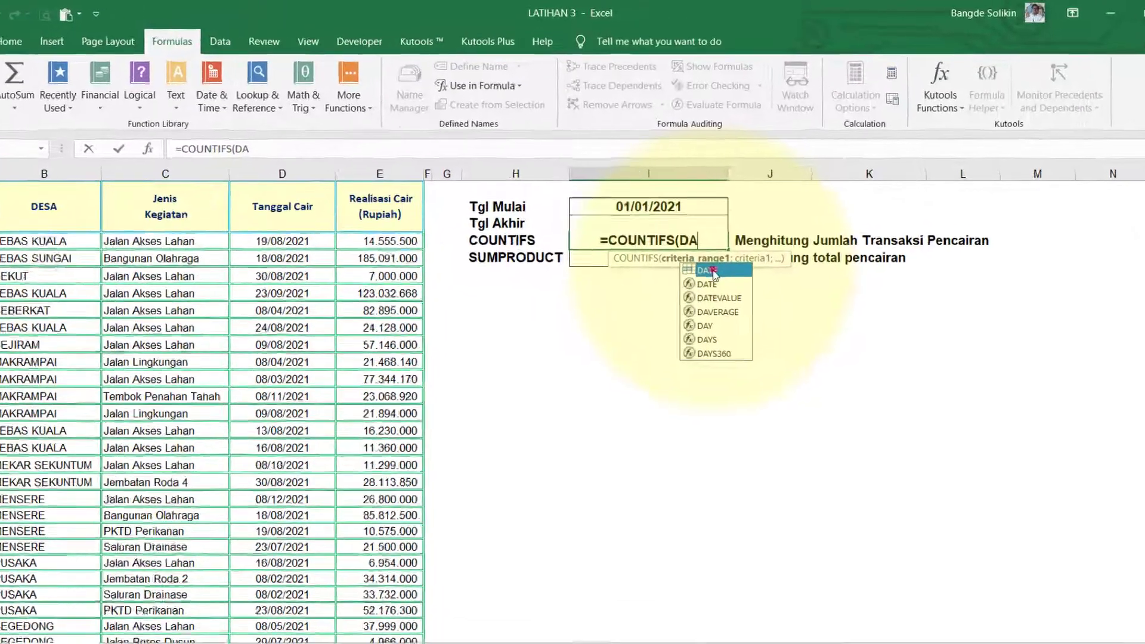
double_click(700, 245)
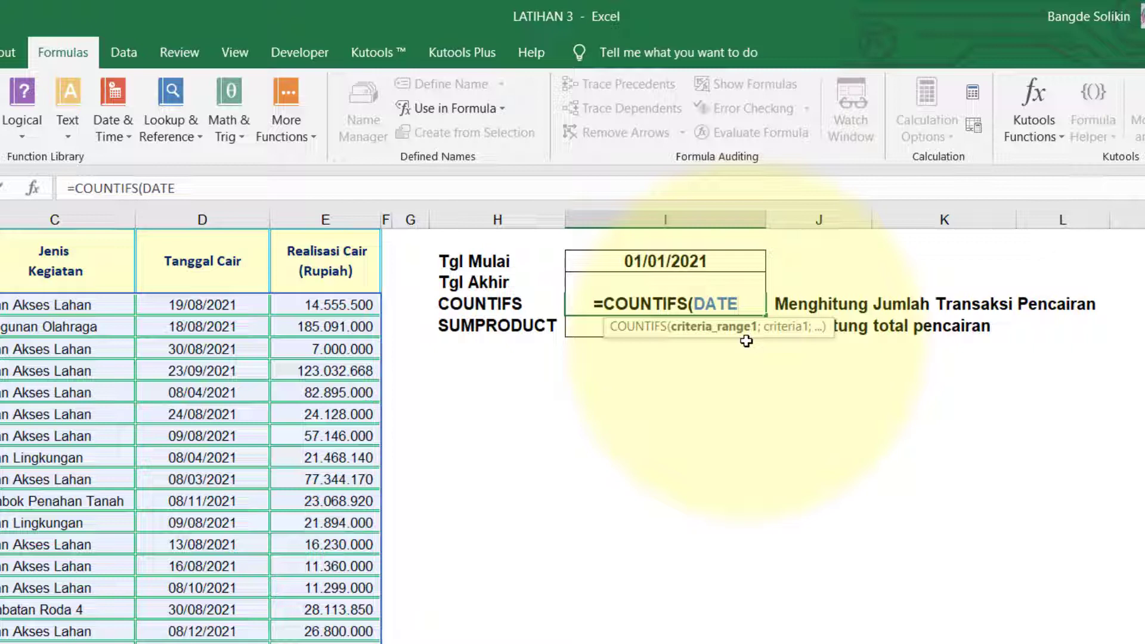
Step: Add the first COUNTIFS criterion ">="&I2, with the operator fully enclosed in quotation marks
text(;")
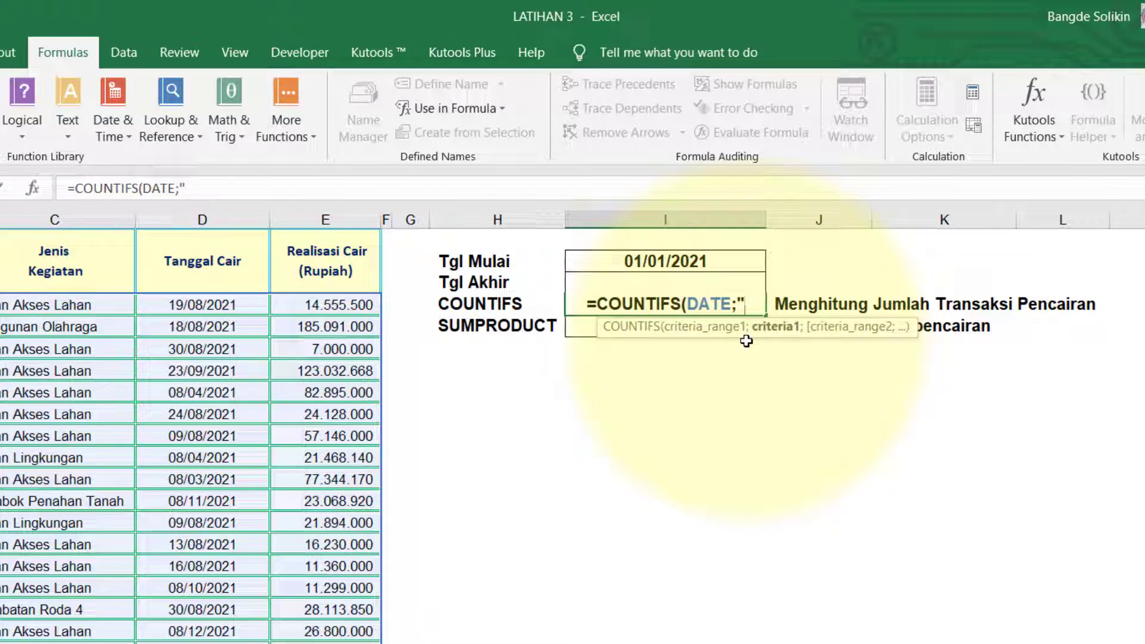
text(>)
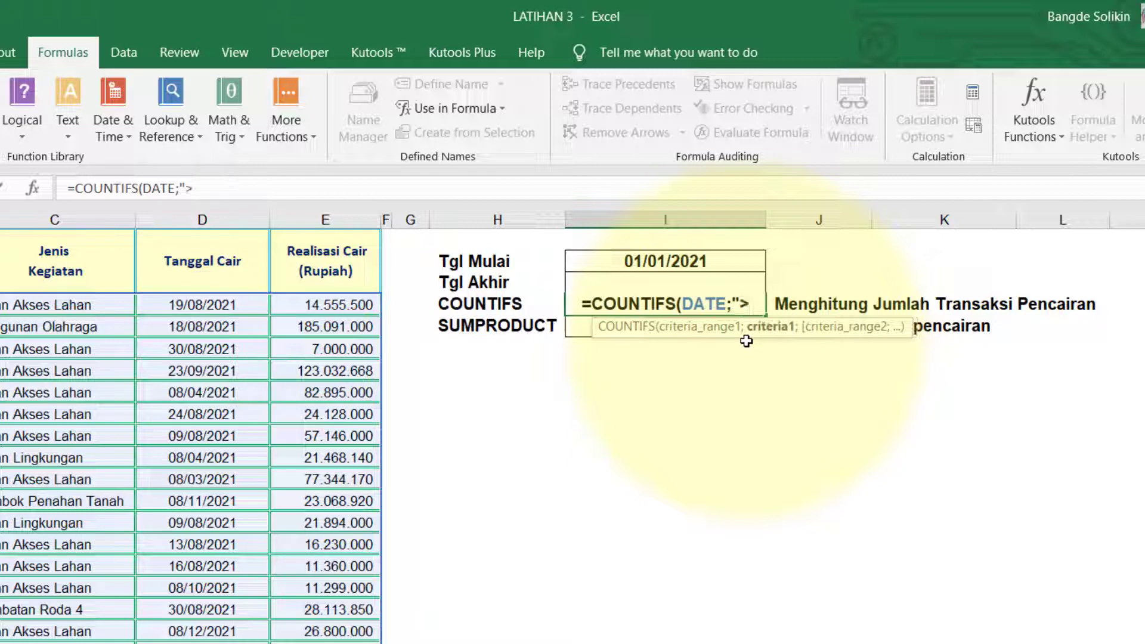
text(=)
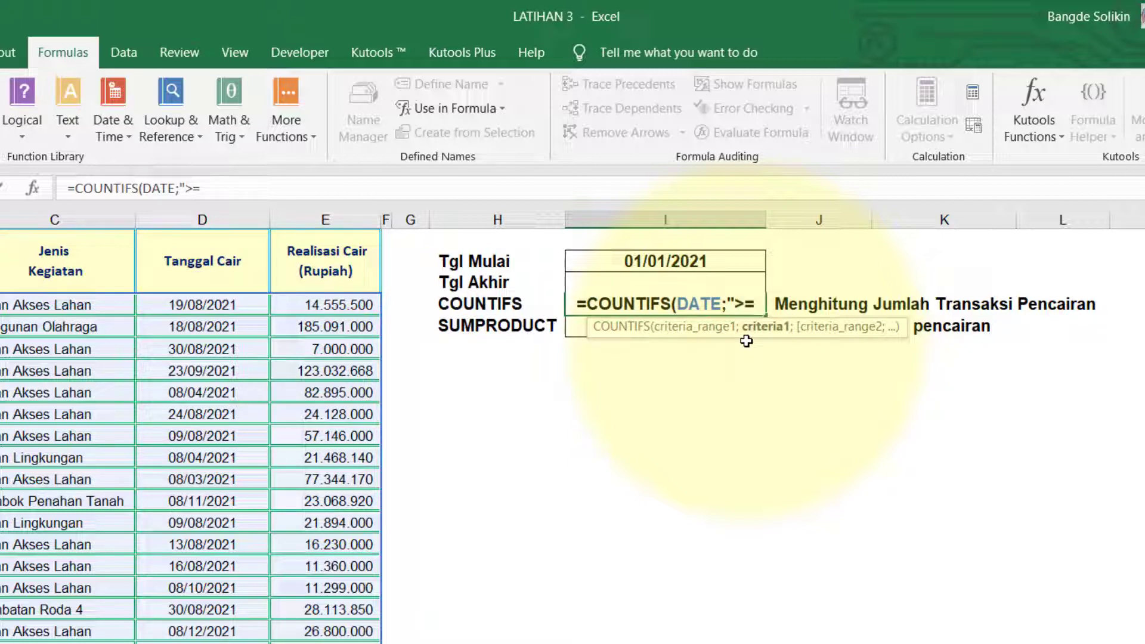
text(&)
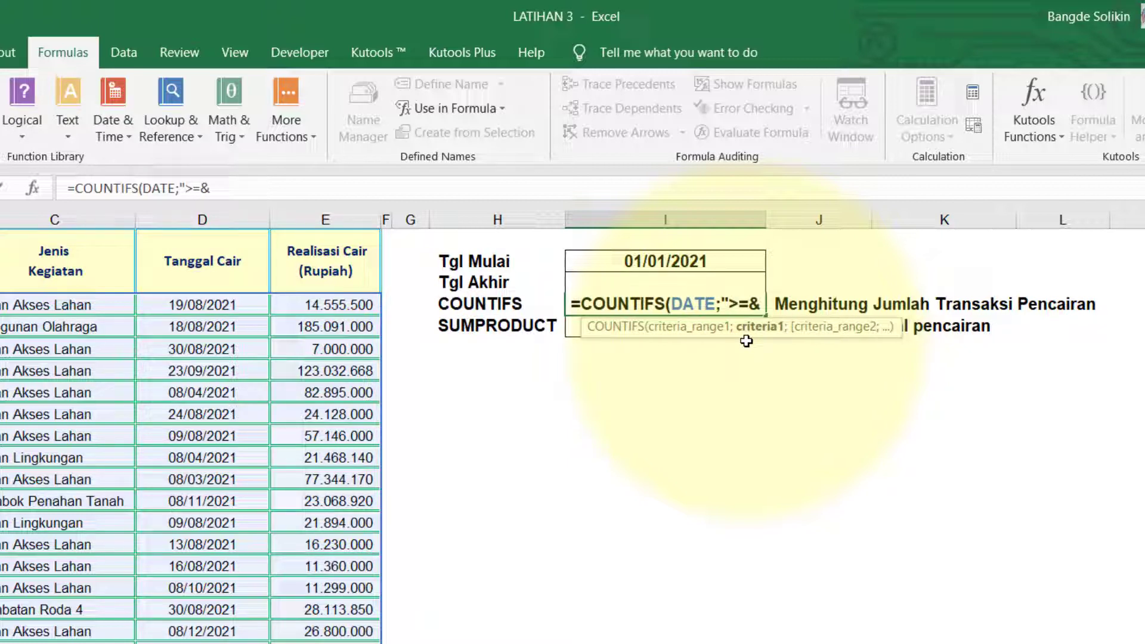
click(668, 262)
text(;)
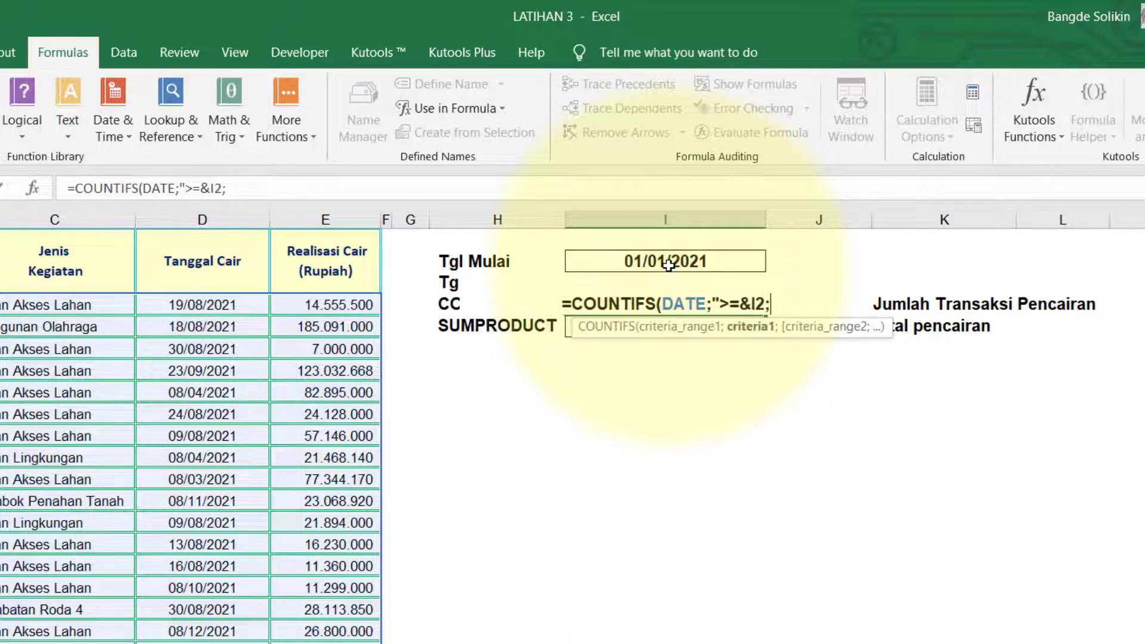
text(DA)
click(205, 188)
text(")
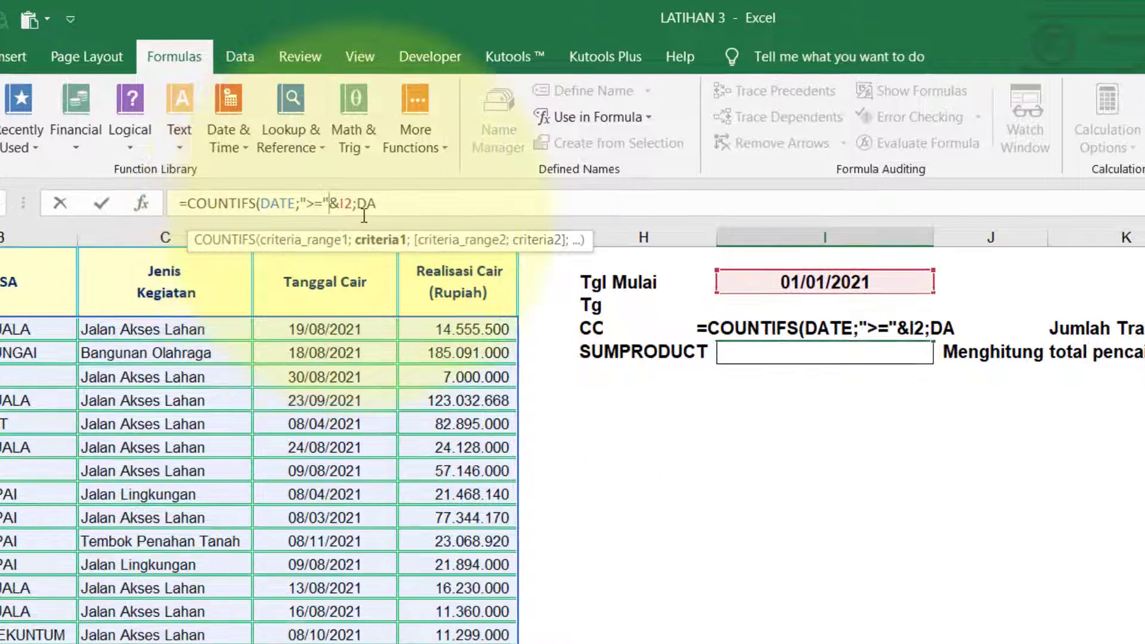
Step: Complete the COUNTIFS formula in I4 with DATE as the second criteria range and the criterion "<="&I3
click(391, 204)
key(BackSpace)
key(BackSpace)
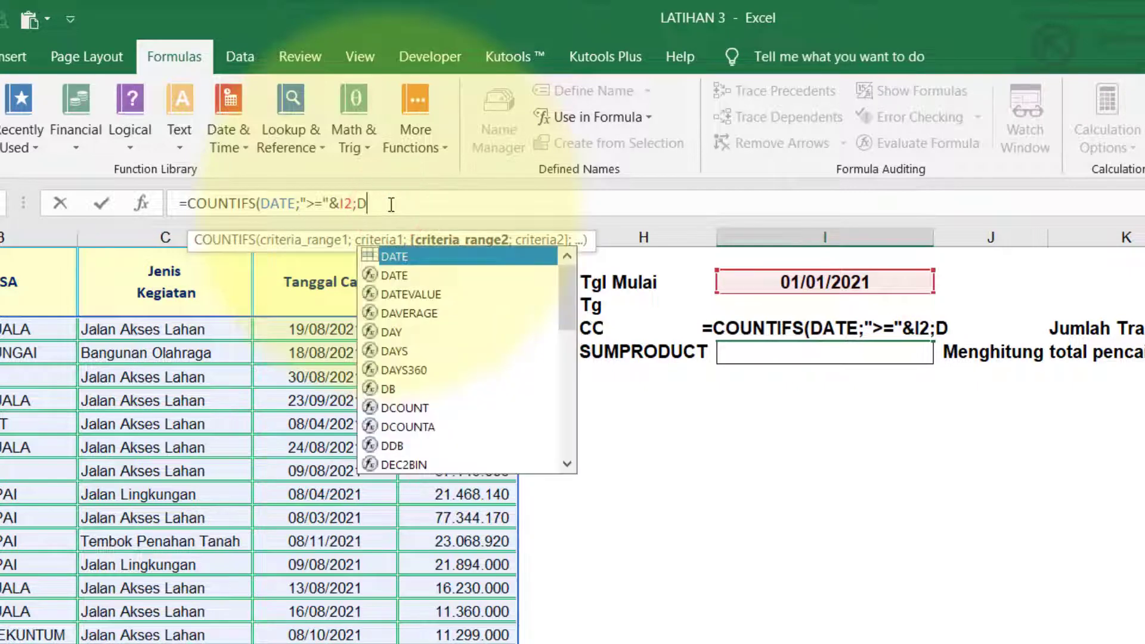
text(DA)
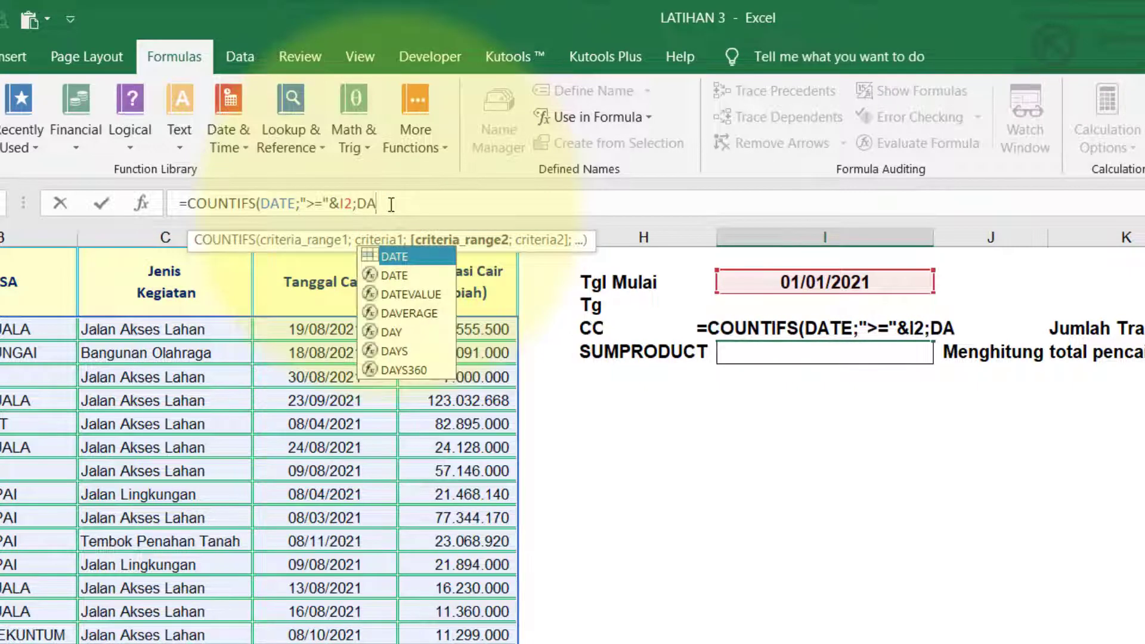
double_click(404, 256)
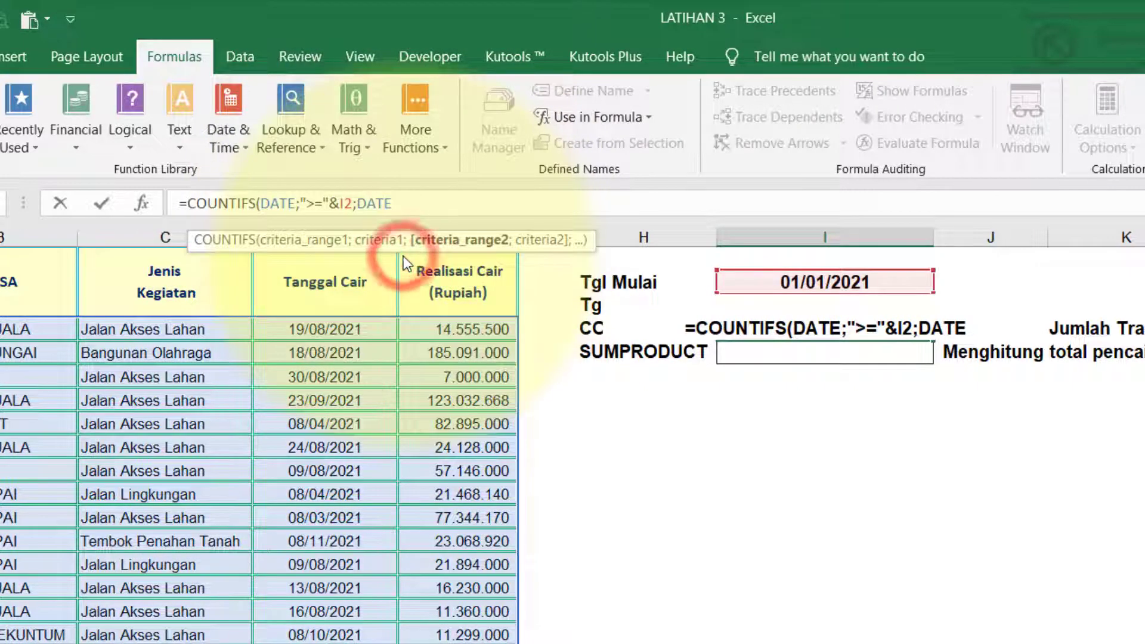
text(;)
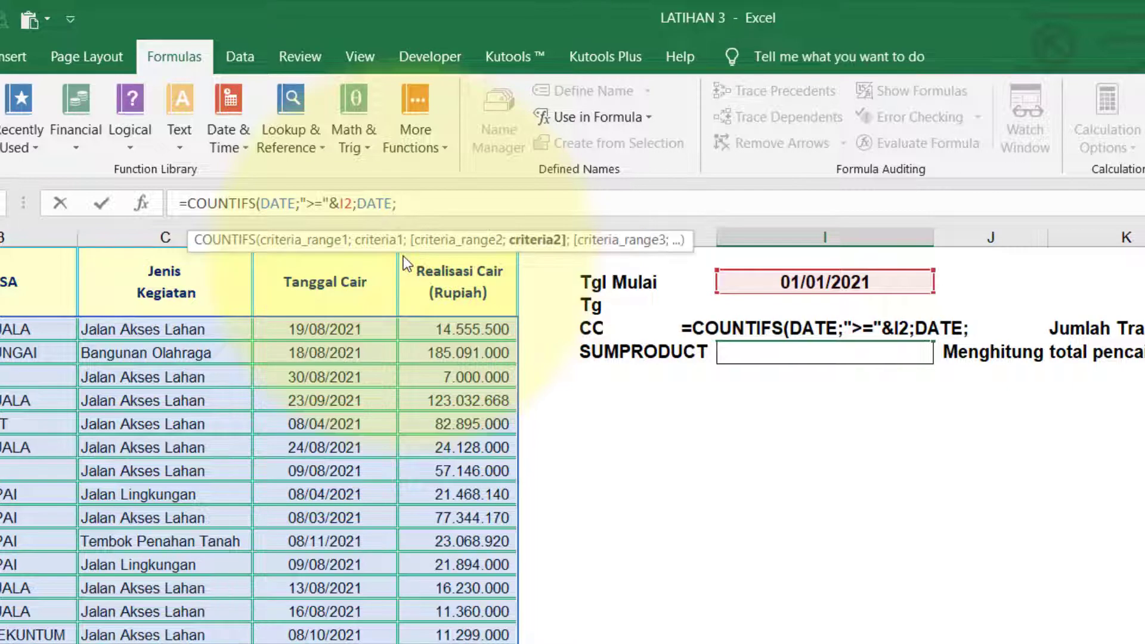
text(")
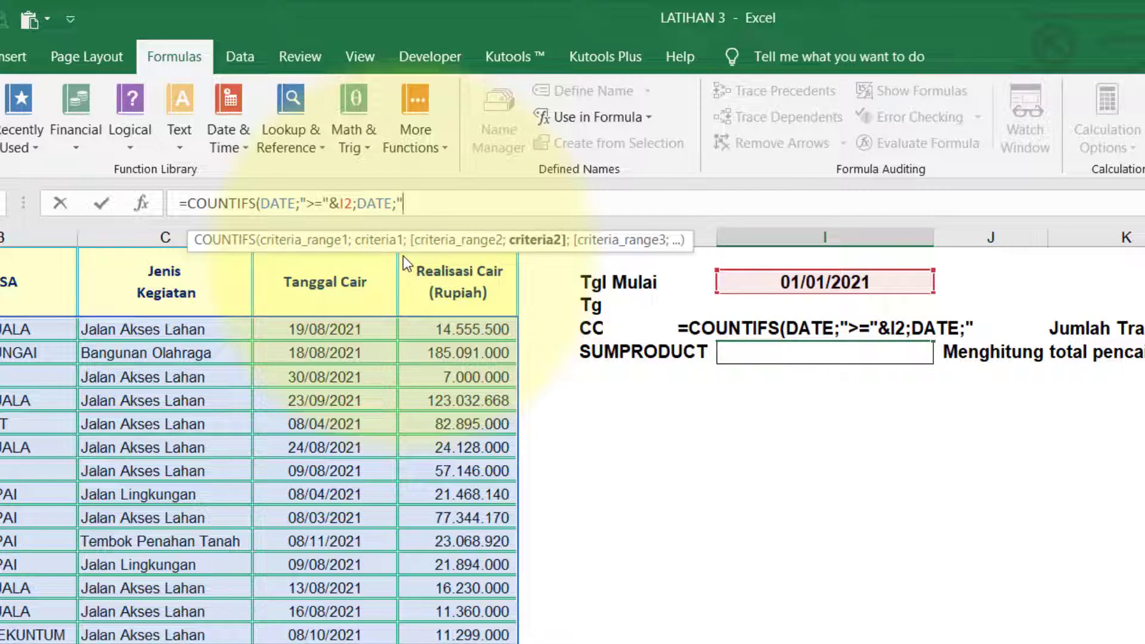
text(<=)
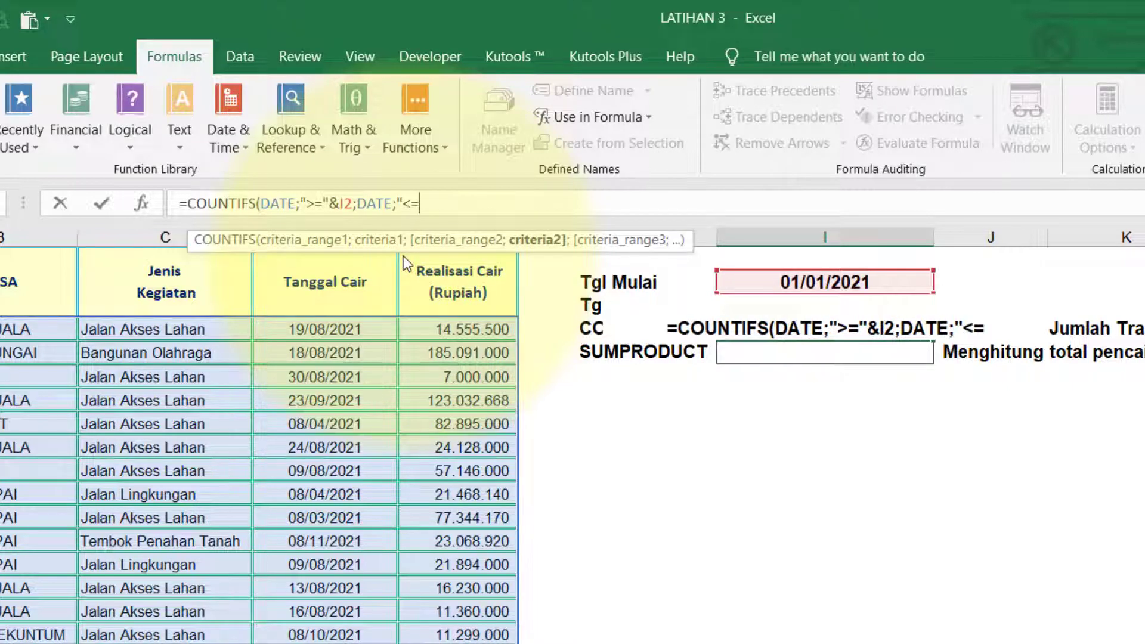
text("&)
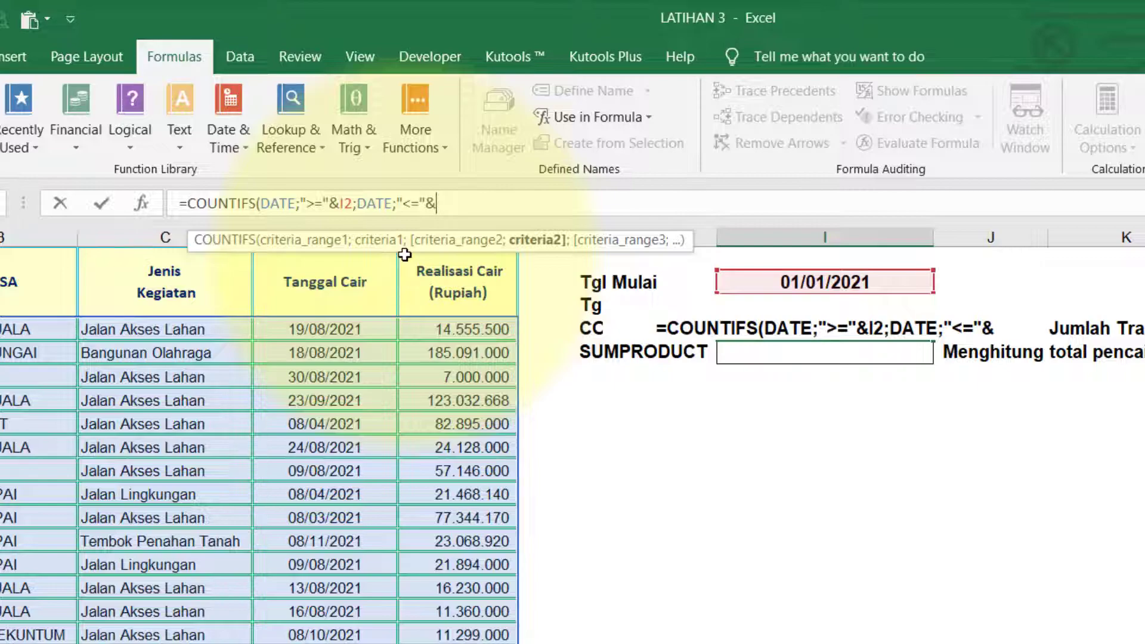
text(I3)
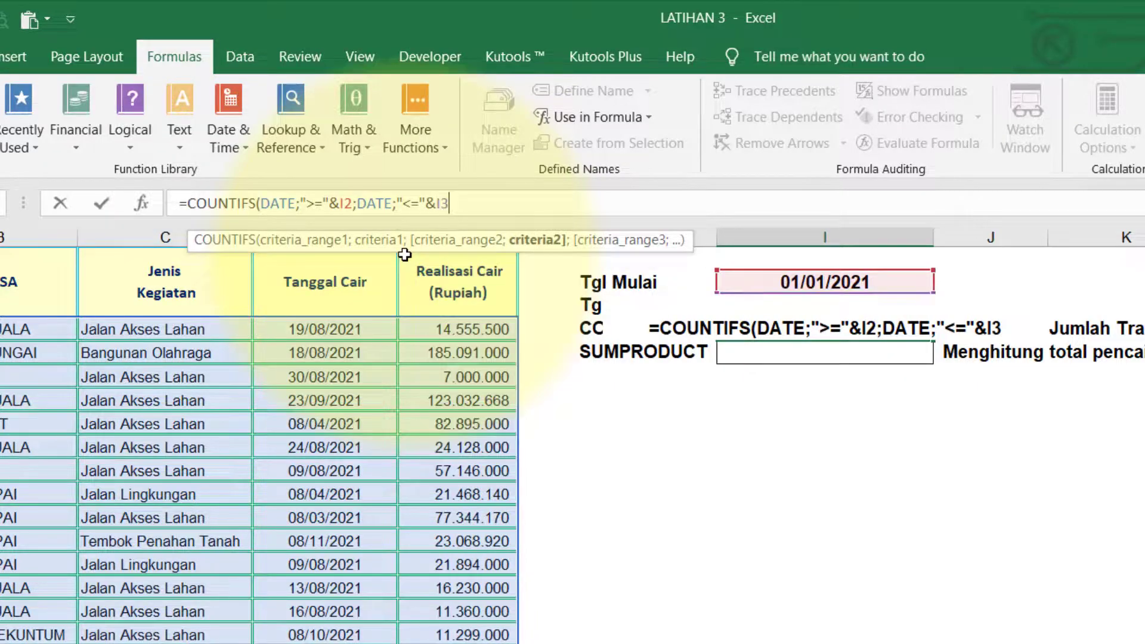
key(Return)
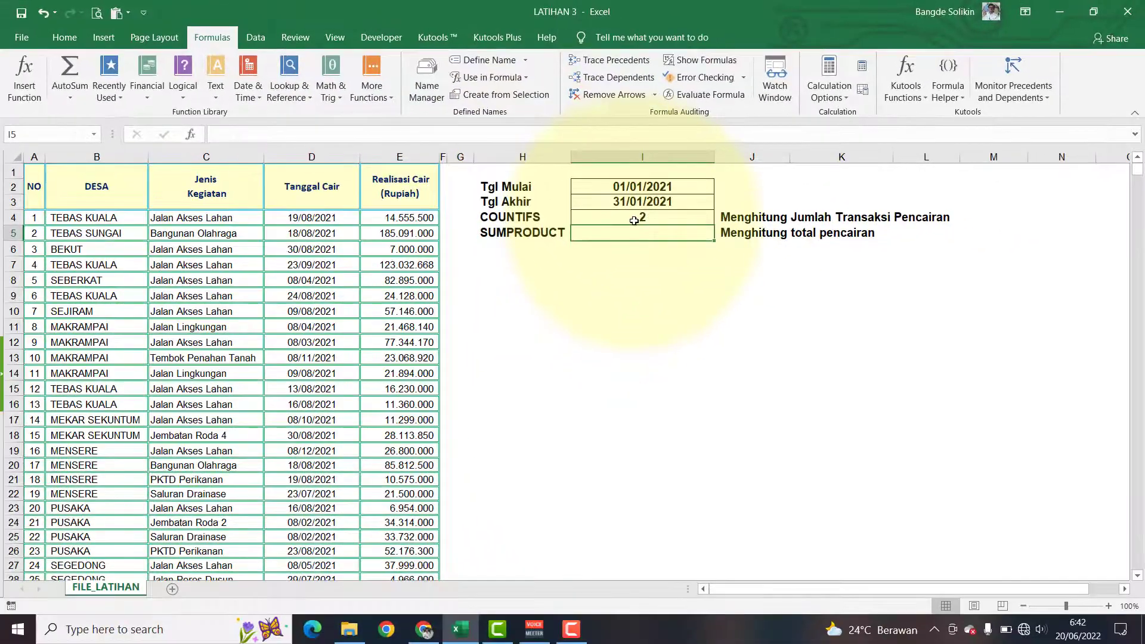
Step: Change the Tgl Akhir date in I3 to 31/12/2021
click(634, 219)
click(637, 204)
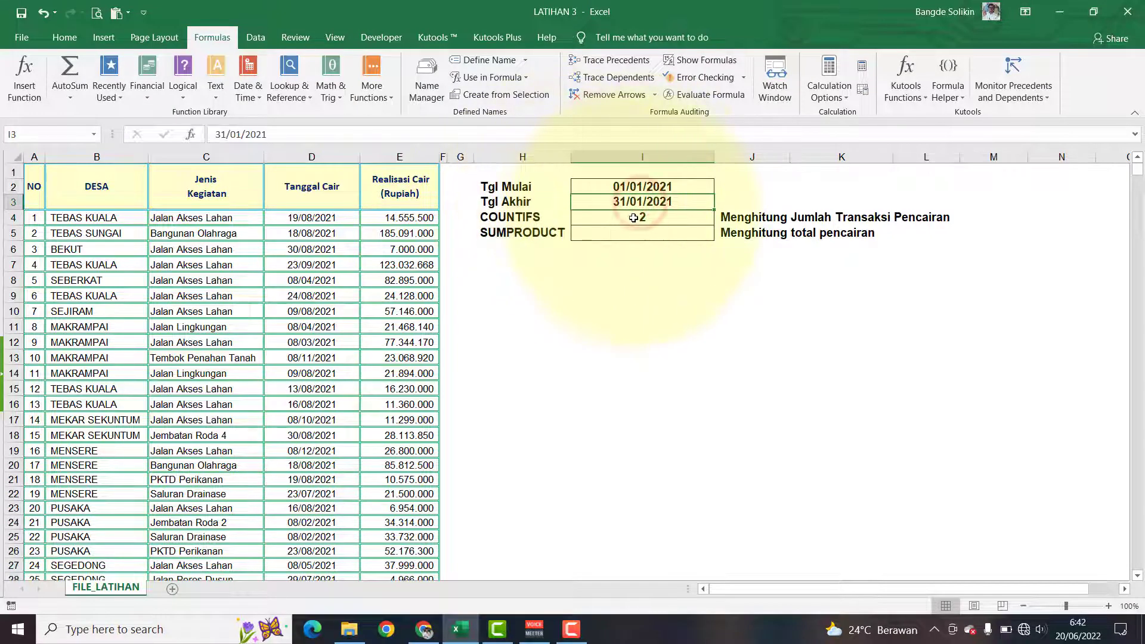
click(247, 134)
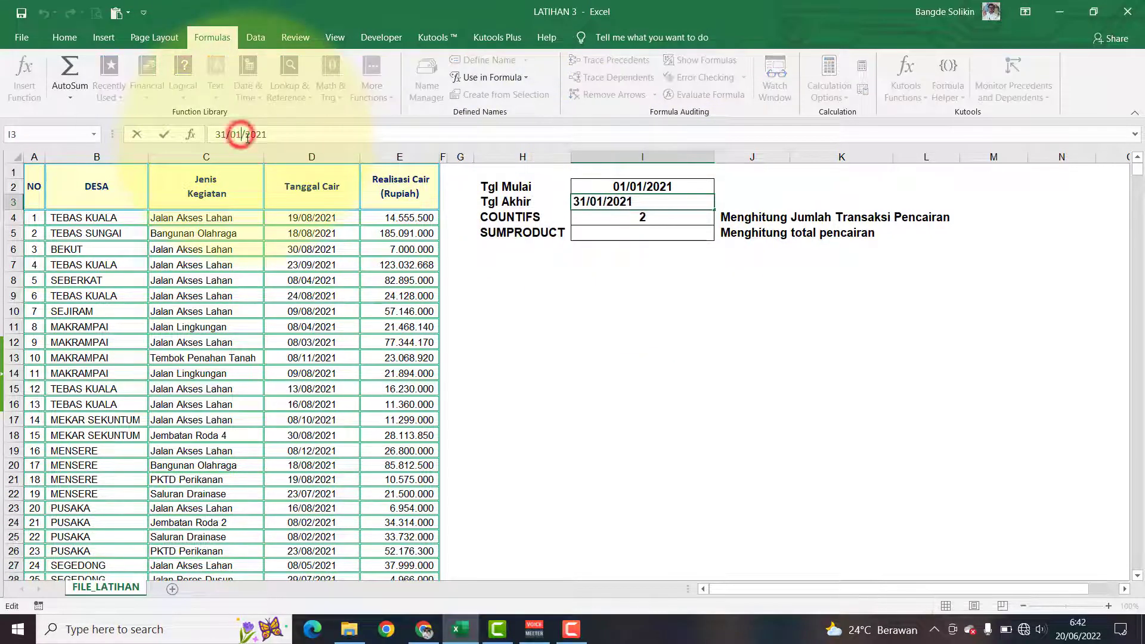
key(BackSpace)
key(BackSpace)
text(12)
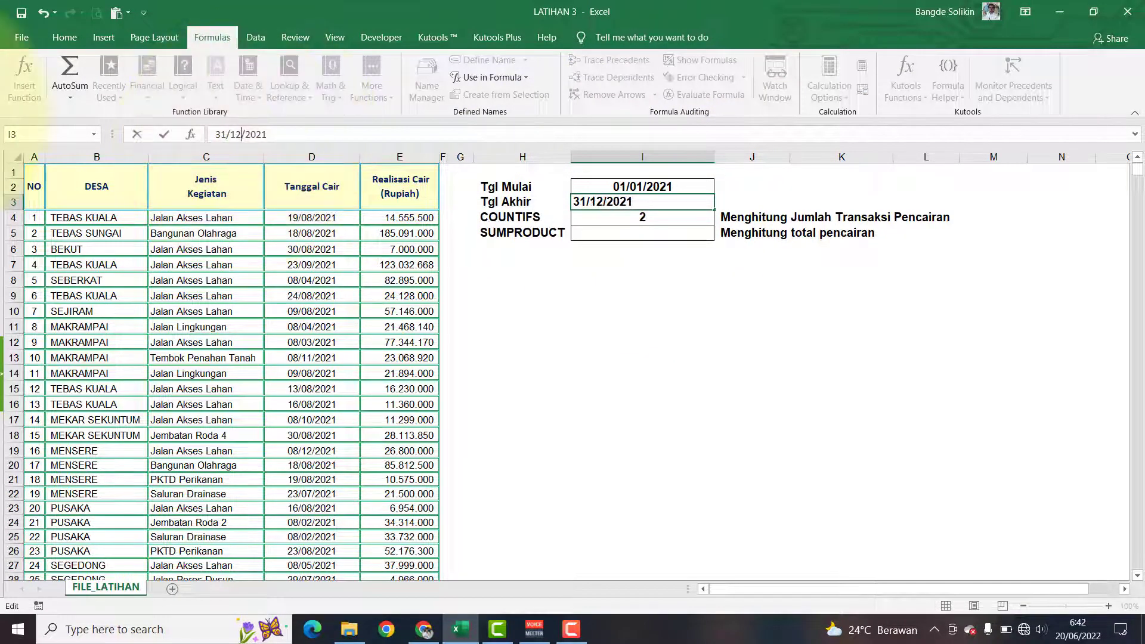
key(Return)
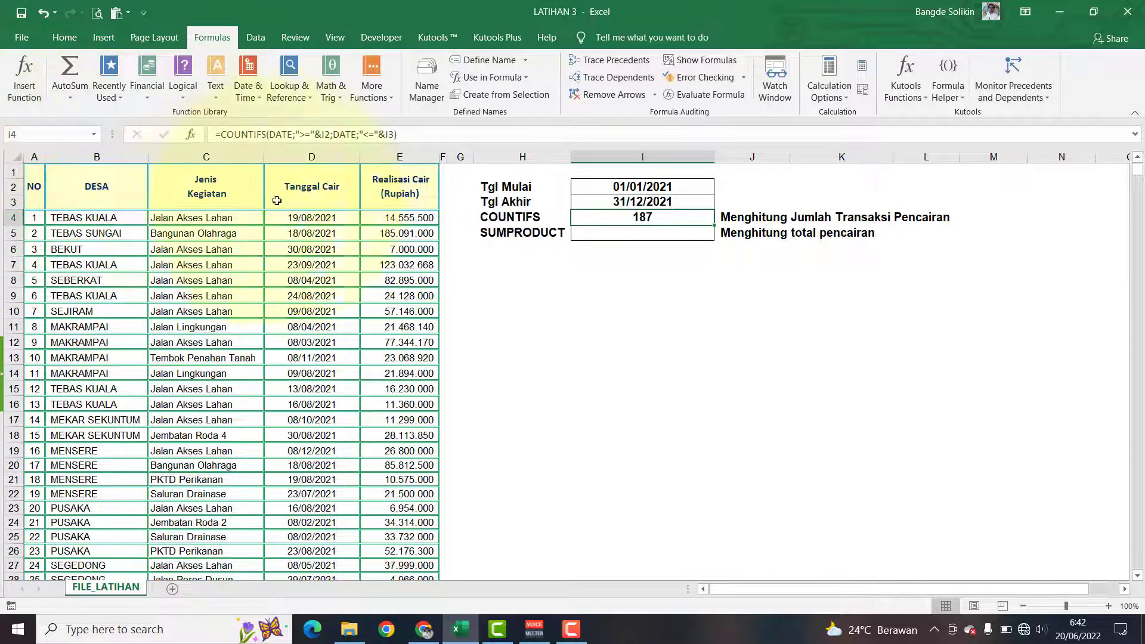
Step: Start a SUMPRODUCT formula in I5 with an opening parenthesis for the first date condition
click(605, 237)
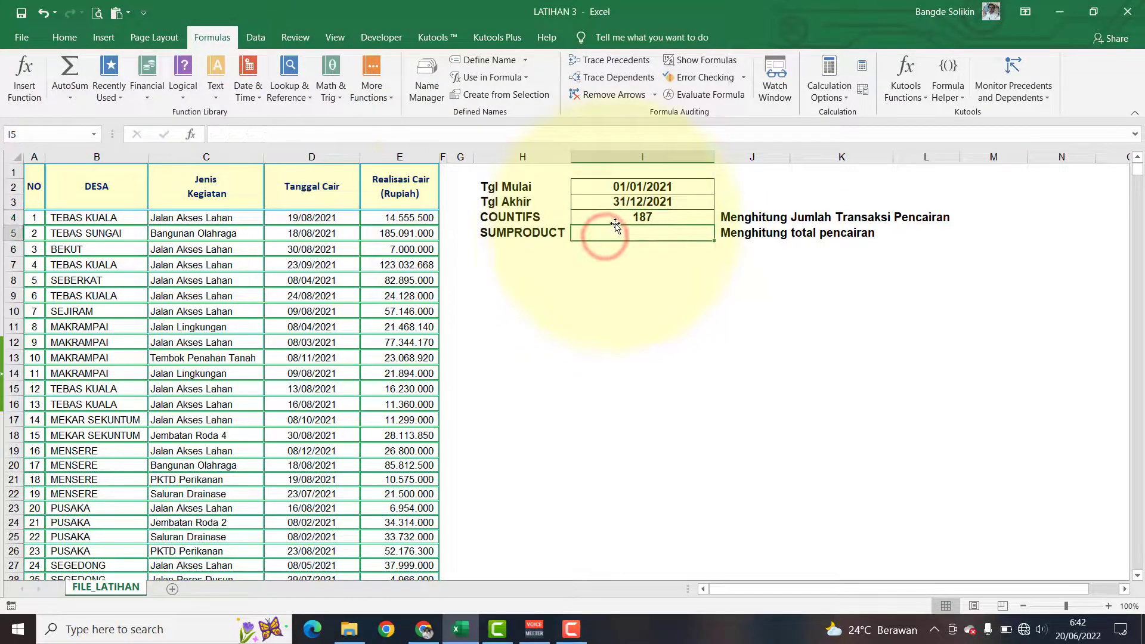
click(602, 218)
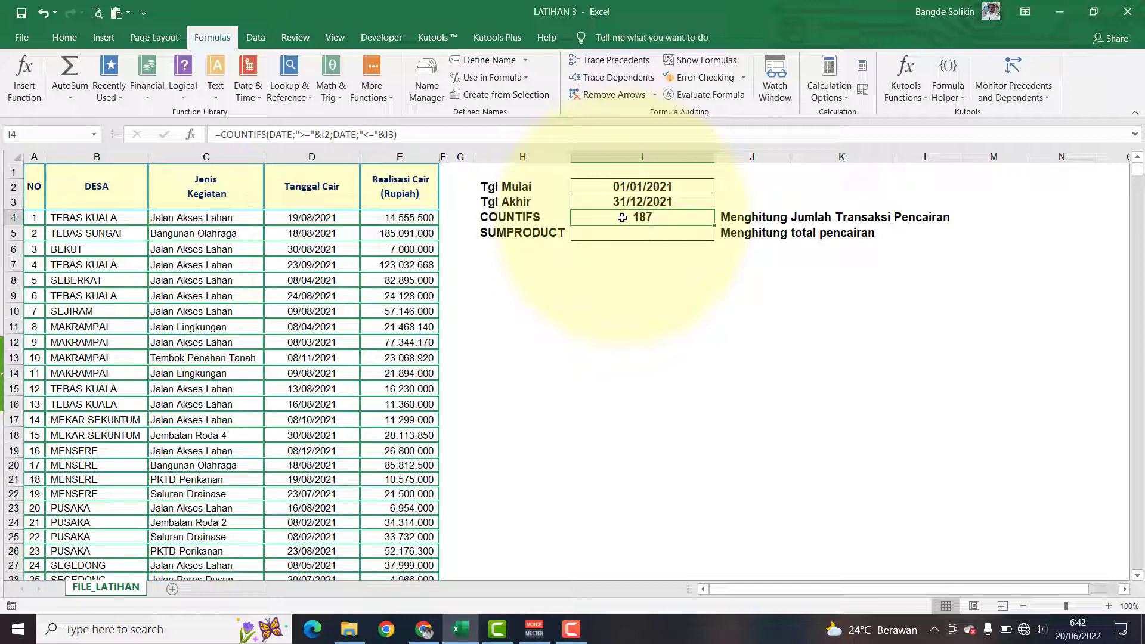
click(600, 232)
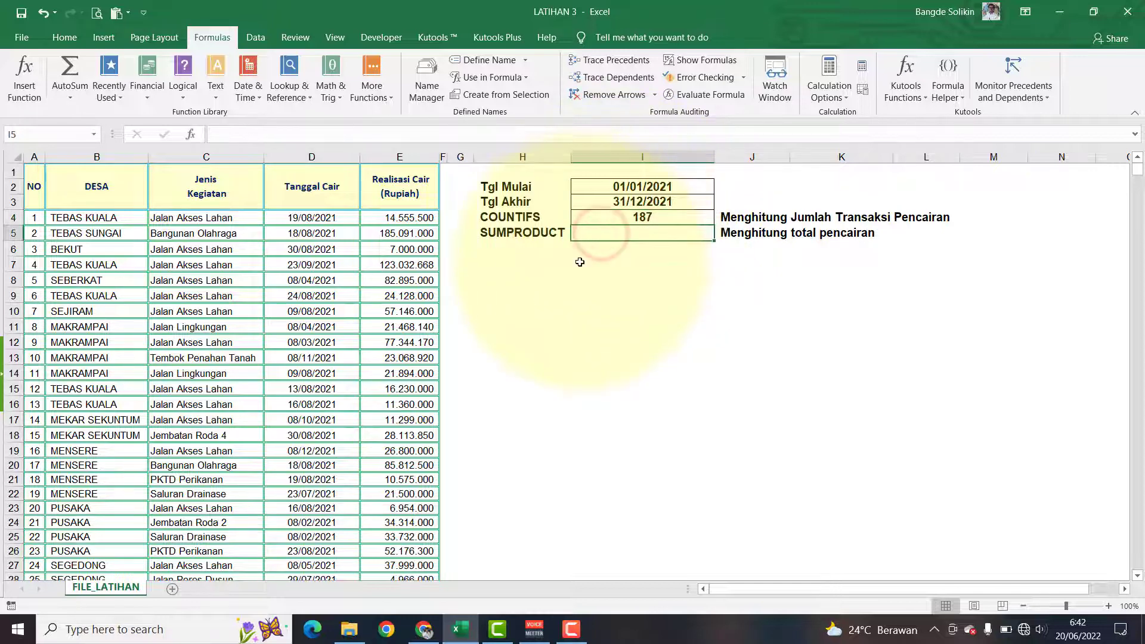
text(=SUM)
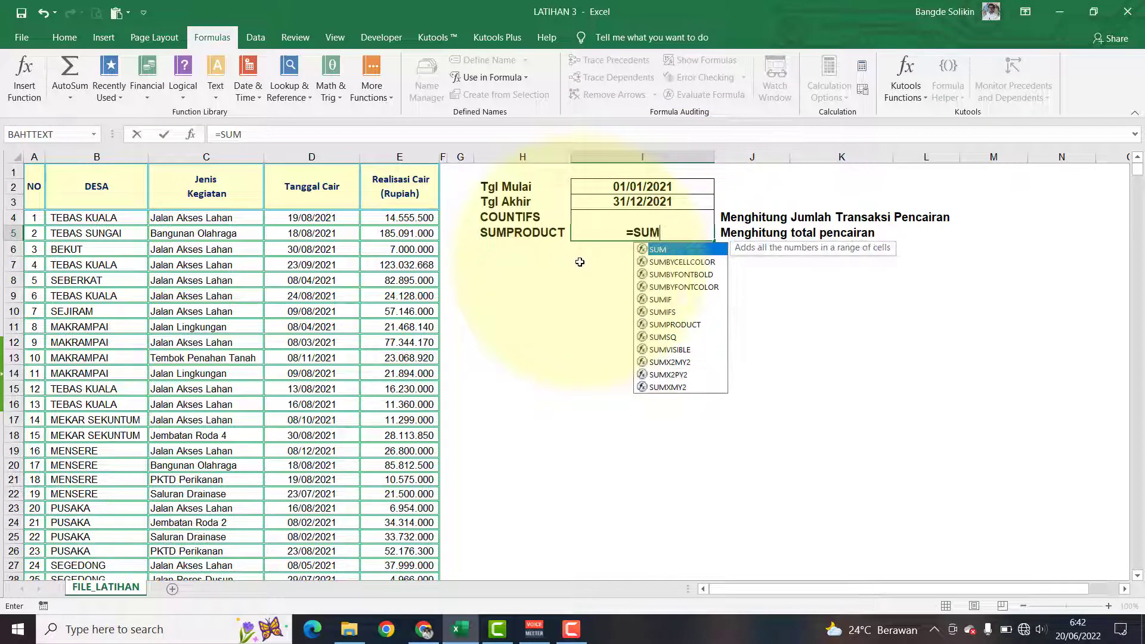
double_click(678, 324)
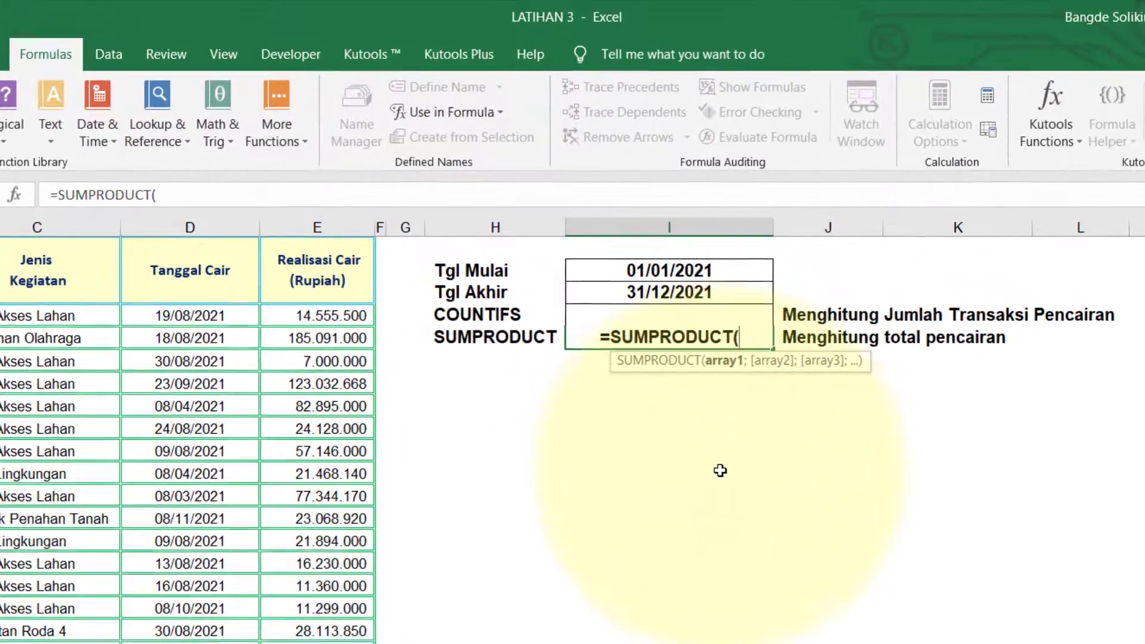
text((()
key(BackSpace)
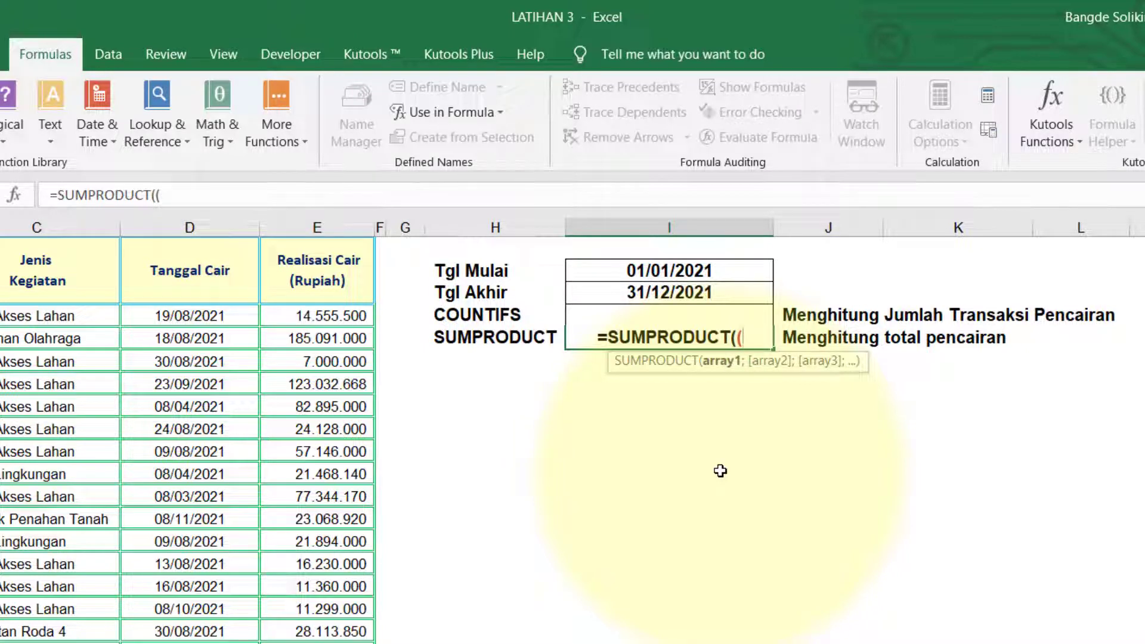
Step: Add the first SUMPRODUCT condition (DATE>=I2), using the defined name DATE and the Tgl Mulai cell
text(DA)
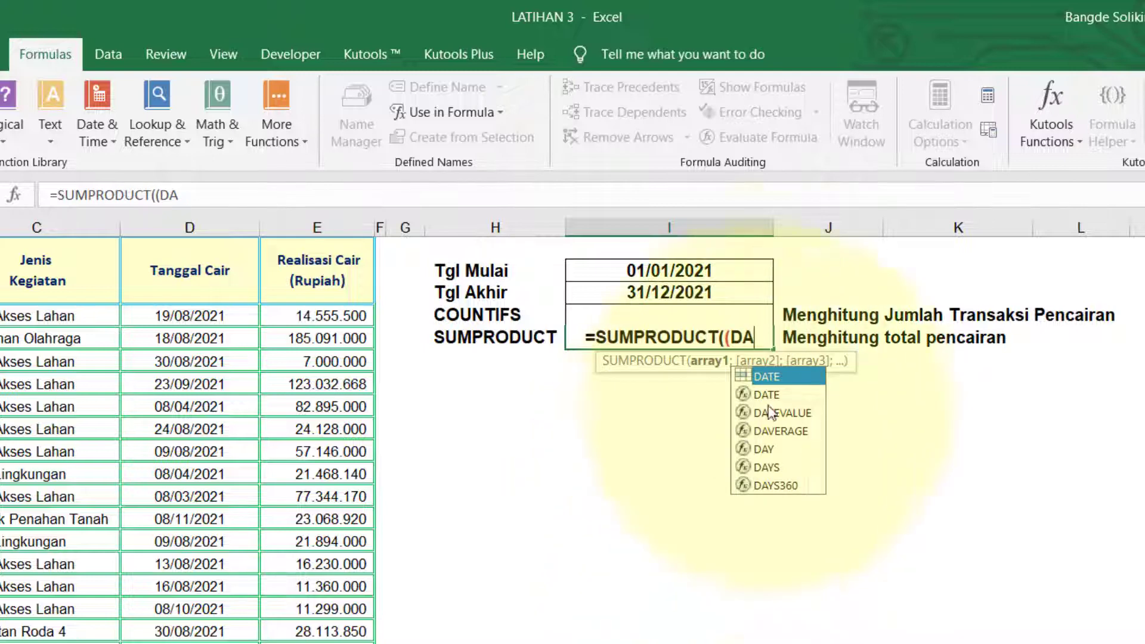
double_click(771, 377)
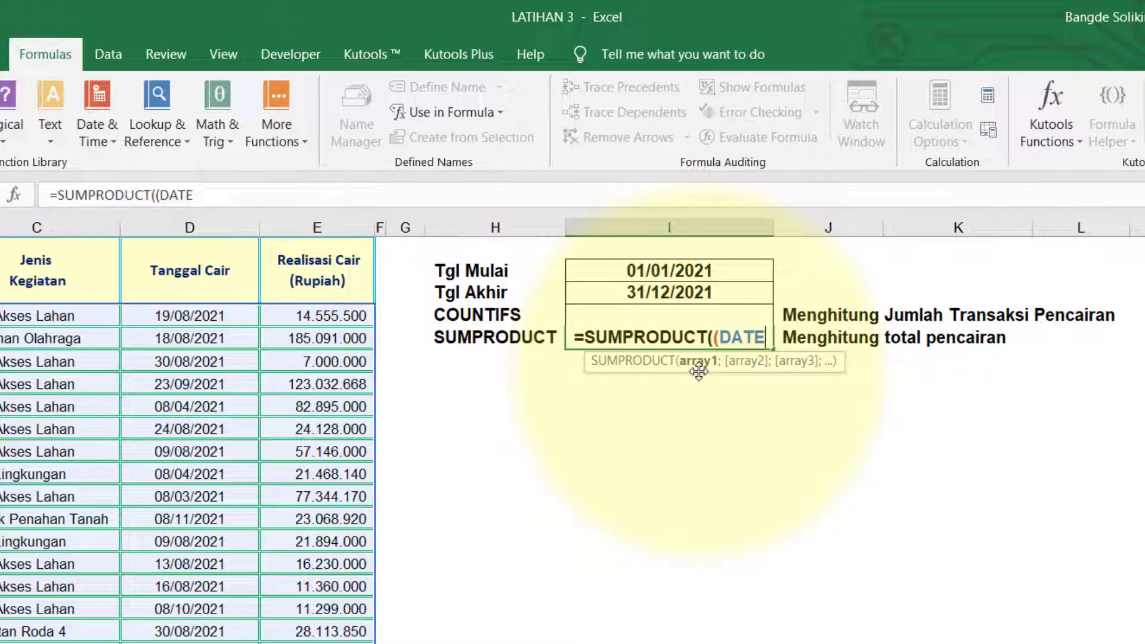
text(>=)
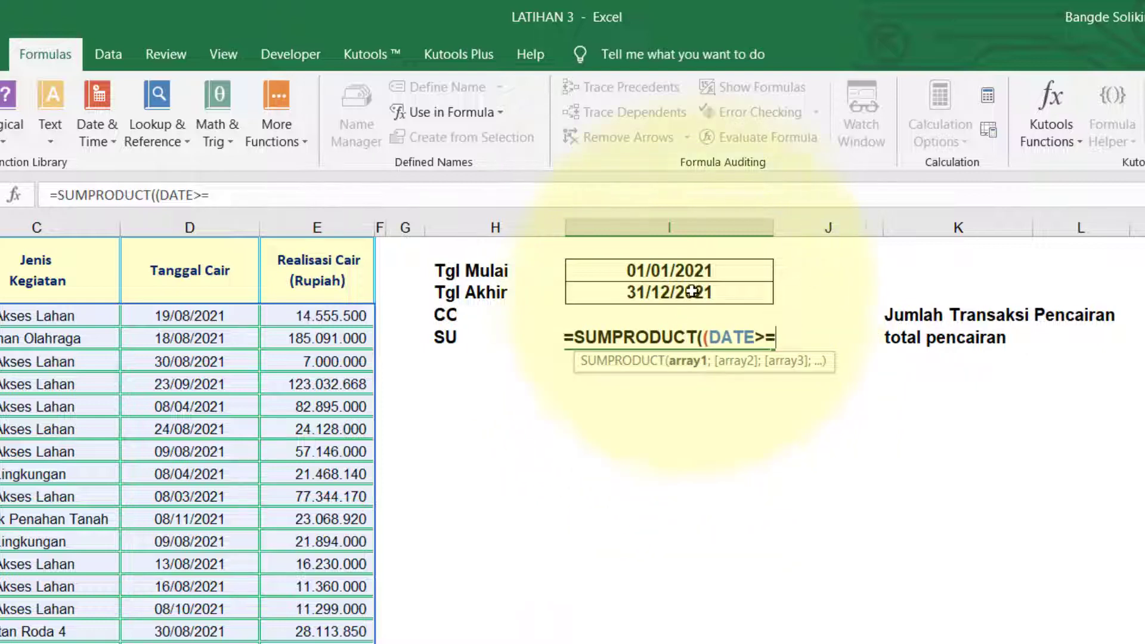
click(704, 271)
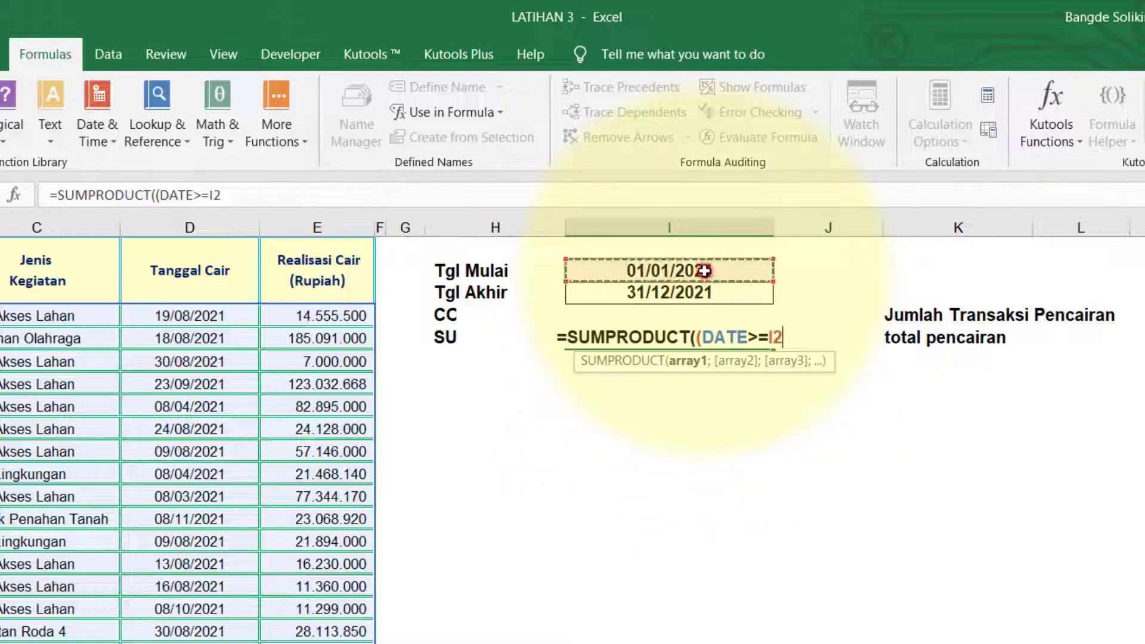
text())
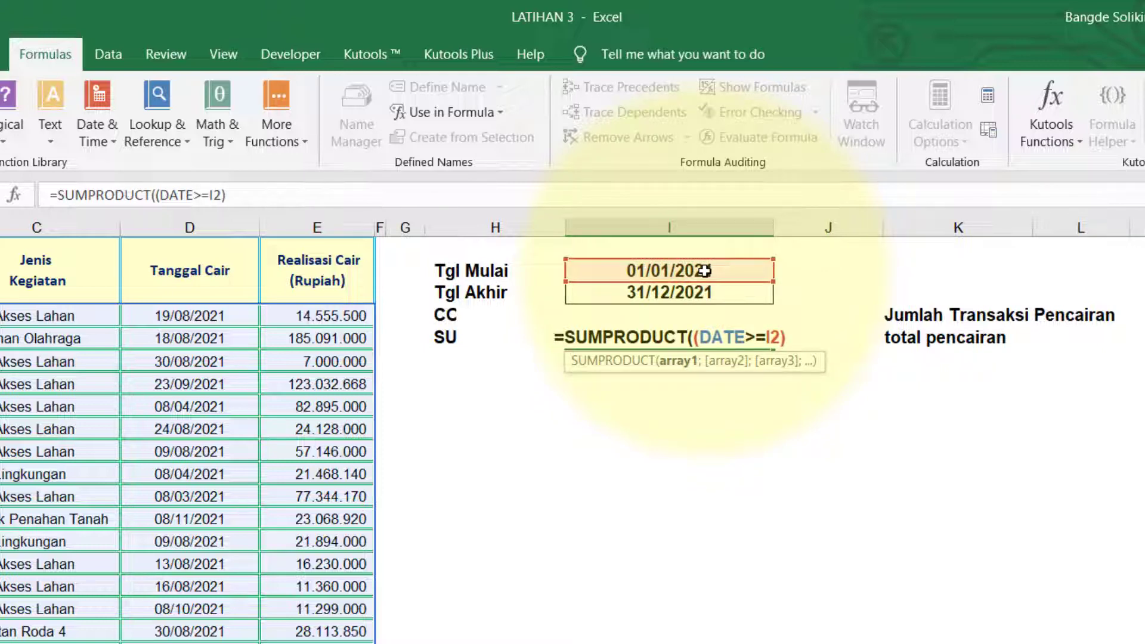
Step: Multiply the first condition by a second condition (DATE<=I3), using the defined name DATE and the Tgl Akhir cell
text(*)
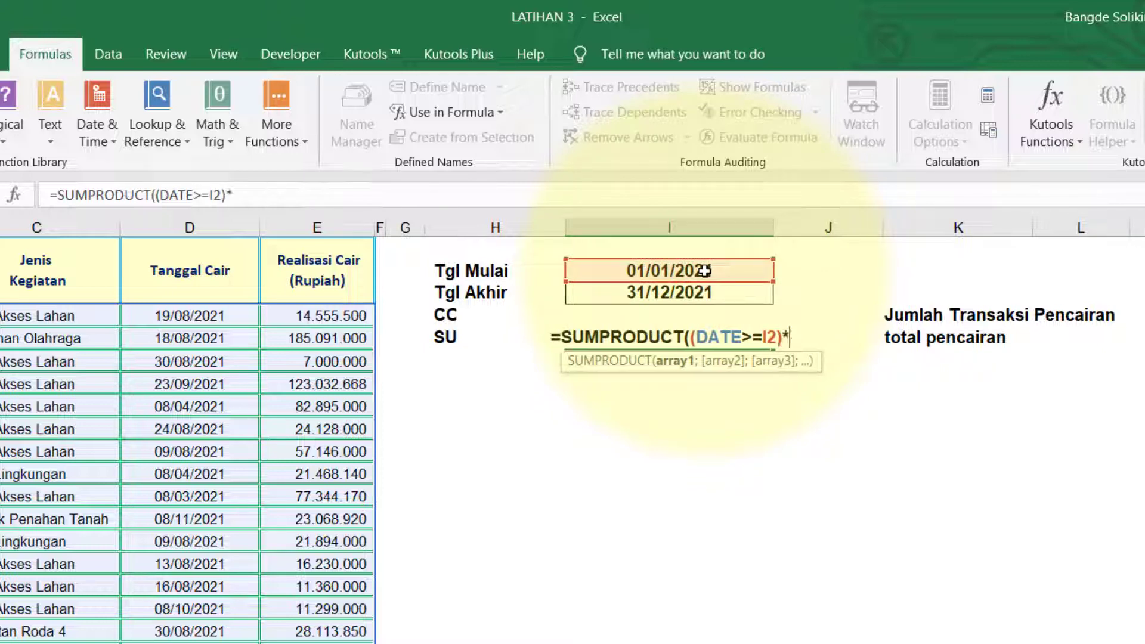
text(()
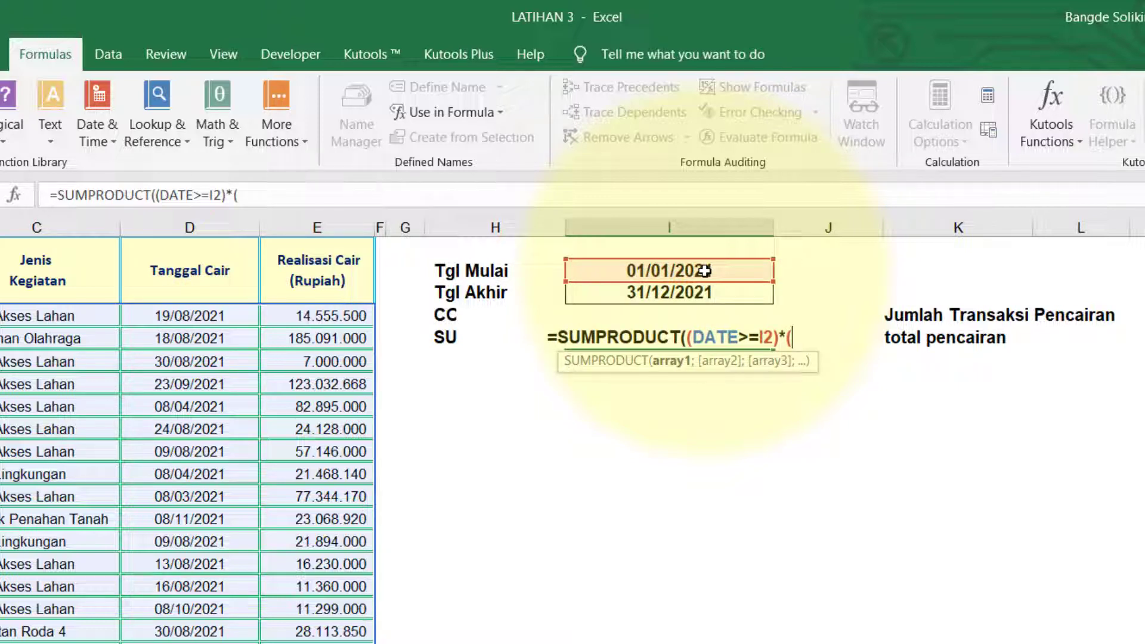
text(DA)
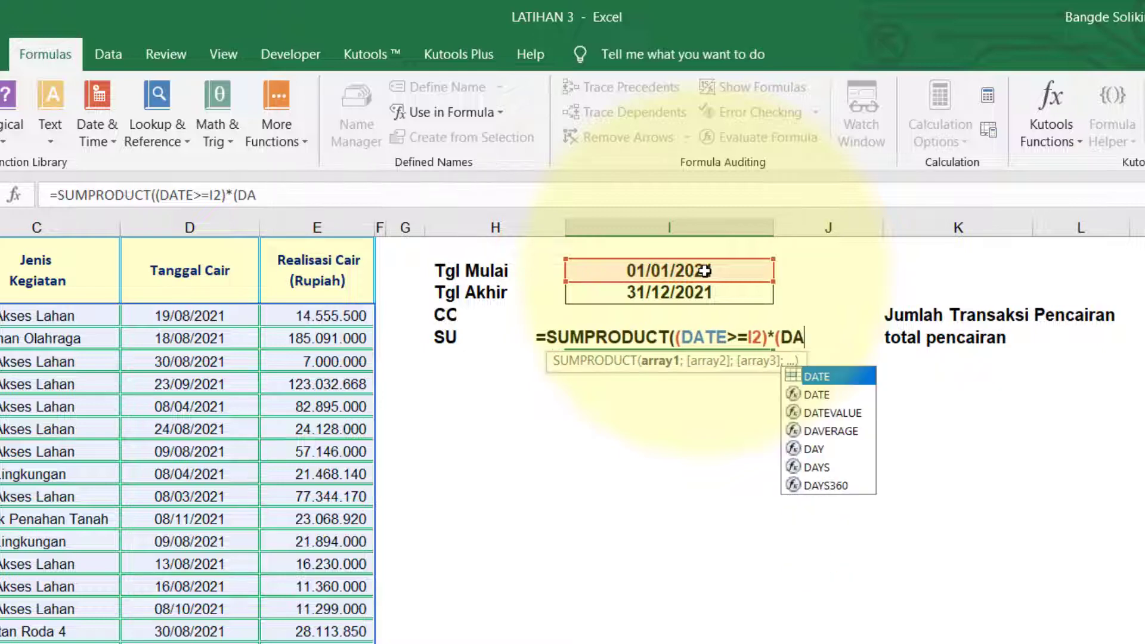
double_click(831, 376)
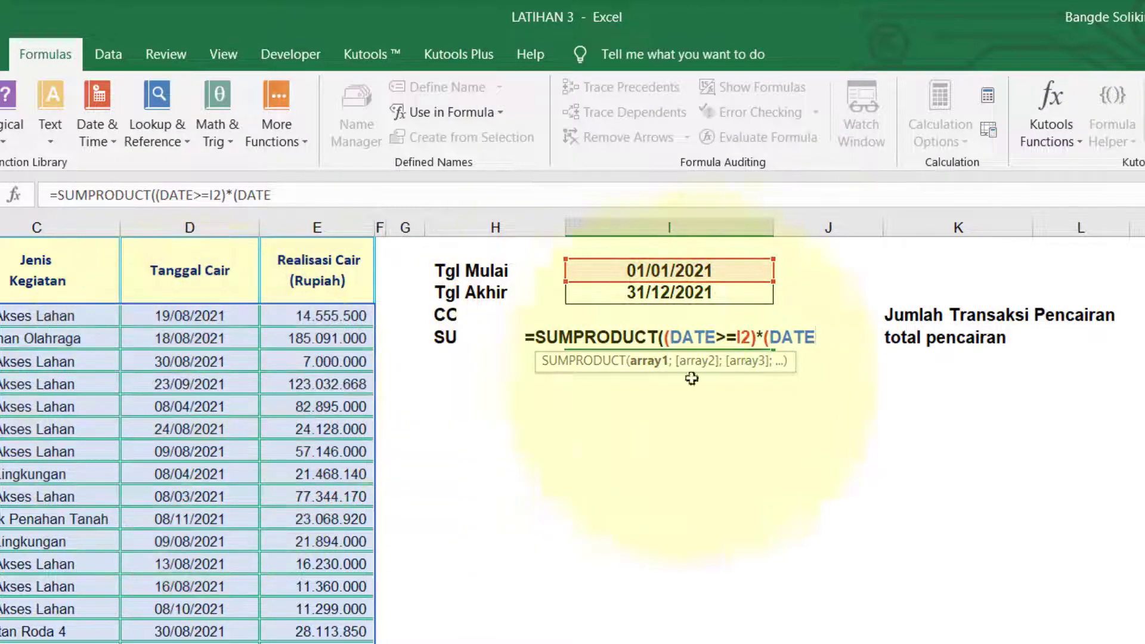
click(296, 195)
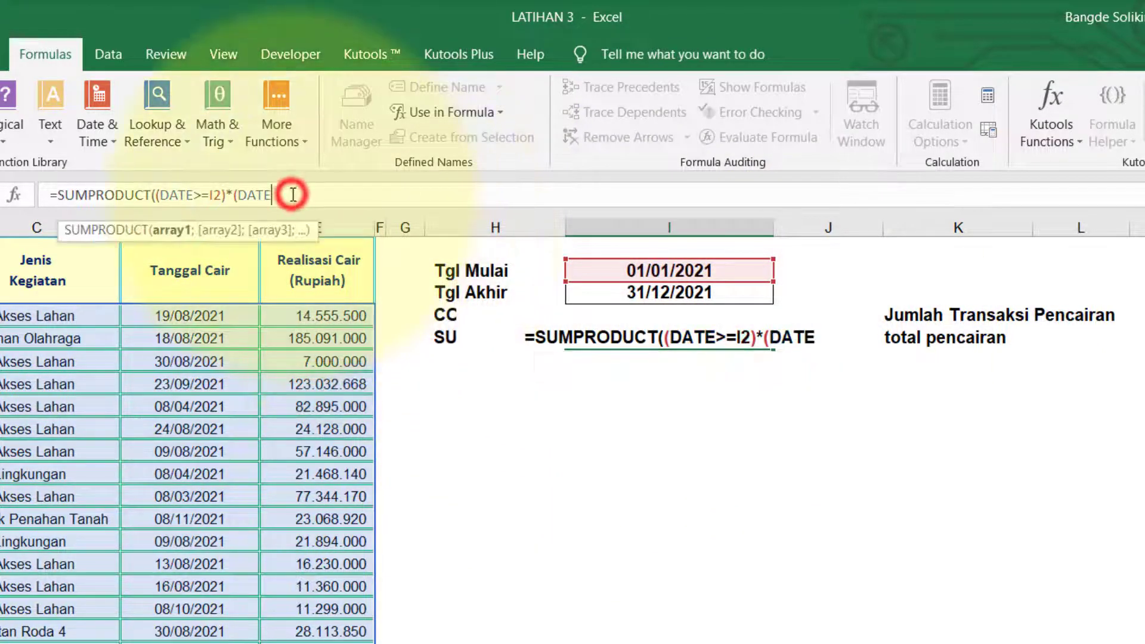
text(<)
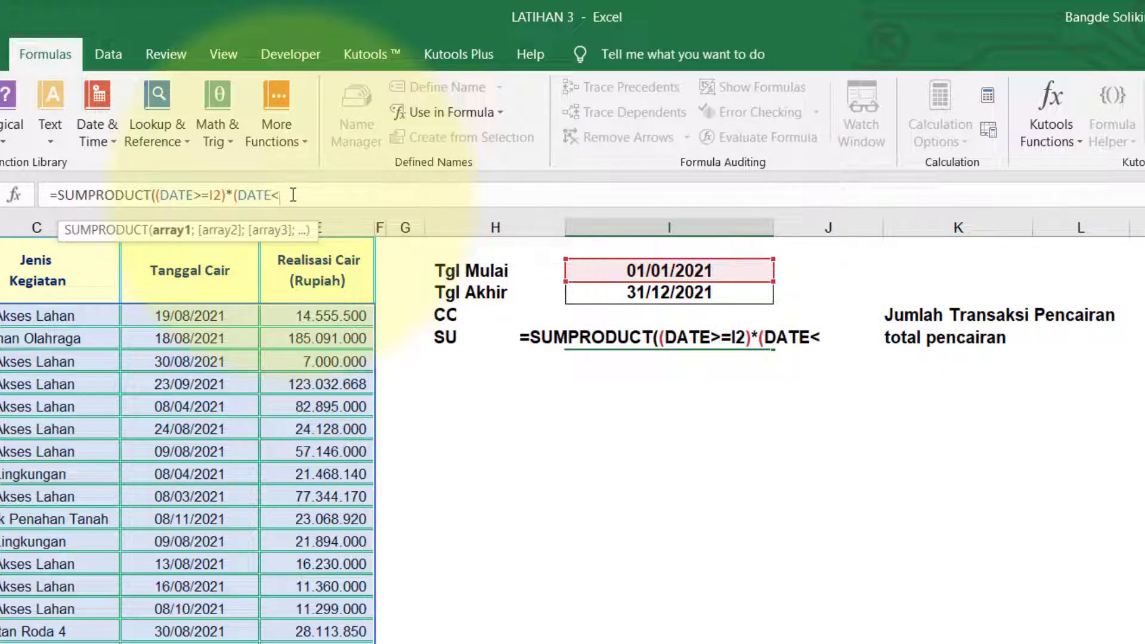
text(=)
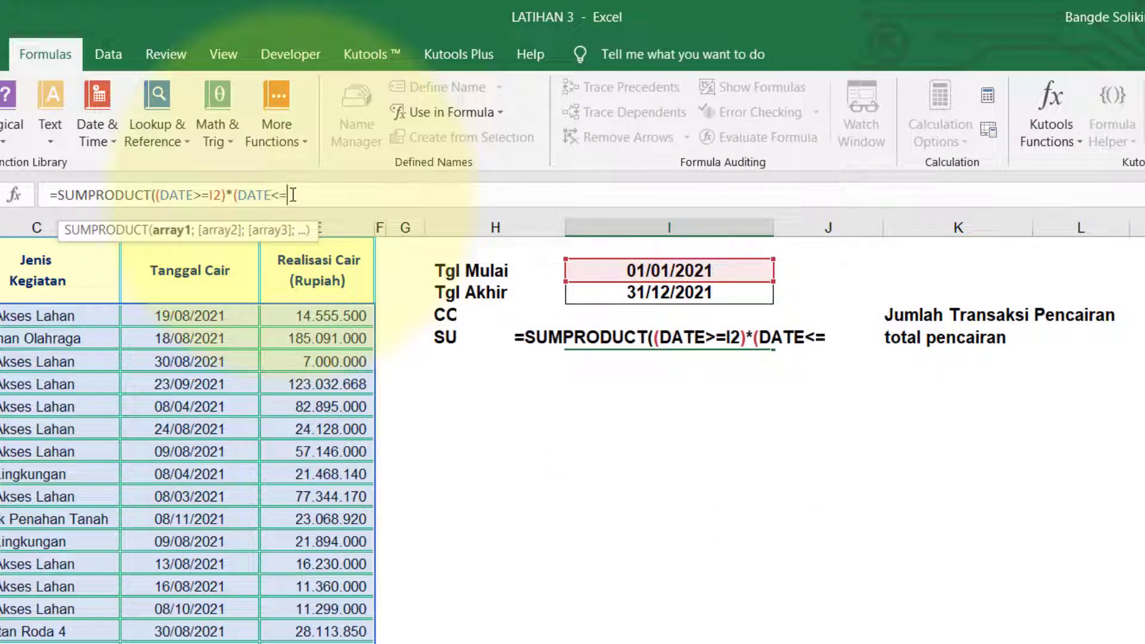
click(641, 292)
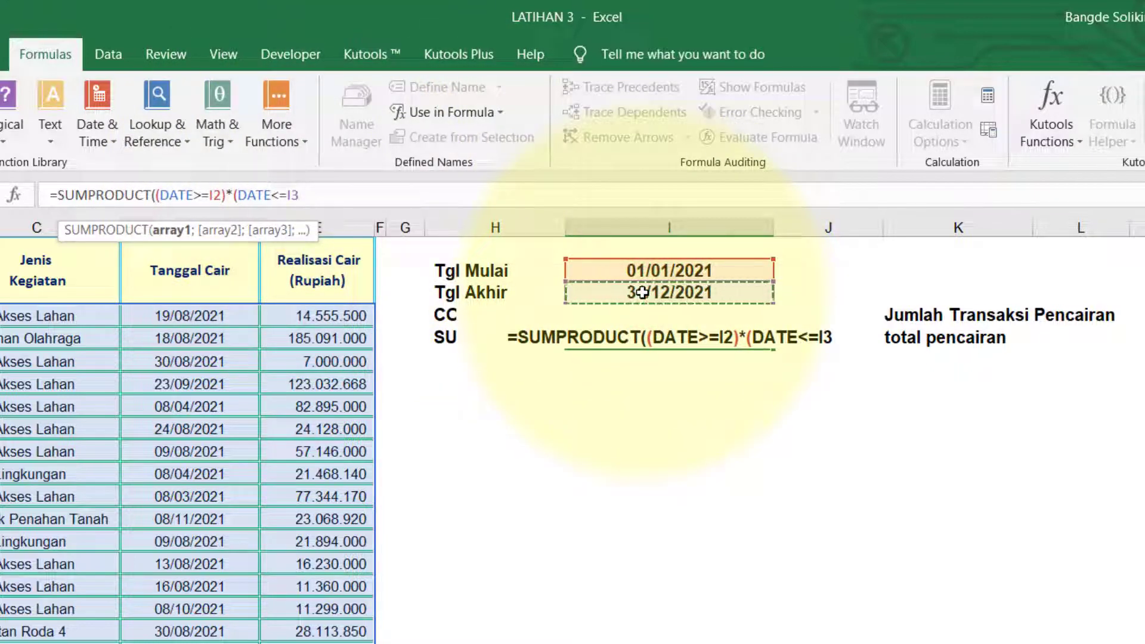
text())
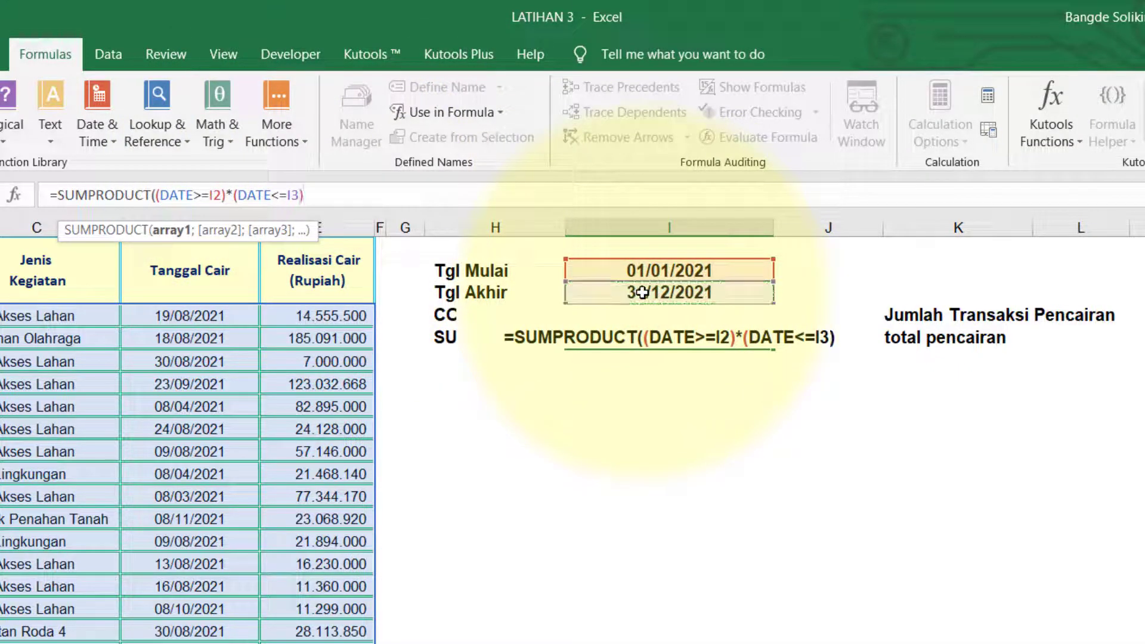
Step: Multiply the two date conditions by the defined name JUMLAH and complete the SUMPRODUCT formula in I5
text(*)
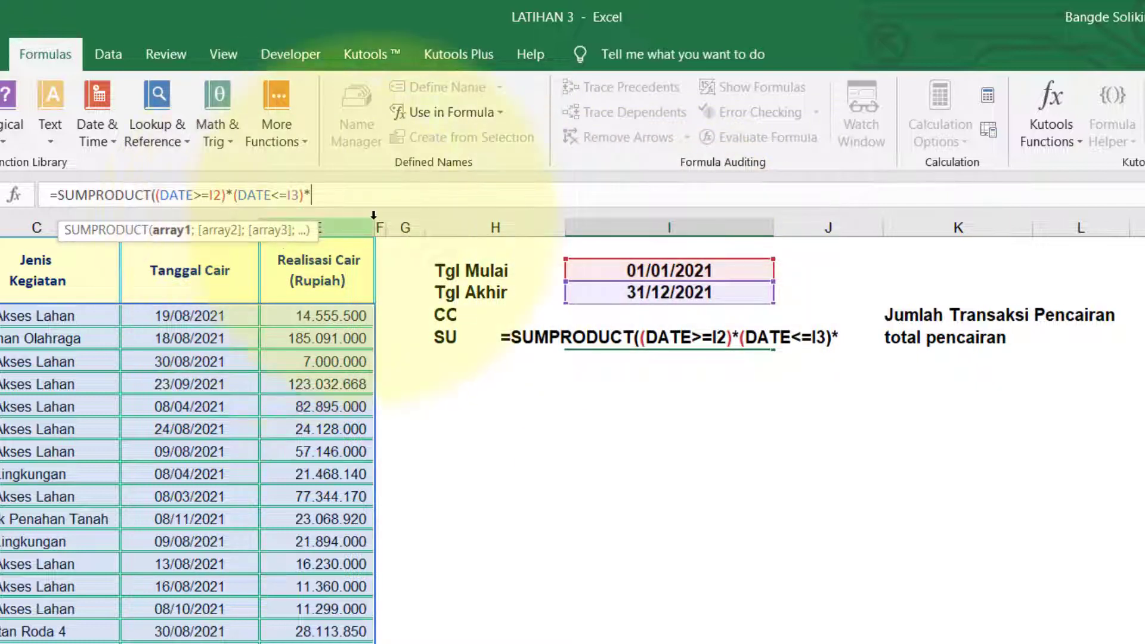
text(J)
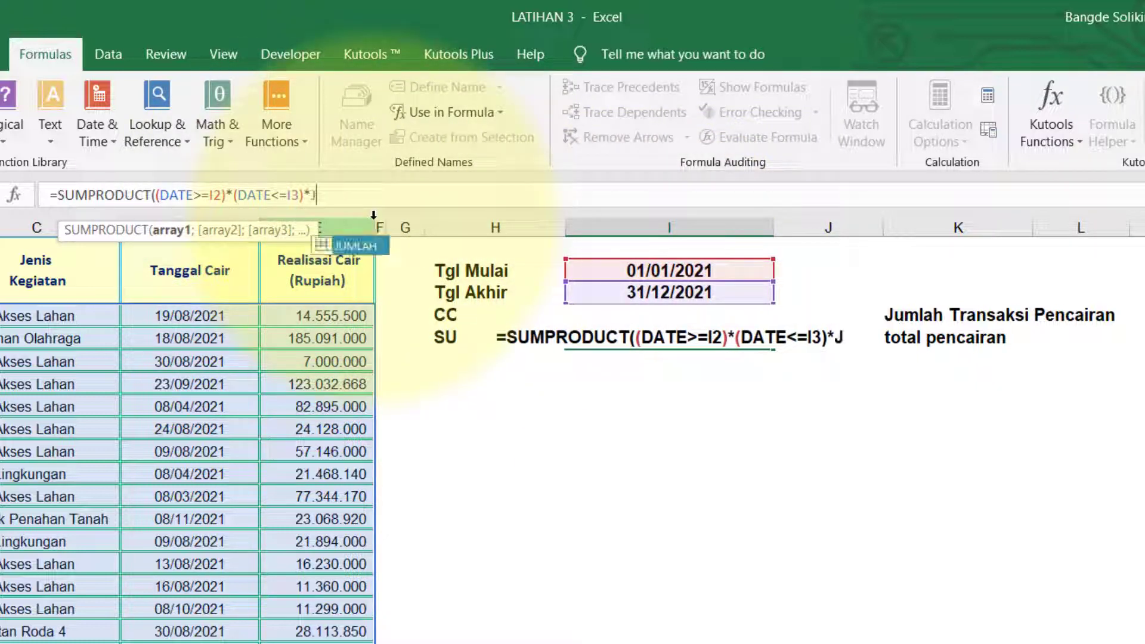
double_click(360, 245)
key(Return)
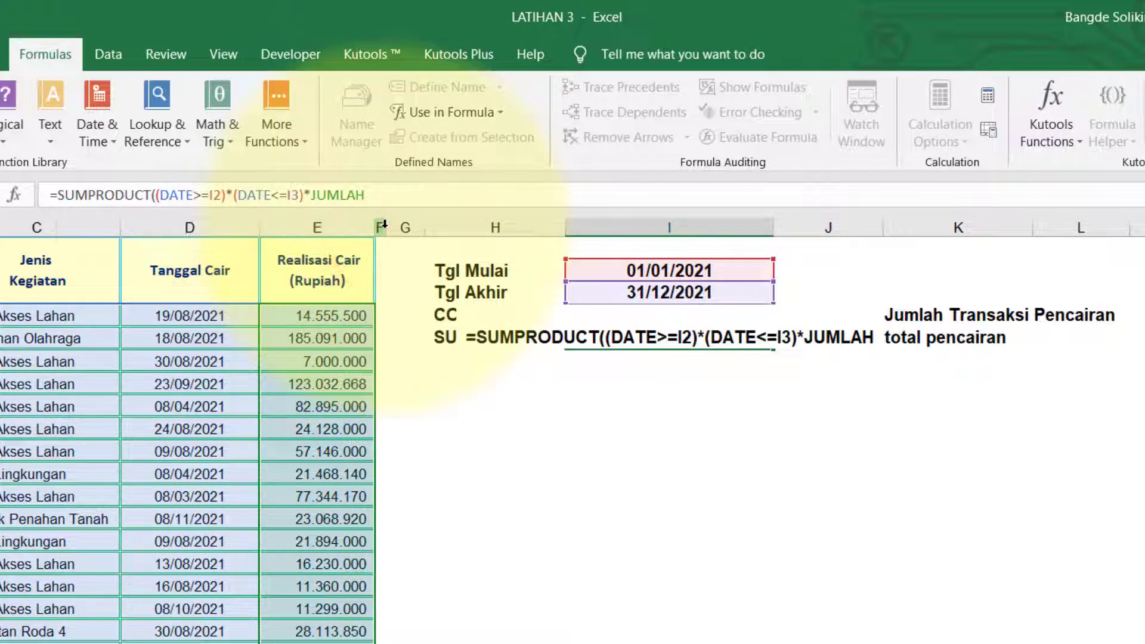
click(525, 538)
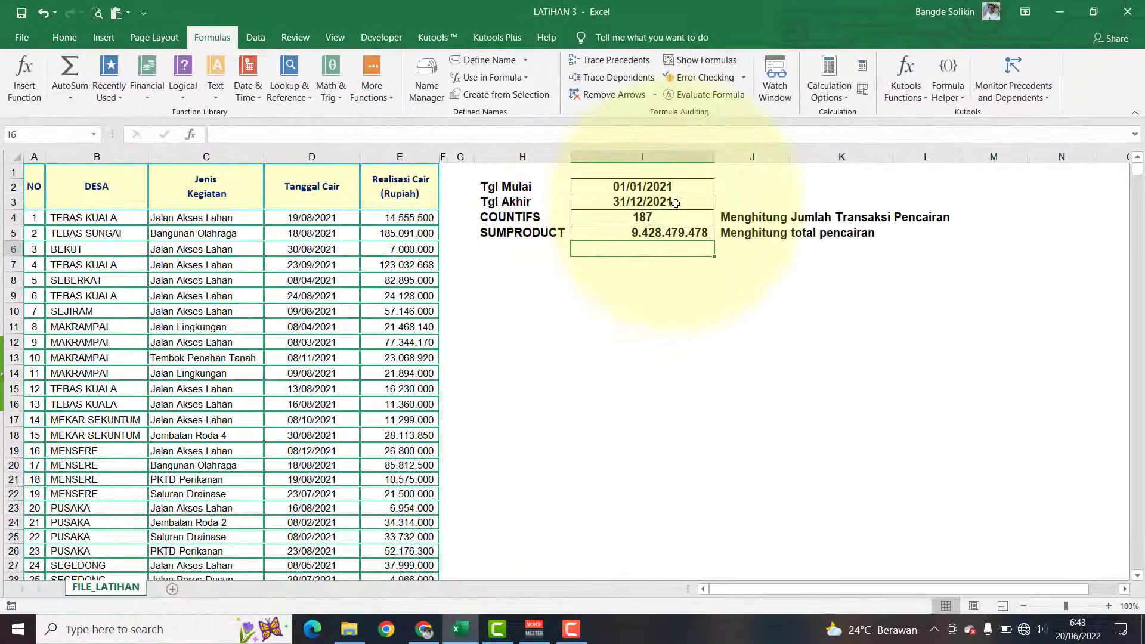
click(659, 244)
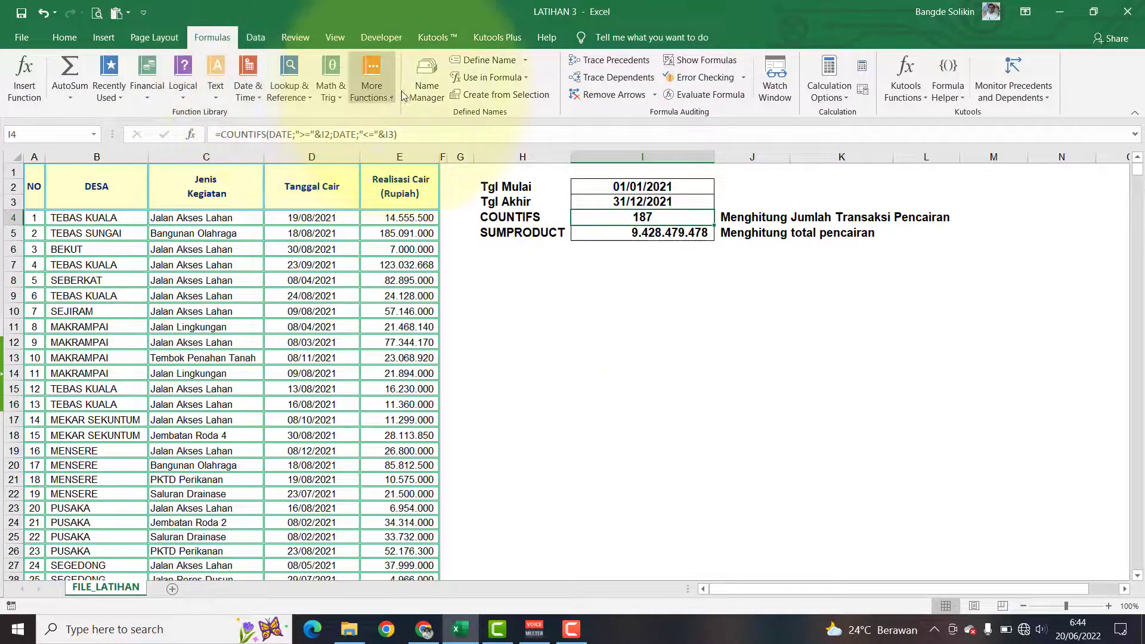
click(501, 293)
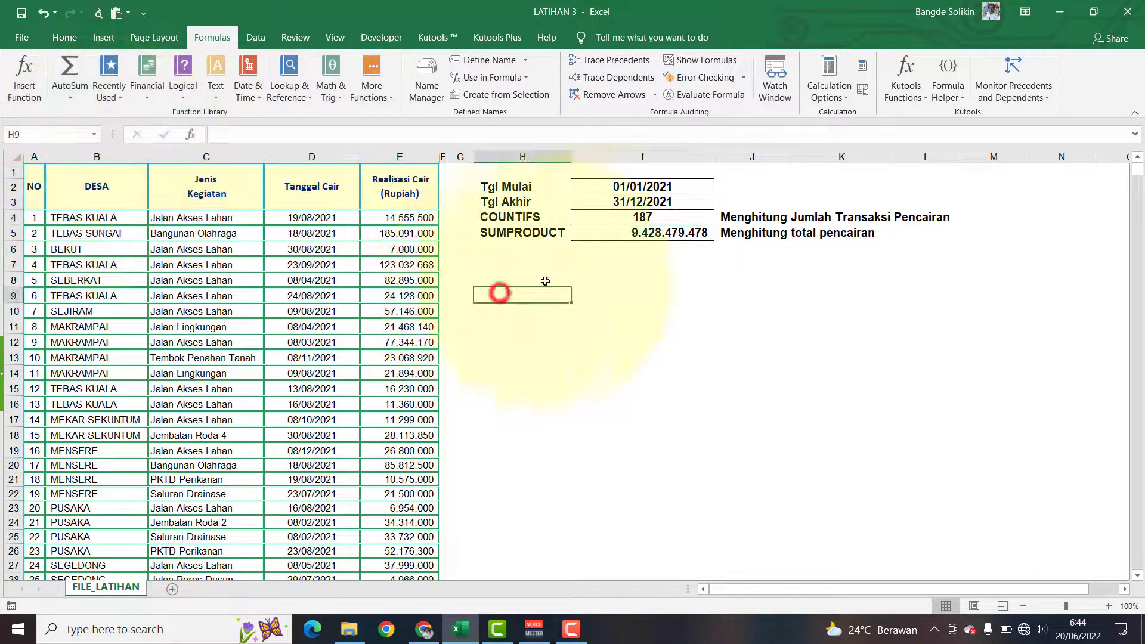